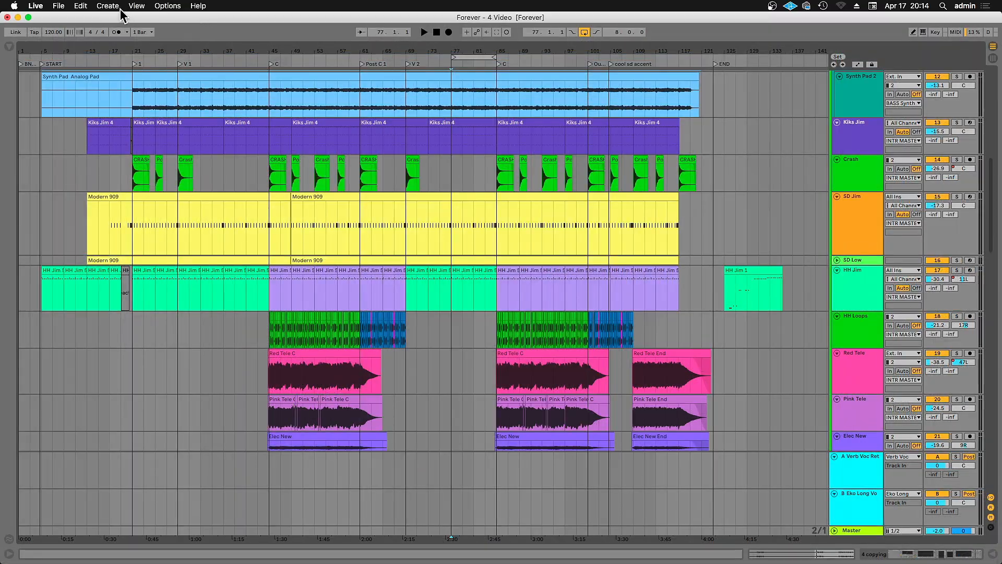
# - Insert a new return track and unfold it below the existing Verb Voc and Eko Long returns
pyautogui.click(107, 7)
pyautogui.click(135, 118)
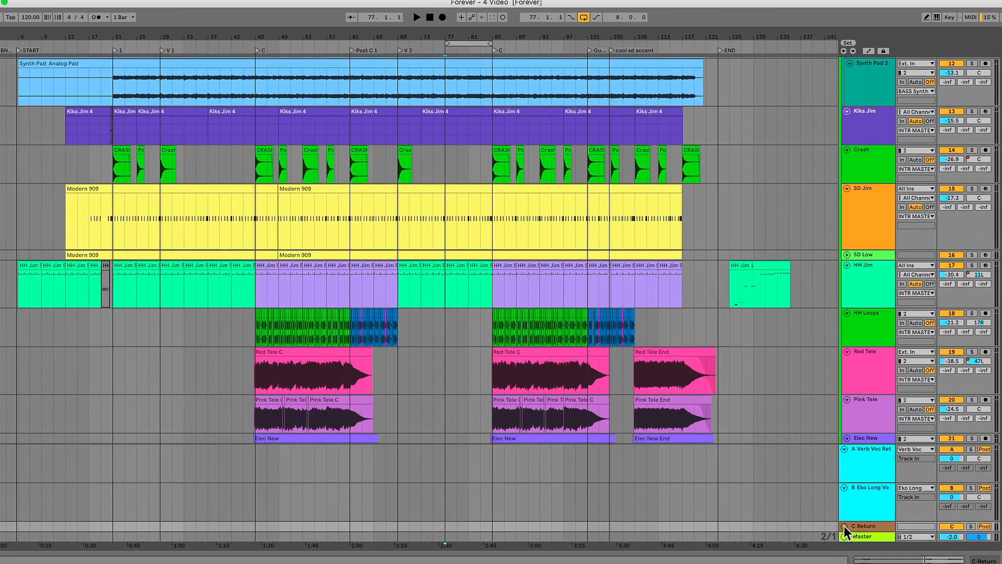
pyautogui.rightClick(849, 505)
pyautogui.click(935, 477)
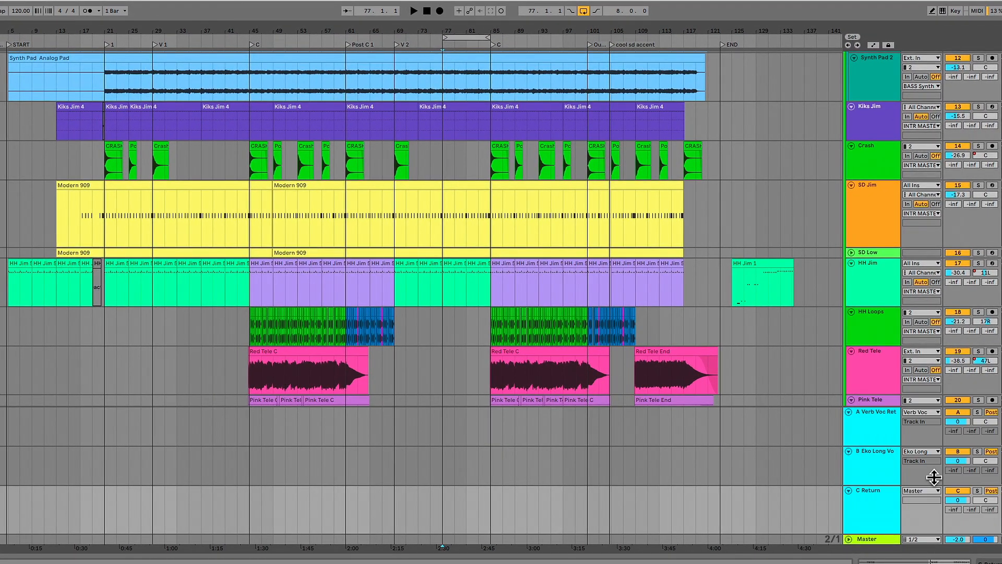
# - Name the new return track Verb SD and load the ValhallaVintageVerb plug-in onto it, keeping its window clear of the track list
pyautogui.press('super+alt+b')
pyautogui.click(106, 62)
pyautogui.scroll(-15, 127, 155)
pyautogui.moveTo(115, 459); pyautogui.dragTo(891, 503)
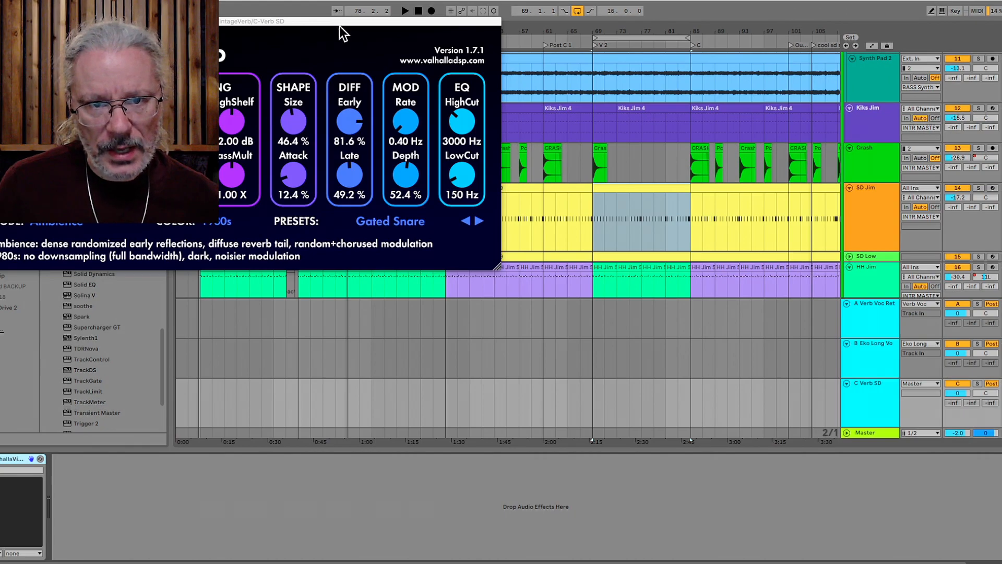
pyautogui.moveTo(340, 26); pyautogui.dragTo(640, 335)
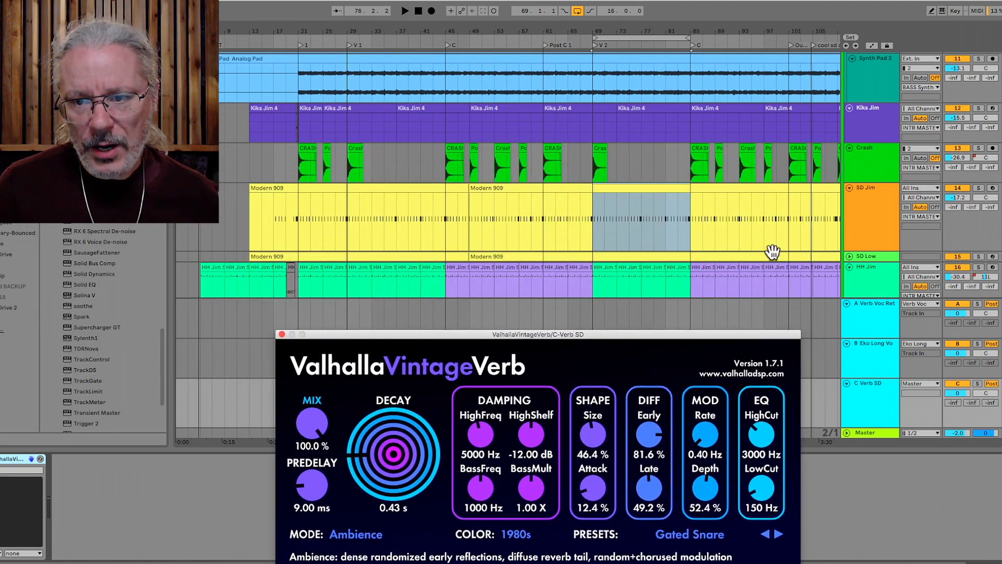
# - Raise the SD Jim track's send to the Verb SD return to about -19 dB and audition it
pyautogui.click(772, 252)
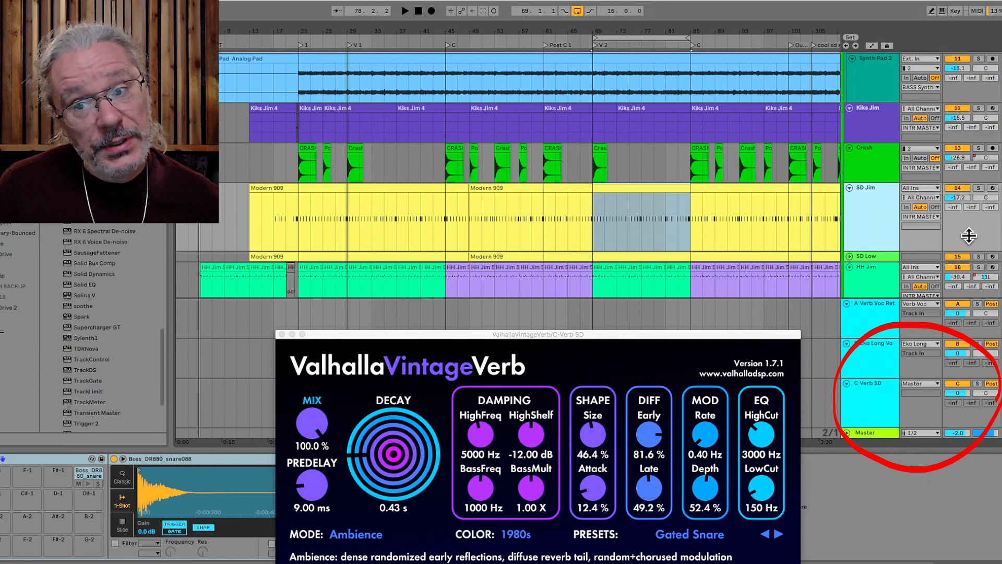
pyautogui.moveTo(992, 207); pyautogui.dragTo(992, 157)
pyautogui.press('space')
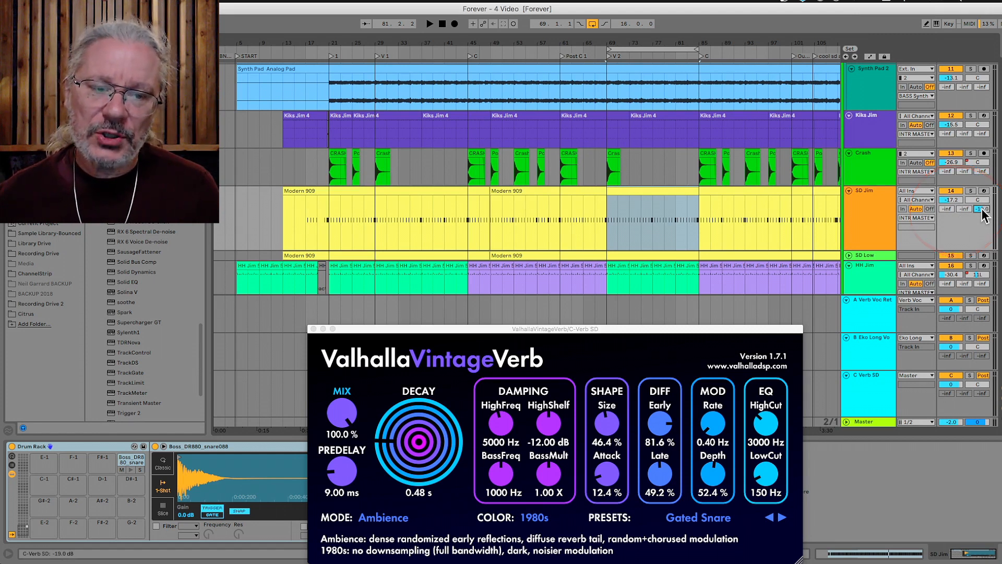
pyautogui.moveTo(984, 209); pyautogui.dragTo(984, 215)
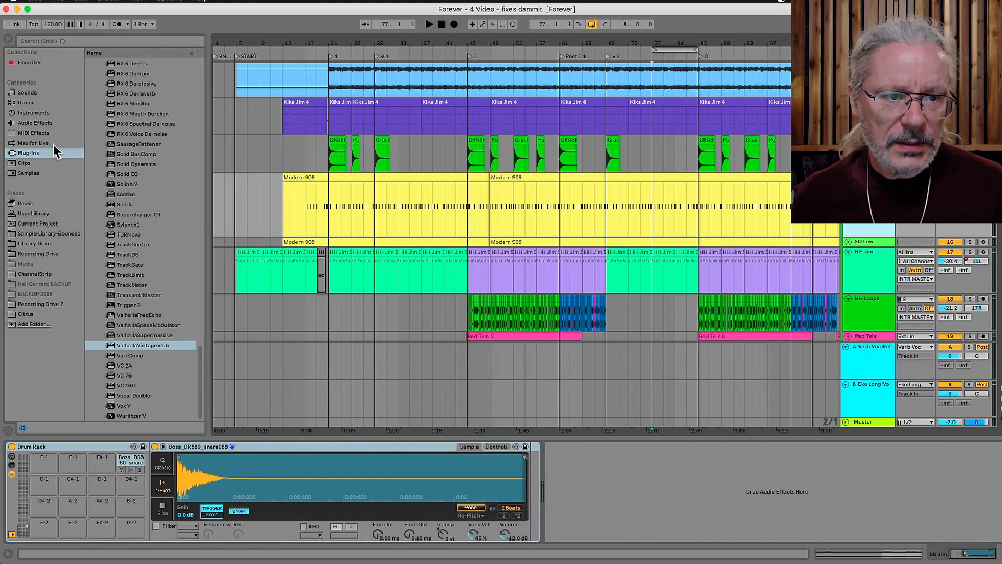
# - Add the EQ Eight audio effect to the SD Jim track after the drum rack
pyautogui.click(36, 122)
pyautogui.moveTo(106, 205)
pyautogui.mouseDown()
pyautogui.moveTo(239, 239)
pyautogui.moveTo(467, 377)
pyautogui.moveTo(584, 468)
pyautogui.mouseUp()
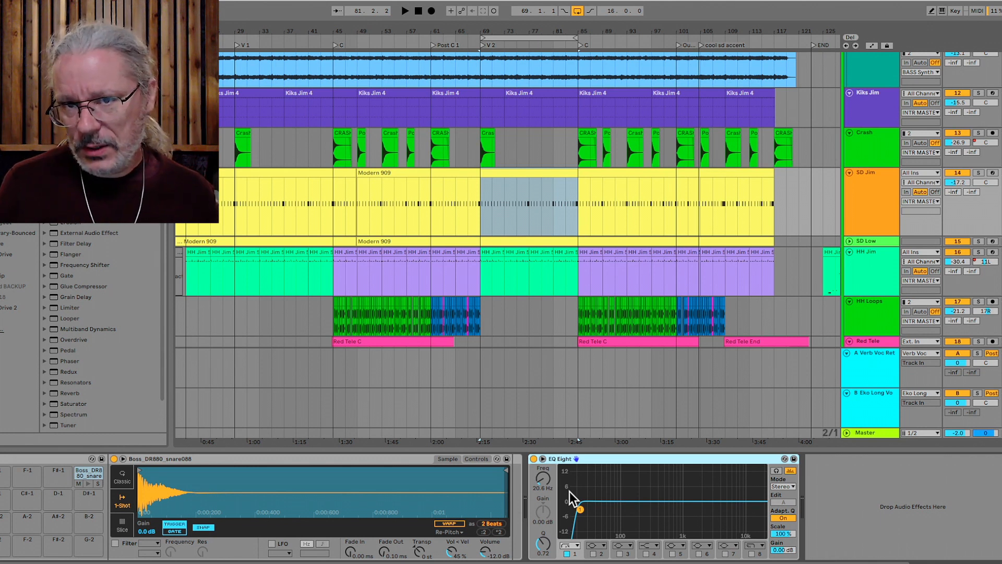
pyautogui.rightClick(618, 456)
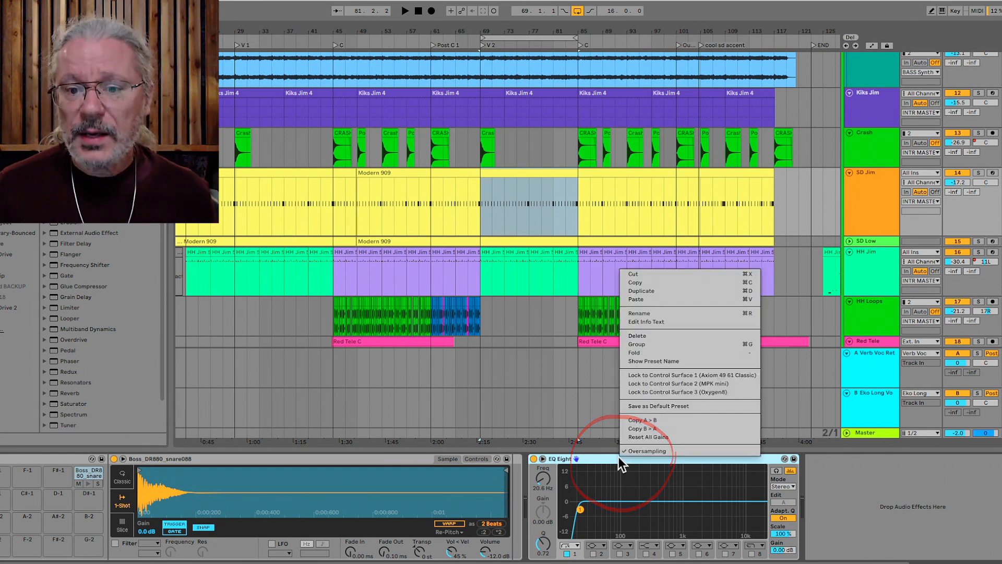
pyautogui.click(643, 344)
pyautogui.press('super+z')
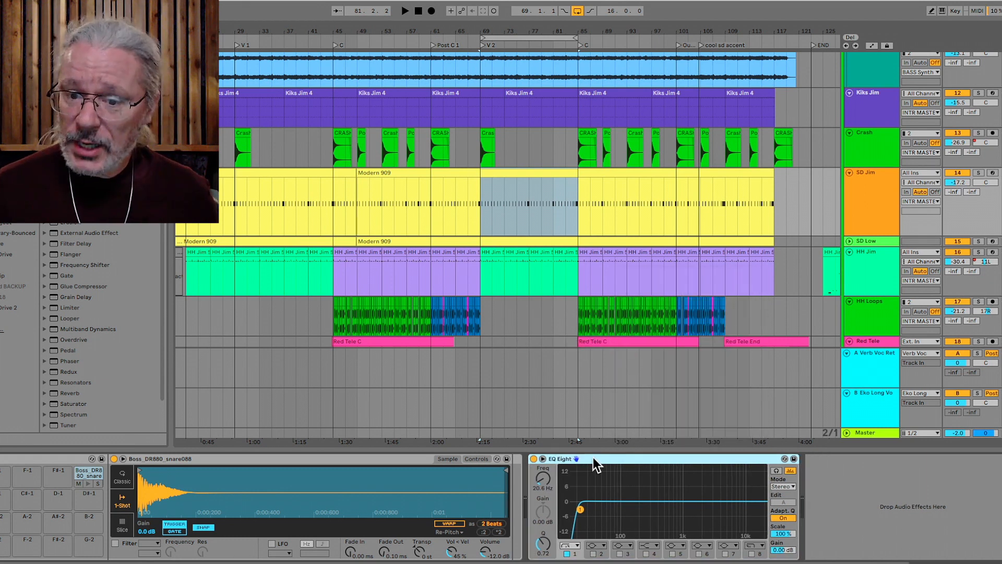
# - Group EQ Eight on the SD Jim track into an Audio Effect Rack and show the rack's chain list
pyautogui.press('super+g')
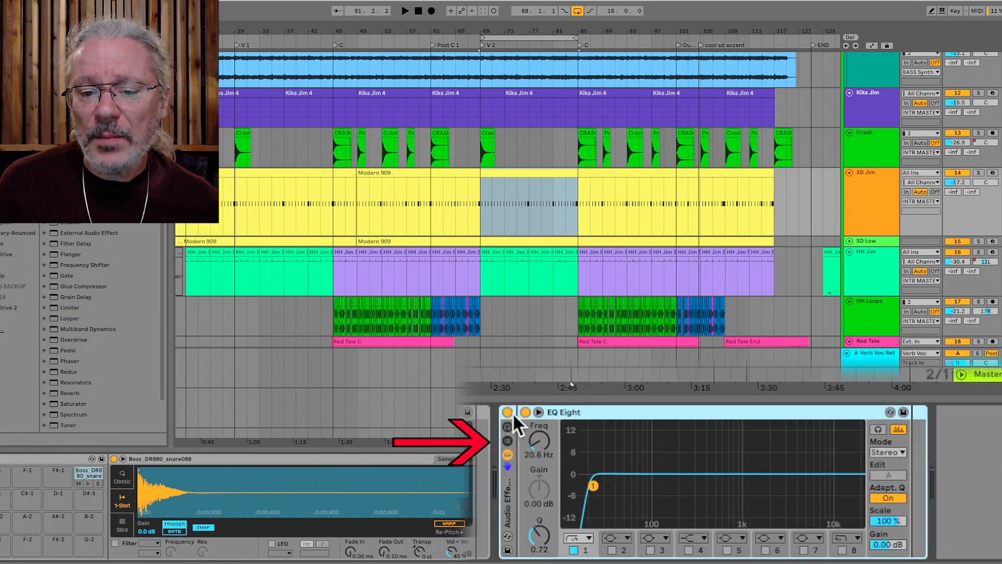
pyautogui.click(508, 439)
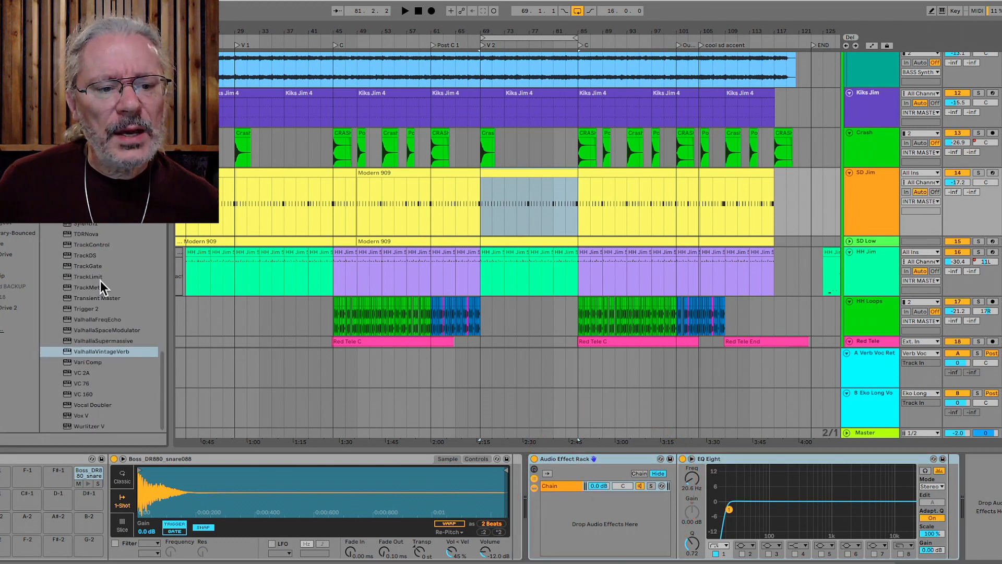
# - Add ValhallaVintageVerb to the Audio Effect Rack as a second parallel chain and rename that chain Verb
pyautogui.moveTo(96, 351); pyautogui.dragTo(567, 518)
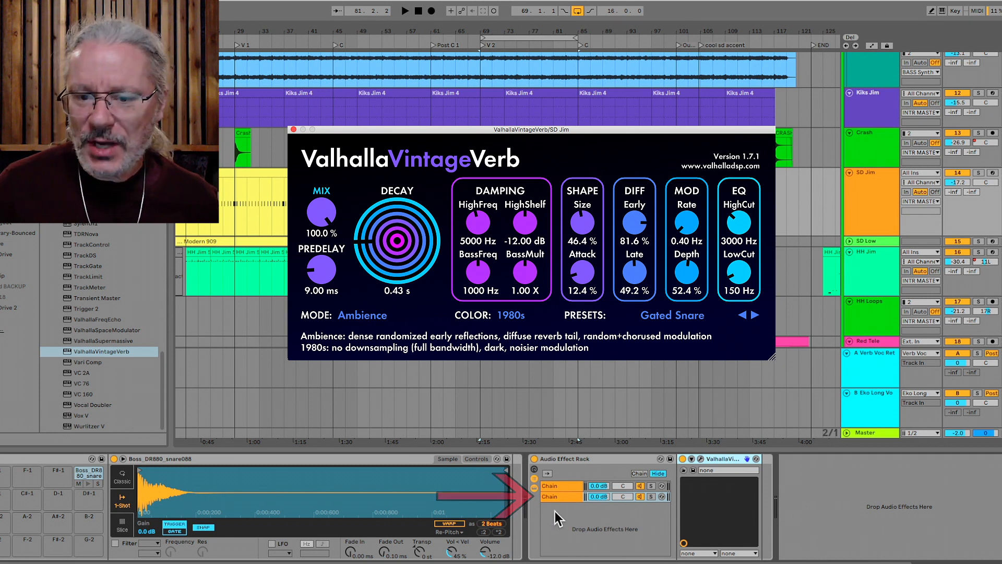
pyautogui.rightClick(554, 496)
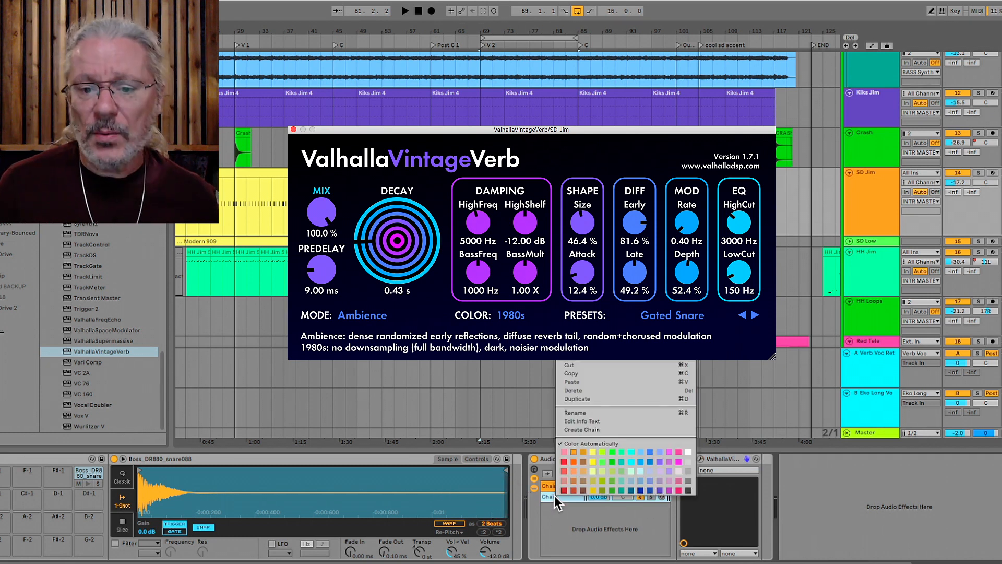
pyautogui.click(554, 496)
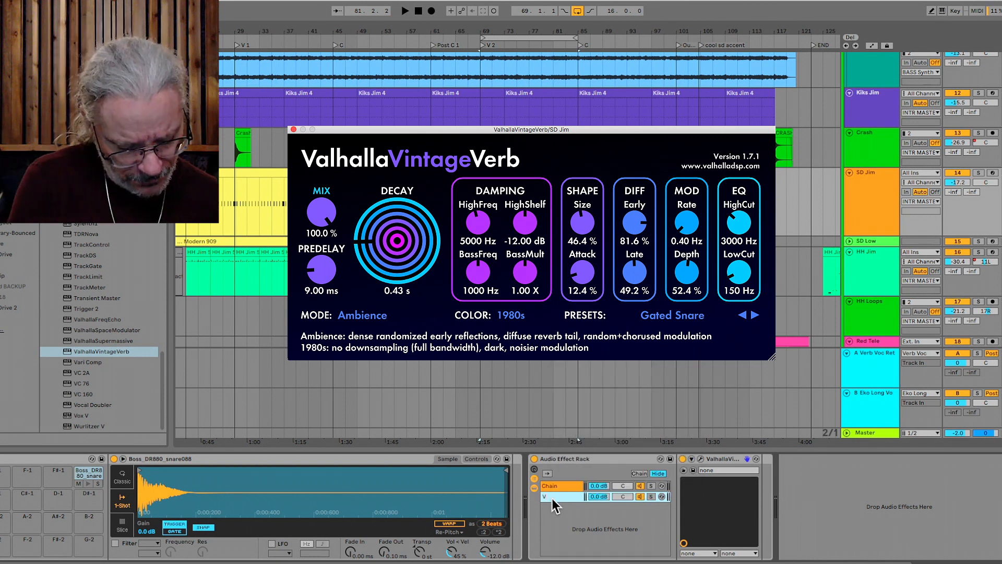
pyautogui.write('Verb')
pyautogui.press('Return')
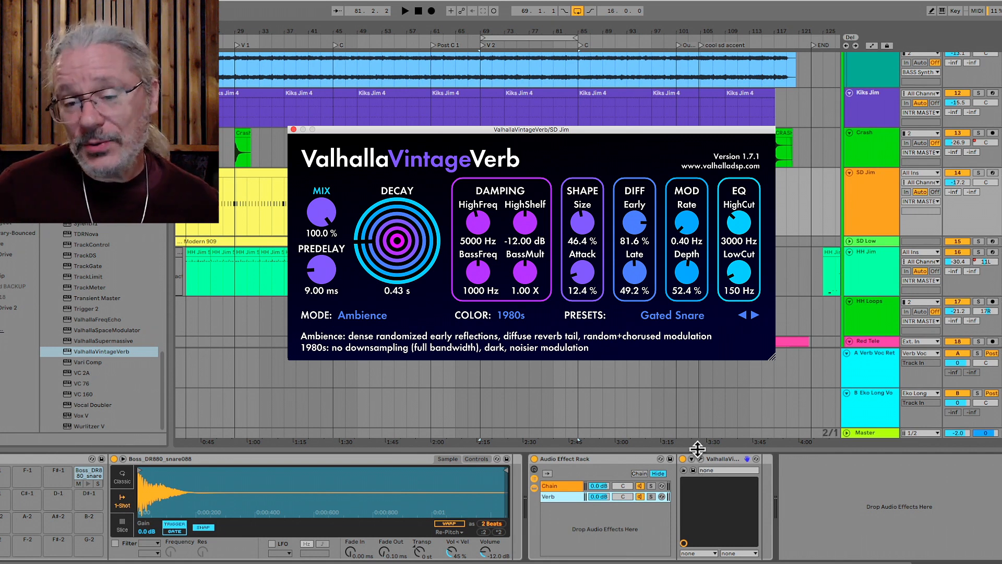
# - Solo the SD Jim track, start playback and compare the snare with the Verb chain off and on
pyautogui.click(979, 174)
pyautogui.press('space')
pyautogui.click(556, 497)
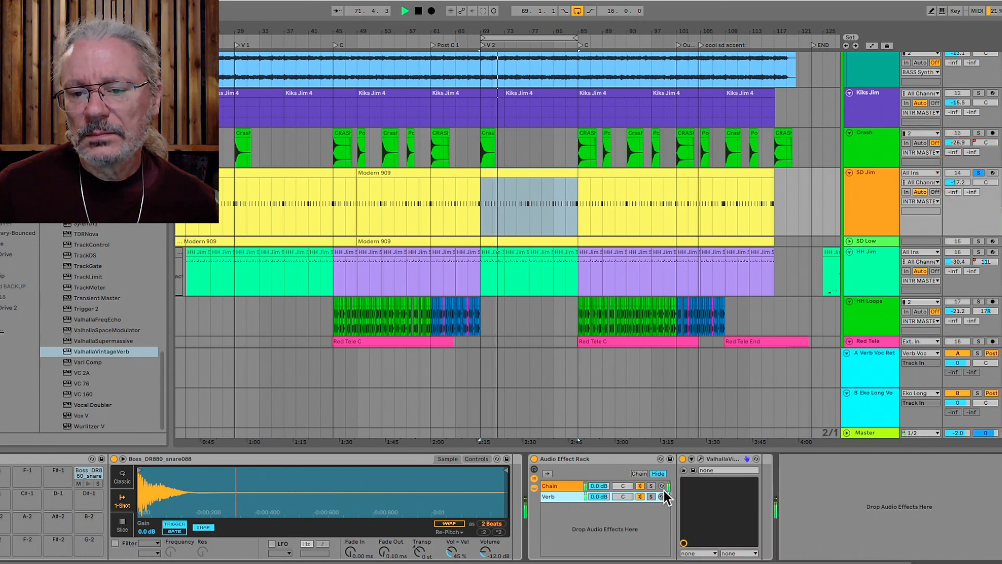
pyautogui.click(639, 497)
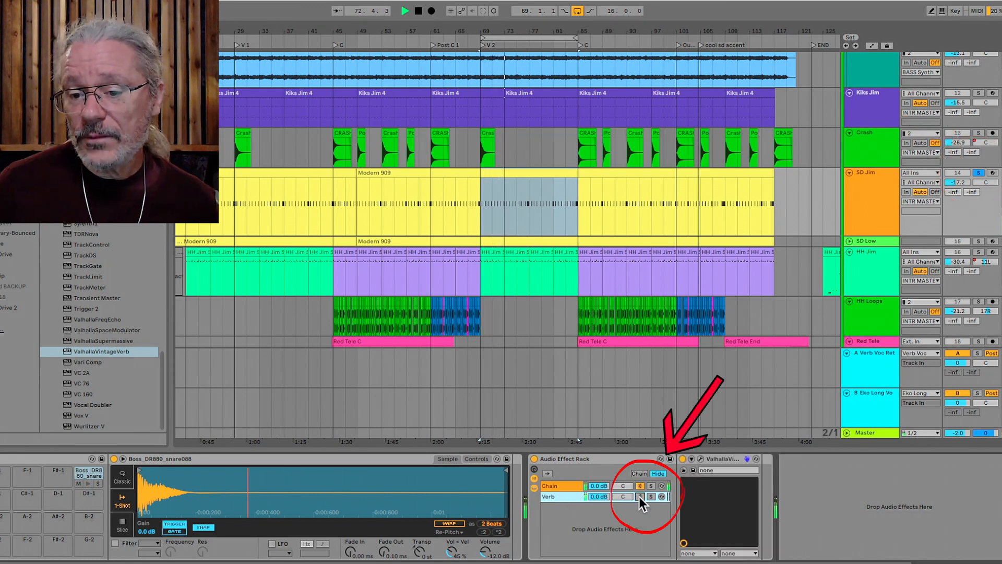
pyautogui.click(639, 496)
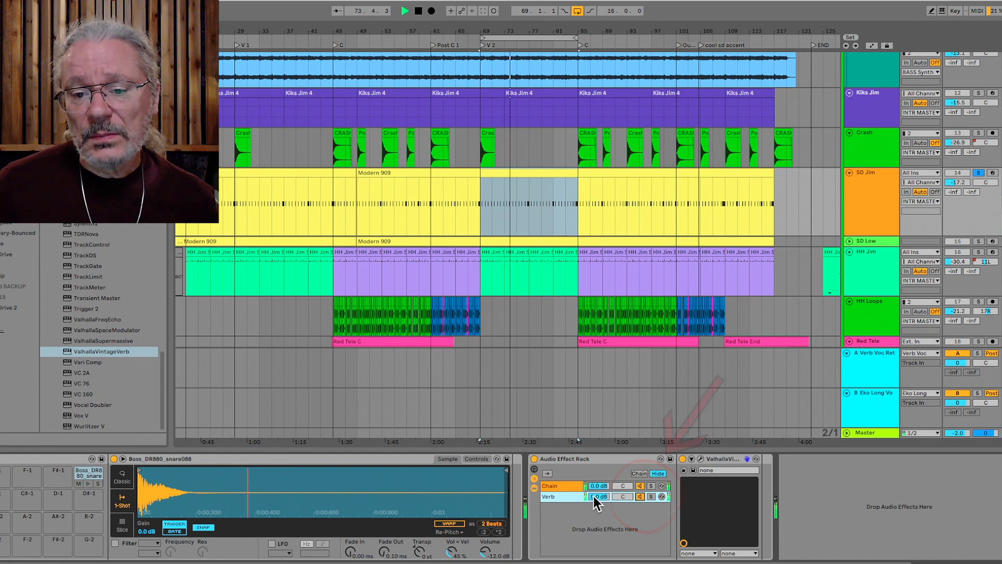
# - Set the Verb chain's volume to -6.2 dB and its pan to 50R, and audition the chain soloed
pyautogui.moveTo(598, 497); pyautogui.dragTo(598, 522)
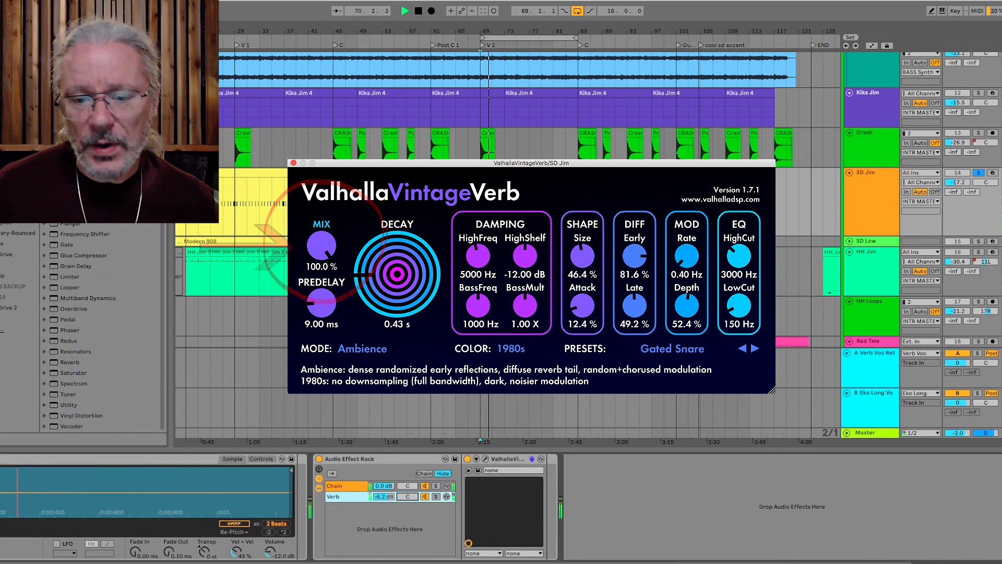
pyautogui.click(410, 496)
pyautogui.moveTo(410, 496); pyautogui.dragTo(409, 444)
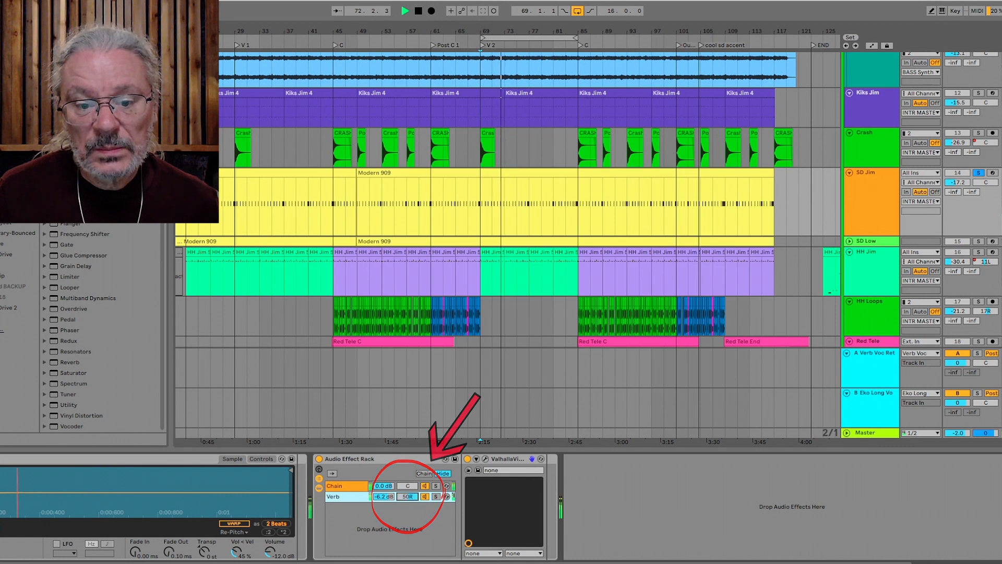
pyautogui.click(437, 496)
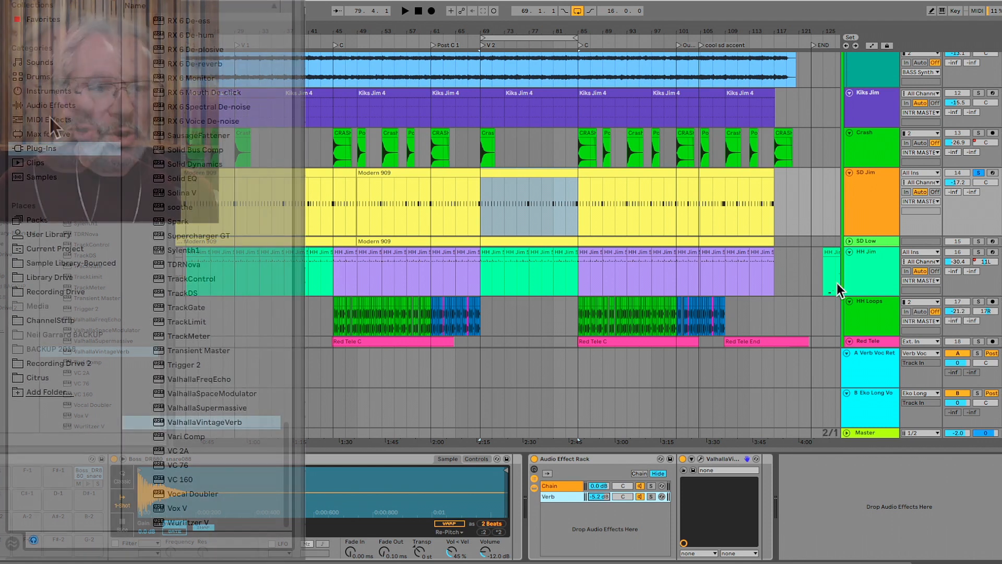
# - Add Saturator after ValhallaVintageVerb in the Verb chain and set its Drive to 3.43 dB during playback
pyautogui.click(49, 108)
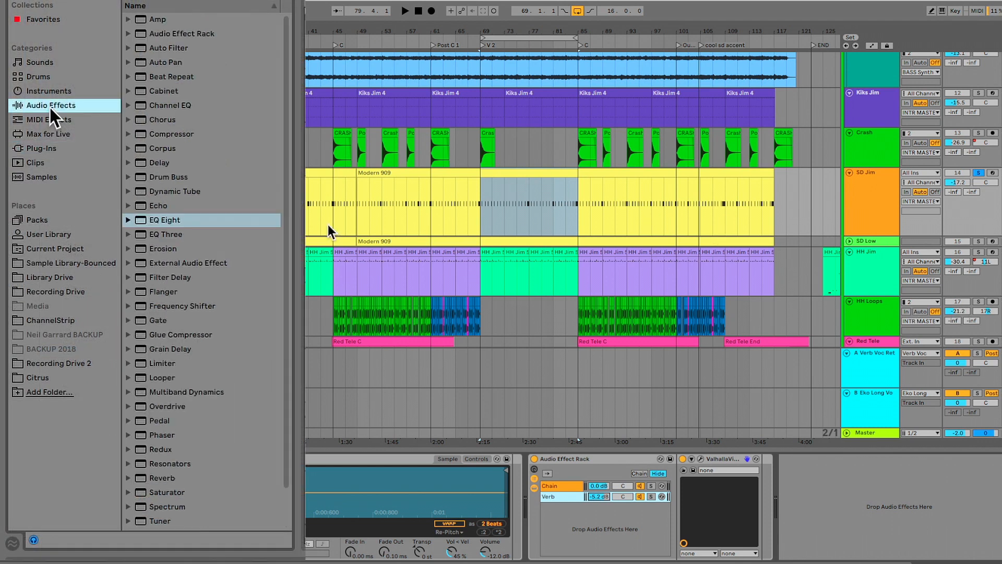
pyautogui.scroll(-1, 202, 289)
pyautogui.moveTo(146, 450)
pyautogui.mouseDown()
pyautogui.moveTo(273, 409)
pyautogui.moveTo(752, 503)
pyautogui.moveTo(738, 488)
pyautogui.moveTo(707, 494)
pyautogui.moveTo(797, 490)
pyautogui.moveTo(755, 487)
pyautogui.moveTo(776, 478)
pyautogui.mouseUp()
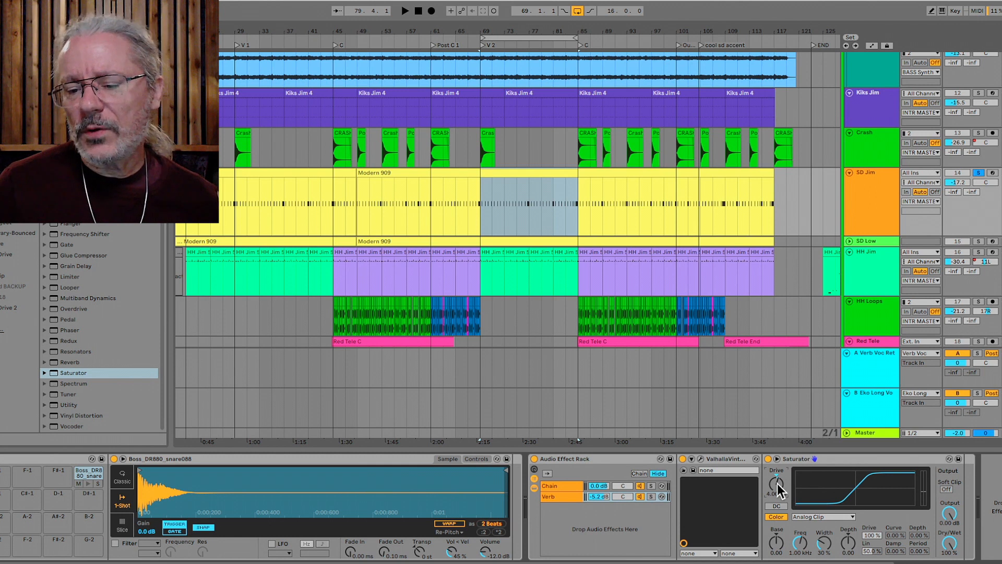
pyautogui.press('space')
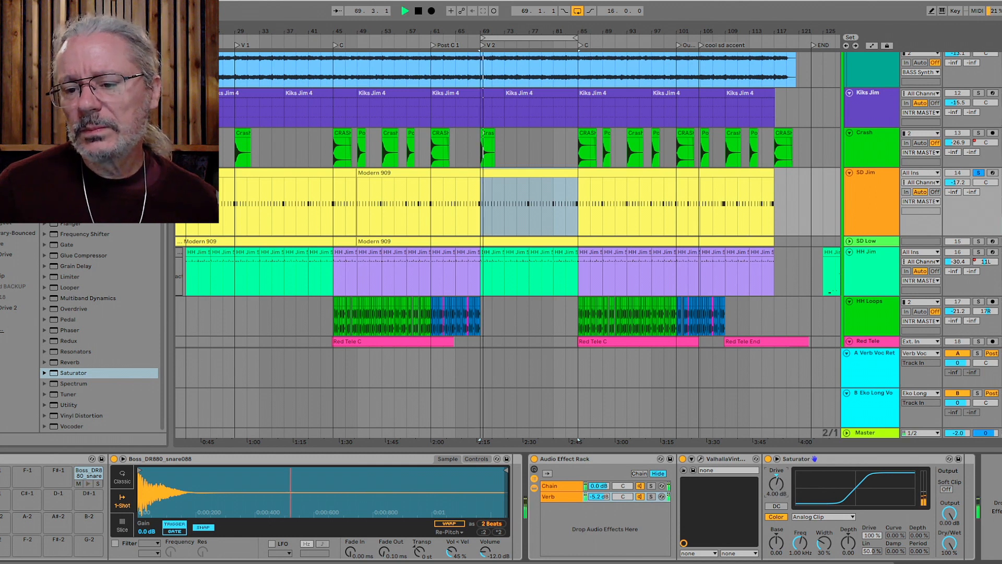
pyautogui.click(768, 459)
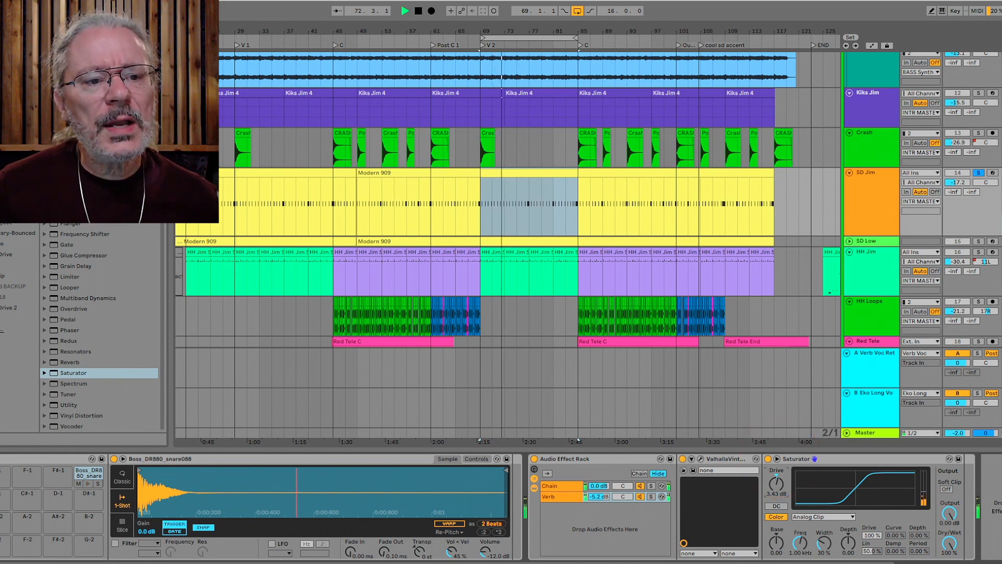
# - Add EQ Eight after Saturator in the Verb chain and make band 1 a gentler low cut at 35.9 Hz
pyautogui.moveTo(75, 169); pyautogui.dragTo(197, 222)
pyautogui.moveTo(670, 412); pyautogui.dragTo(965, 493)
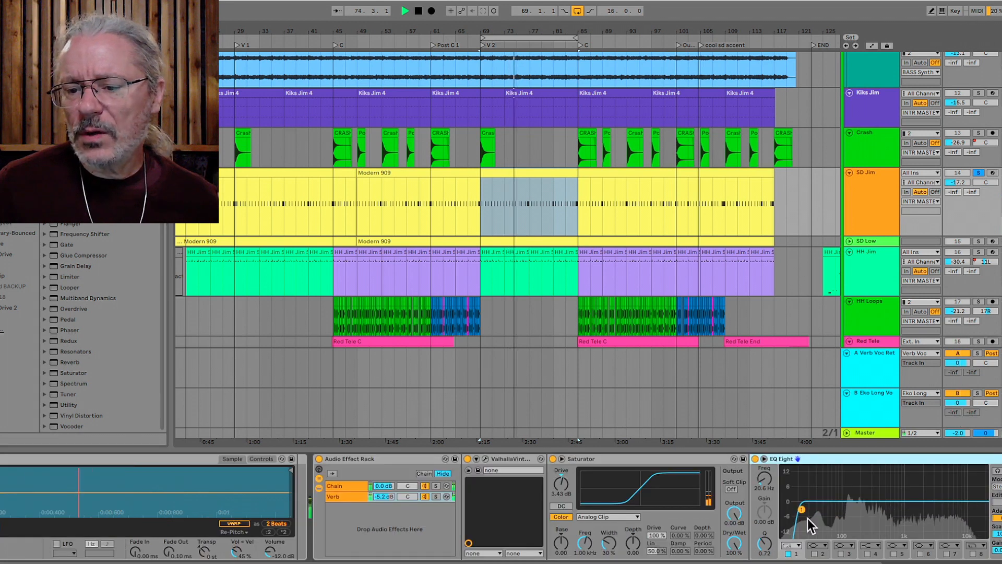
pyautogui.click(797, 547)
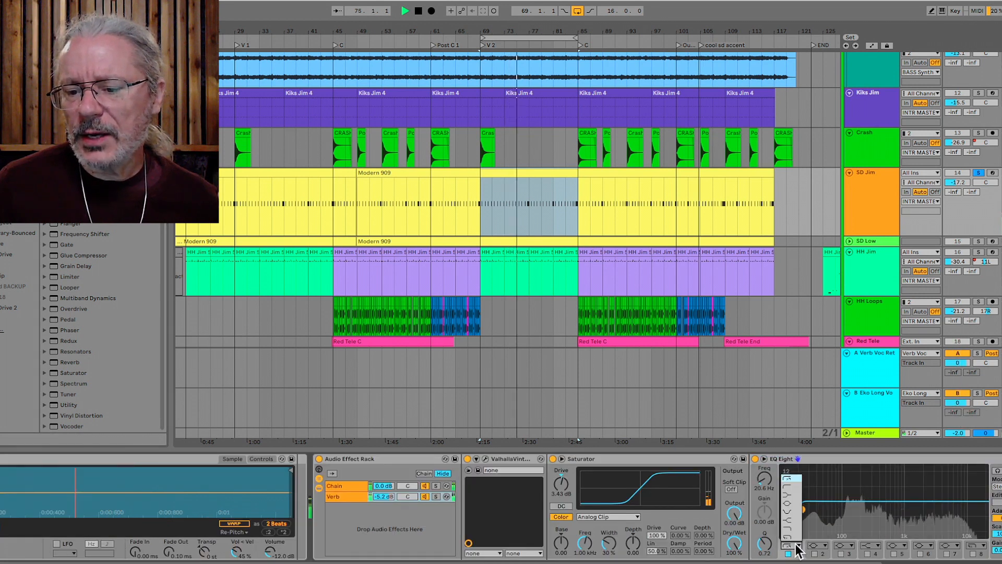
pyautogui.click(794, 486)
pyautogui.moveTo(804, 514); pyautogui.dragTo(817, 506)
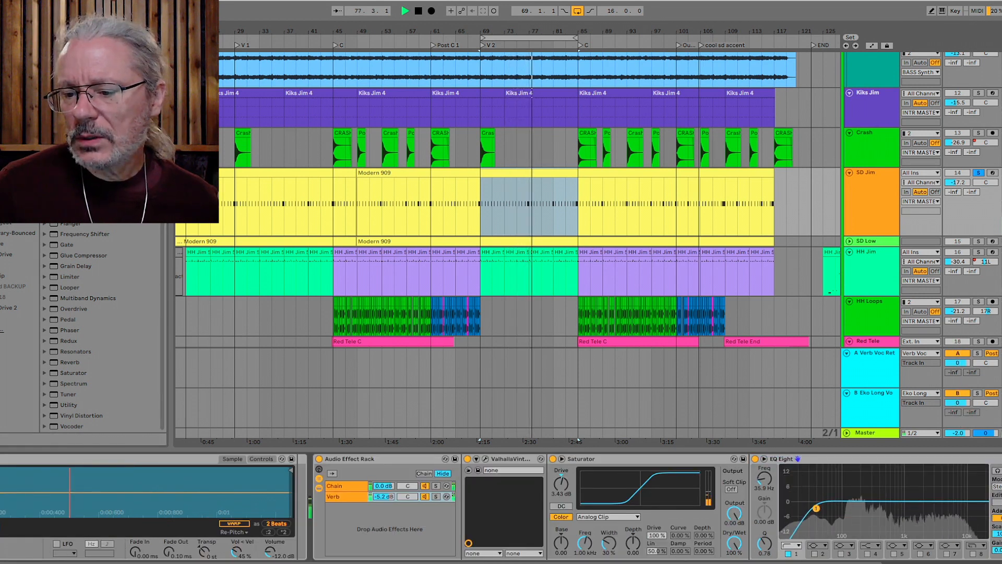
# - Set EQ Eight's band 8 to a high-cut filter at 5.87 kHz in the Verb chain
pyautogui.click(973, 545)
pyautogui.click(974, 529)
pyautogui.moveTo(965, 502); pyautogui.dragTo(945, 509)
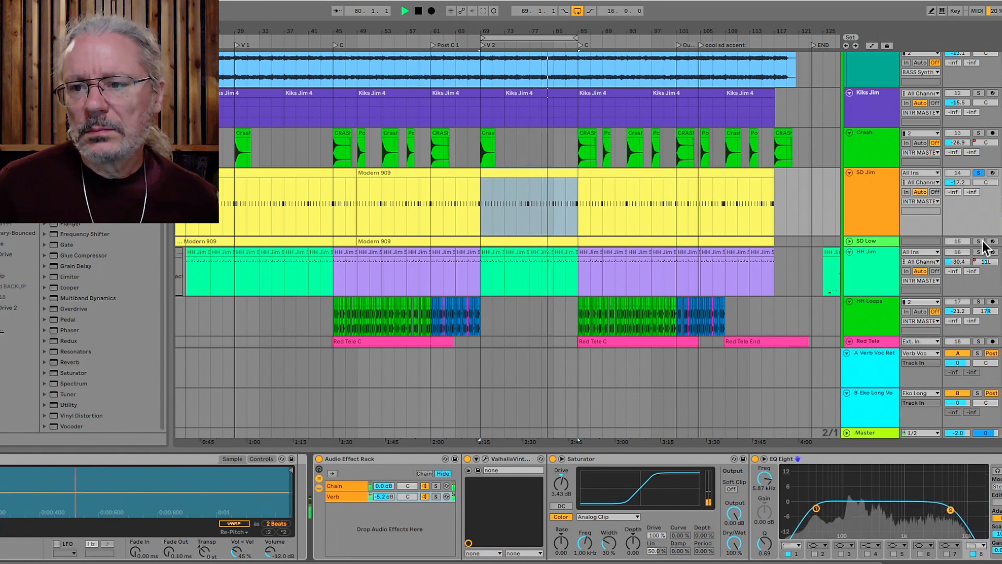
# - Unsolo the SD Jim track and set the Verb chain's volume to -4.3 dB in the full mix
pyautogui.click(978, 173)
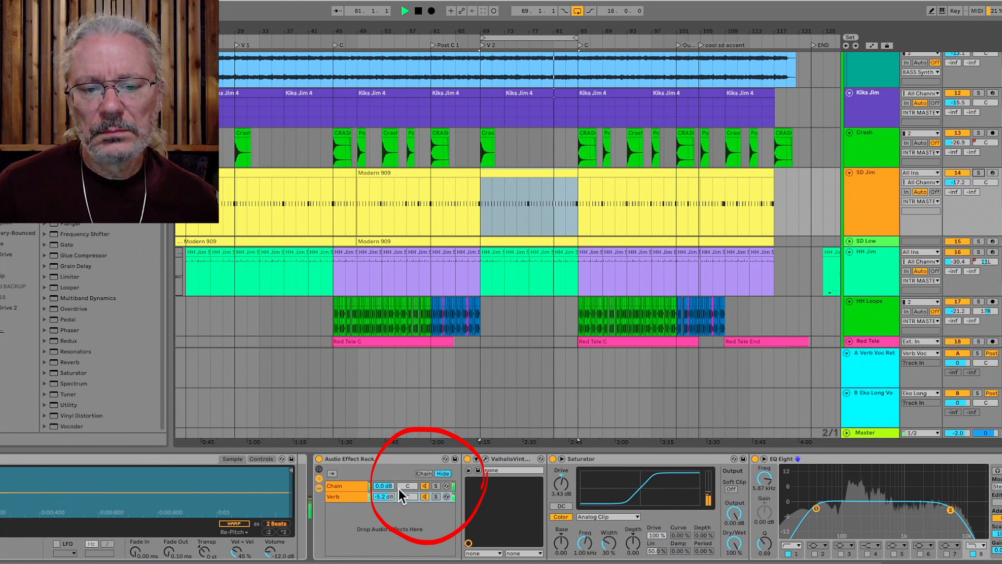
pyautogui.moveTo(386, 495); pyautogui.dragTo(385, 489)
# - Compare the full mix with the Verb chain off and on, and stop playback
pyautogui.click(426, 496)
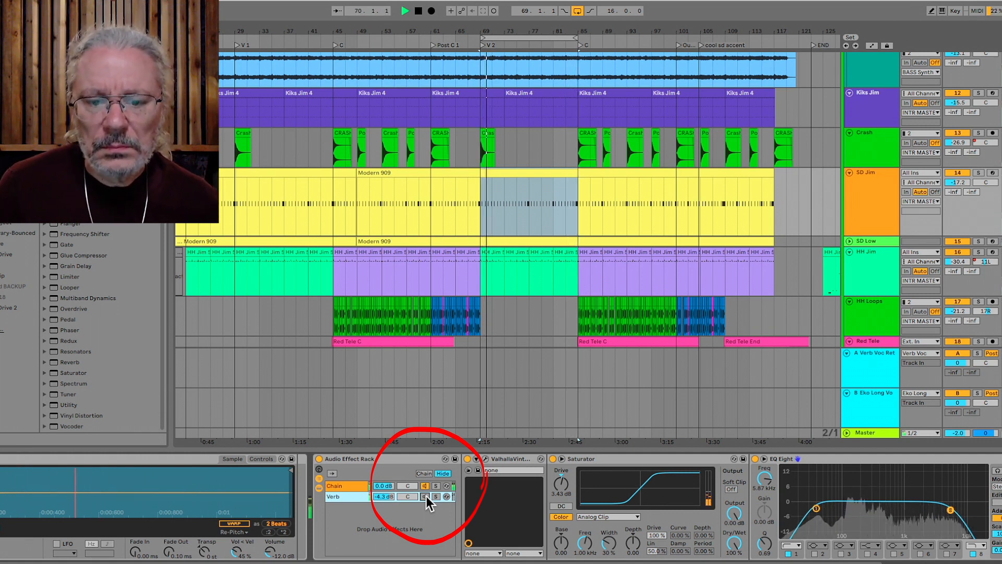
pyautogui.click(425, 496)
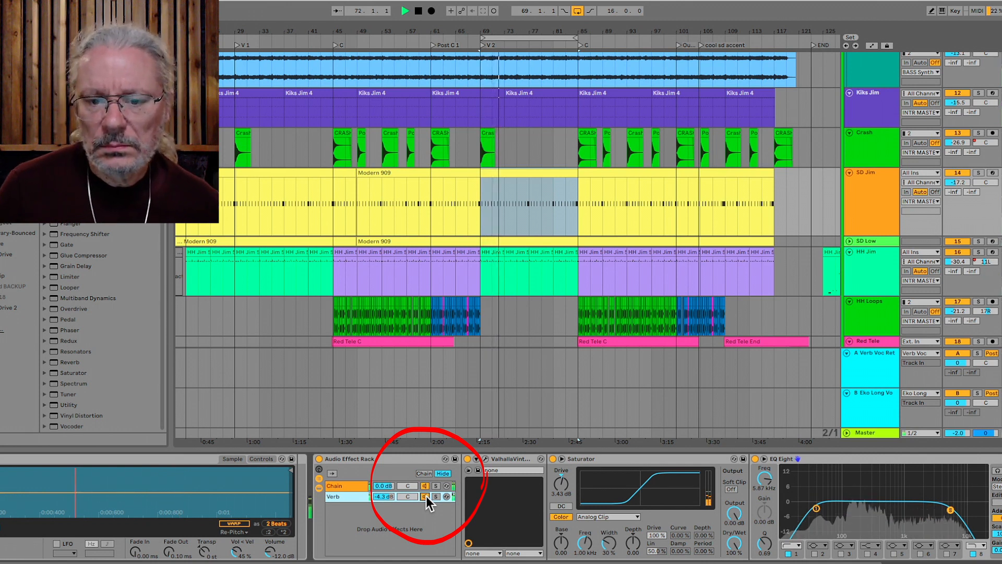
pyautogui.press('space')
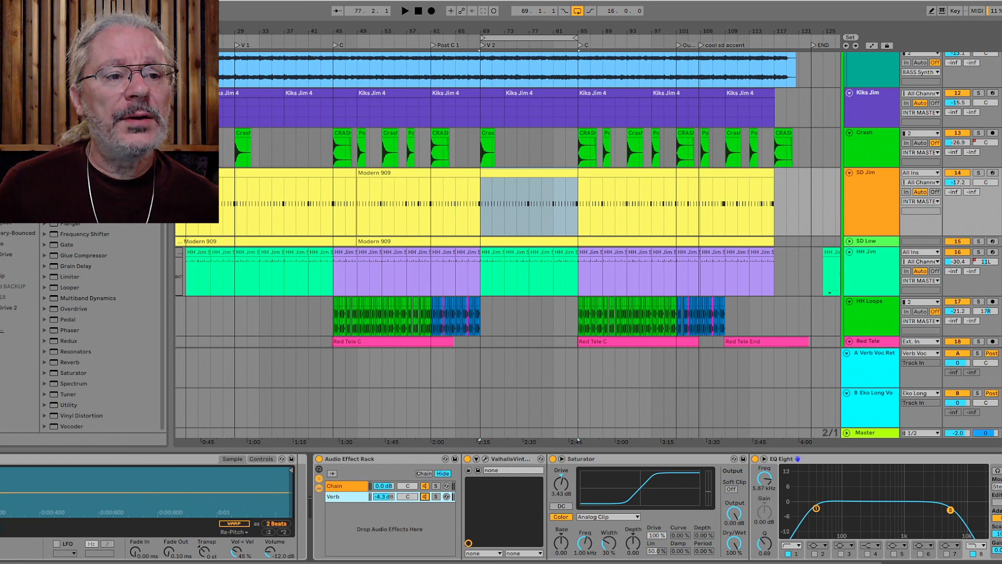
# - Add Filter Delay to the rack as a third chain named Delay and set its Dry level to -inf dB
pyautogui.moveTo(74, 213); pyautogui.dragTo(370, 517)
pyautogui.click(340, 506)
pyautogui.write('Delay')
pyautogui.press('Return')
pyautogui.moveTo(710, 543); pyautogui.dragTo(709, 551)
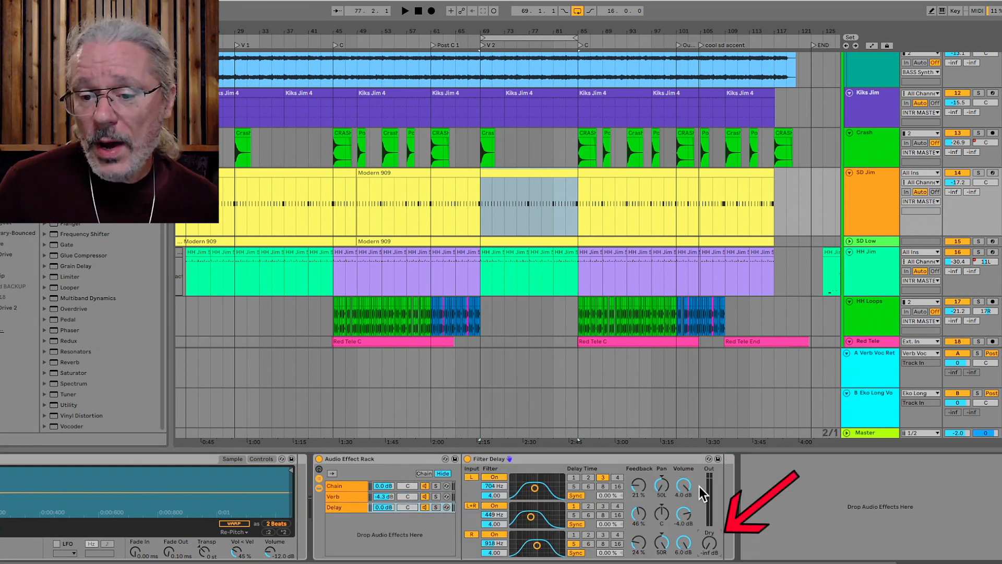
# - Turn off Filter Delay's L+R channel and set the Delay chain's volume to -12.4 dB
pyautogui.click(470, 506)
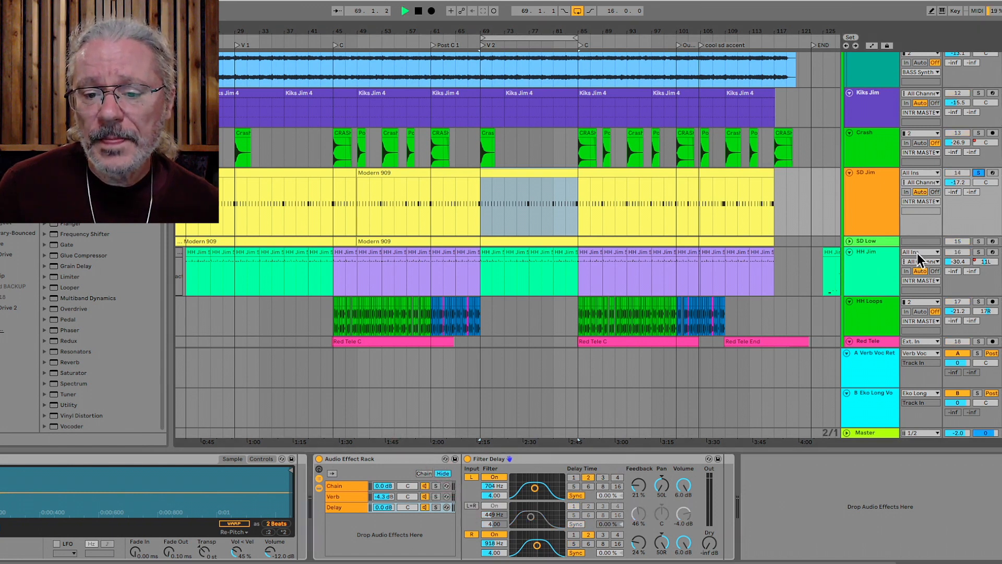
pyautogui.moveTo(384, 507); pyautogui.dragTo(384, 508)
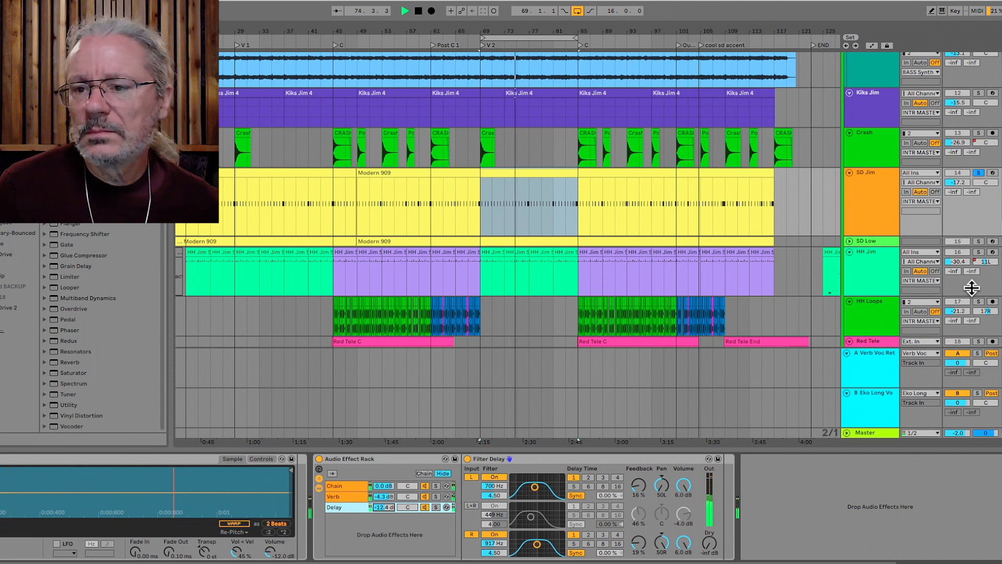
# - Unsolo the SD Jim track and compare the full mix with the Delay chain off and on
pyautogui.click(978, 173)
pyautogui.click(978, 174)
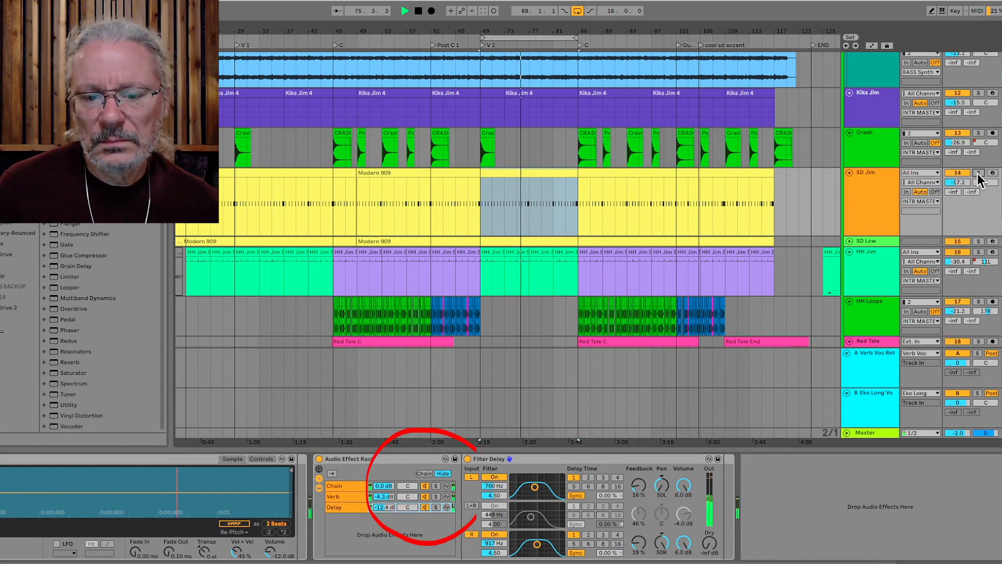
pyautogui.click(425, 506)
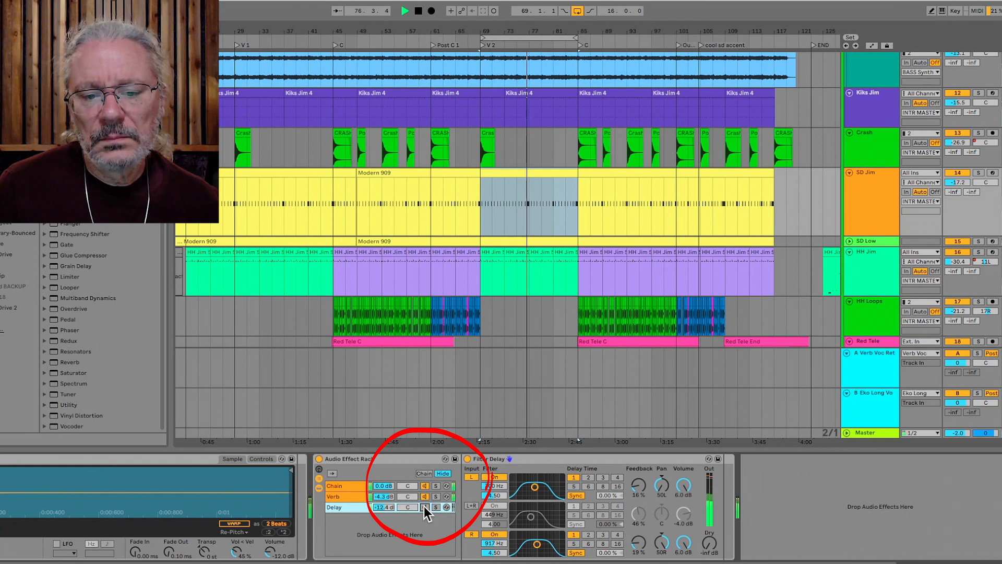
pyautogui.click(424, 506)
# - Set the Delay chain's volume to -15.0 dB and the Verb chain's to -6.2 dB, toggling the Delay chain to compare
pyautogui.moveTo(391, 508); pyautogui.dragTo(382, 517)
pyautogui.click(424, 507)
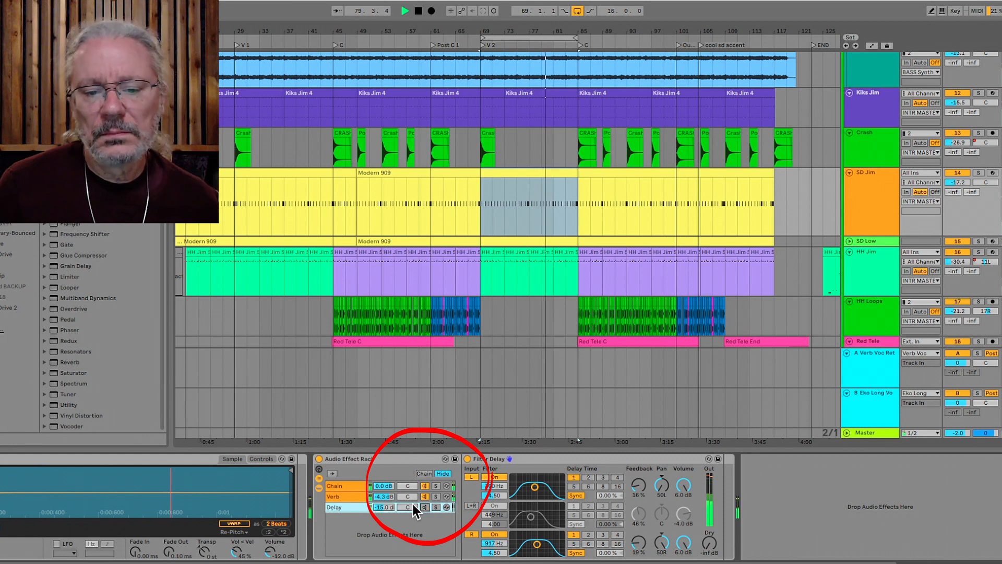
pyautogui.moveTo(383, 496); pyautogui.dragTo(384, 511)
pyautogui.click(426, 508)
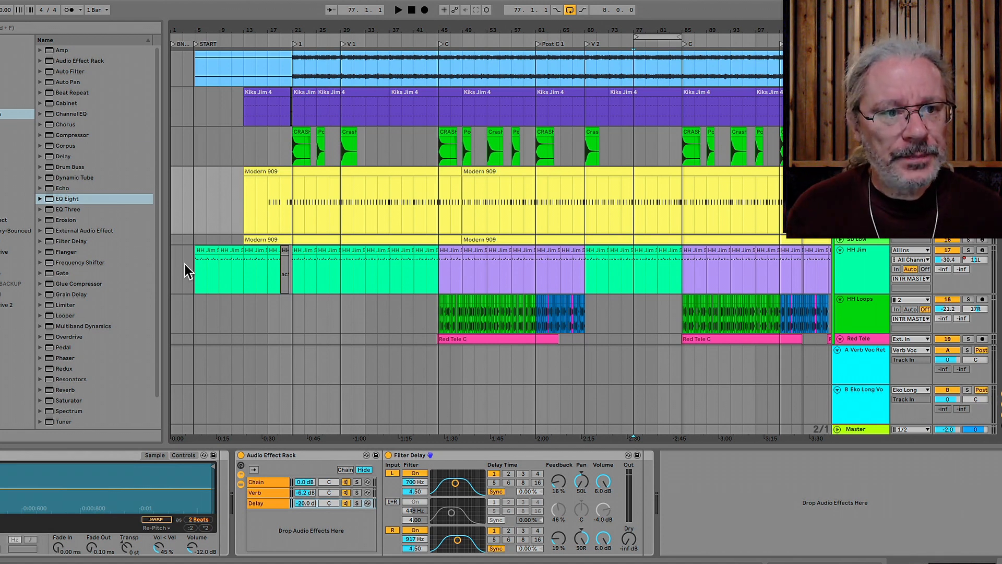
# - Add a Compressor after the rack and set its attack to 0.32 ms and release to 33.9 ms
pyautogui.click(53, 135)
pyautogui.moveTo(52, 136)
pyautogui.mouseDown()
pyautogui.moveTo(327, 295)
pyautogui.moveTo(679, 471)
pyautogui.moveTo(653, 518)
pyautogui.moveTo(655, 506)
pyautogui.mouseUp()
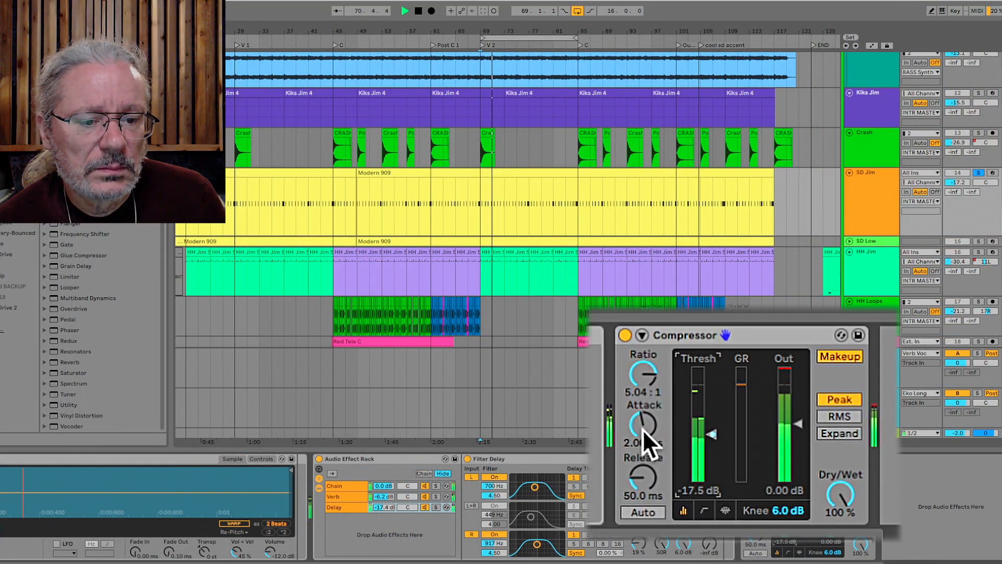
pyautogui.moveTo(644, 429)
pyautogui.mouseDown()
pyautogui.moveTo(643, 461)
pyautogui.moveTo(643, 447)
pyautogui.mouseUp()
pyautogui.moveTo(643, 491); pyautogui.dragTo(643, 497)
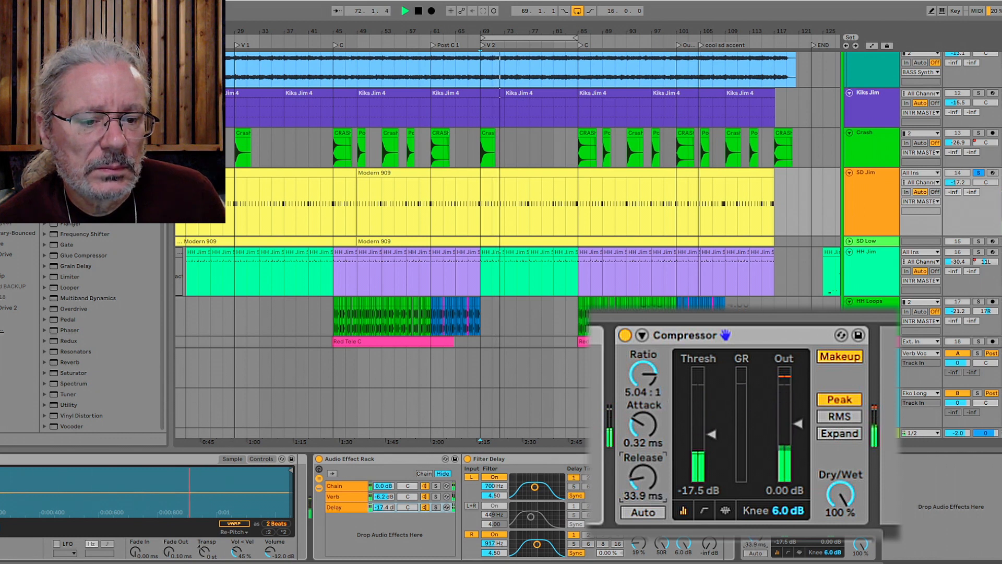
# - Set the Compressor's Dry/Wet to 60 % and its output gain to -2.97 dB
pyautogui.moveTo(835, 489); pyautogui.dragTo(835, 502)
pyautogui.moveTo(798, 424); pyautogui.dragTo(768, 434)
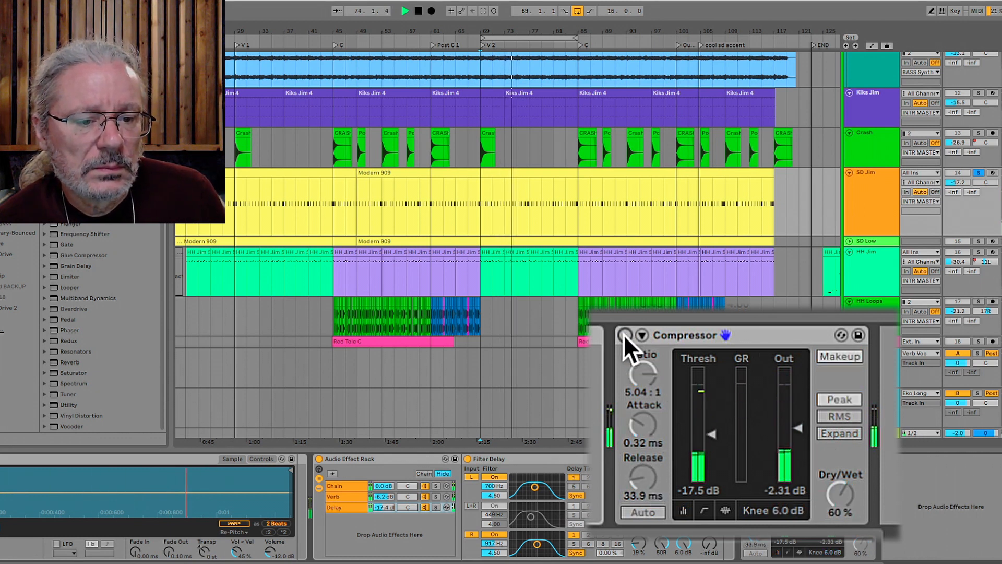
pyautogui.moveTo(782, 432); pyautogui.dragTo(782, 437)
# - Unsolo the SD Jim track and compare the full mix with the Compressor off and on
pyautogui.click(979, 173)
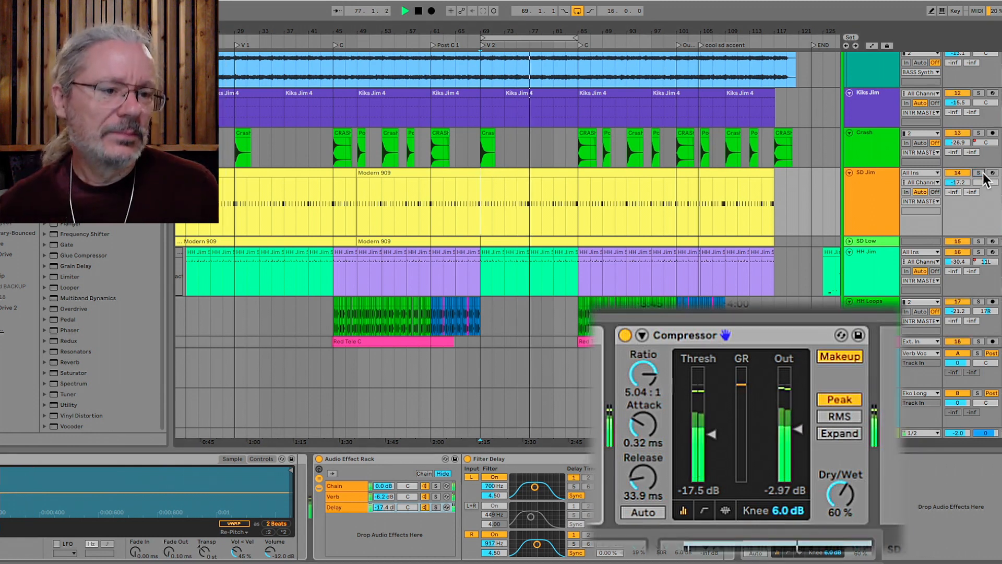
pyautogui.click(625, 336)
pyautogui.click(625, 335)
# - Set the Compressor's attack to 1.83 ms and its release to 30.7 ms
pyautogui.moveTo(644, 431); pyautogui.dragTo(644, 408)
pyautogui.moveTo(636, 492); pyautogui.dragTo(637, 502)
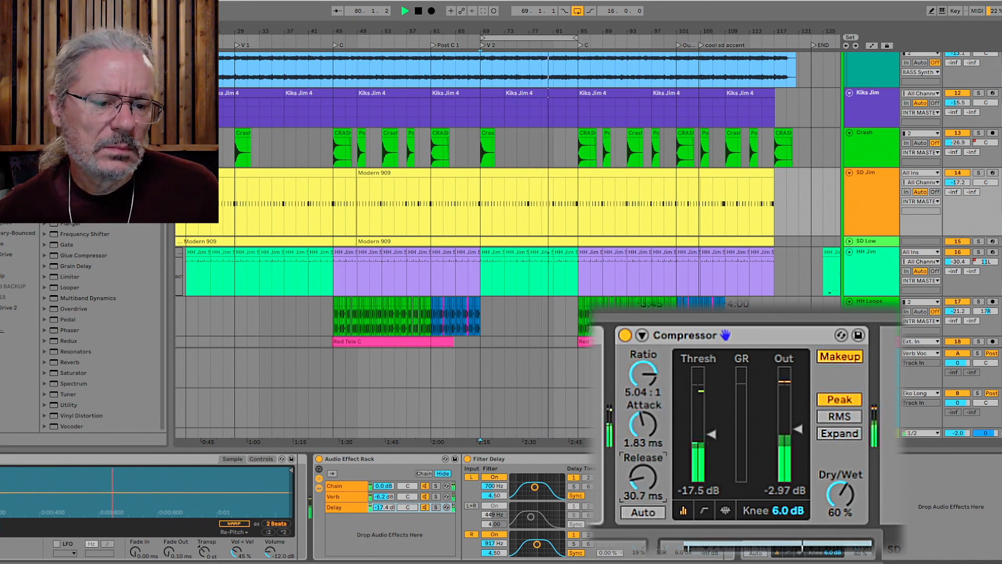
pyautogui.click(638, 381)
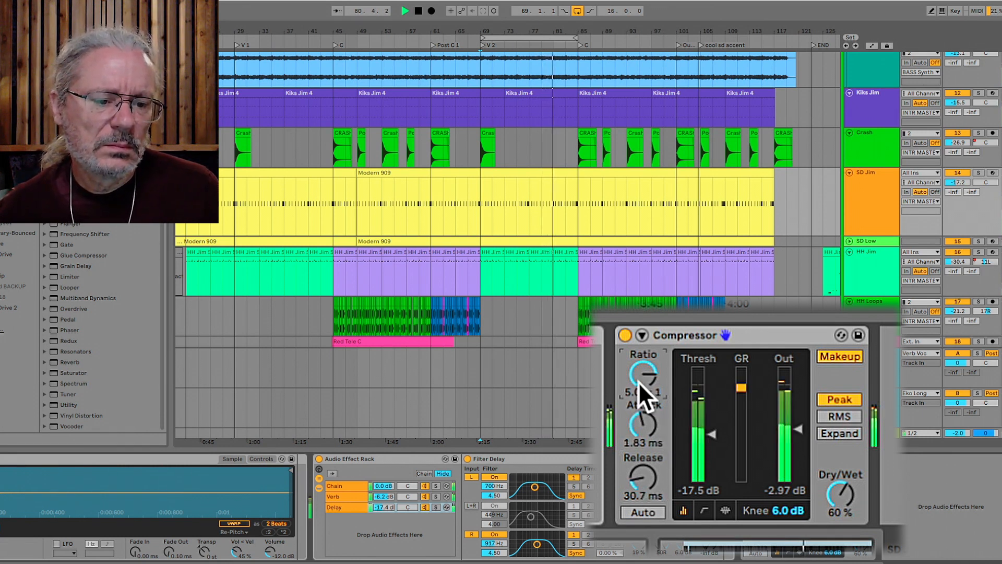
# - Compare the mix with the readjusted Compressor off and on, and stop playback
pyautogui.click(625, 335)
pyautogui.click(623, 334)
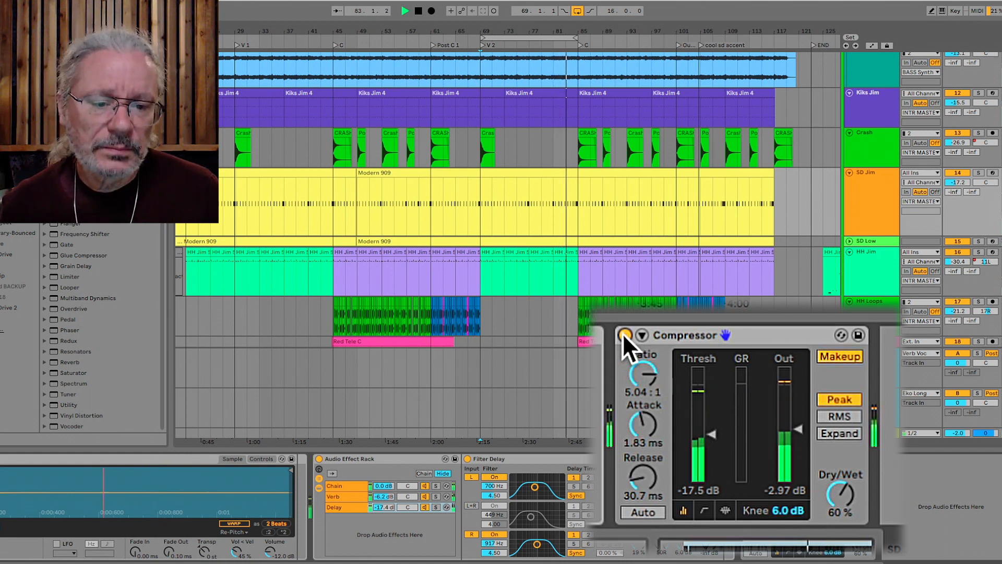
pyautogui.press('space')
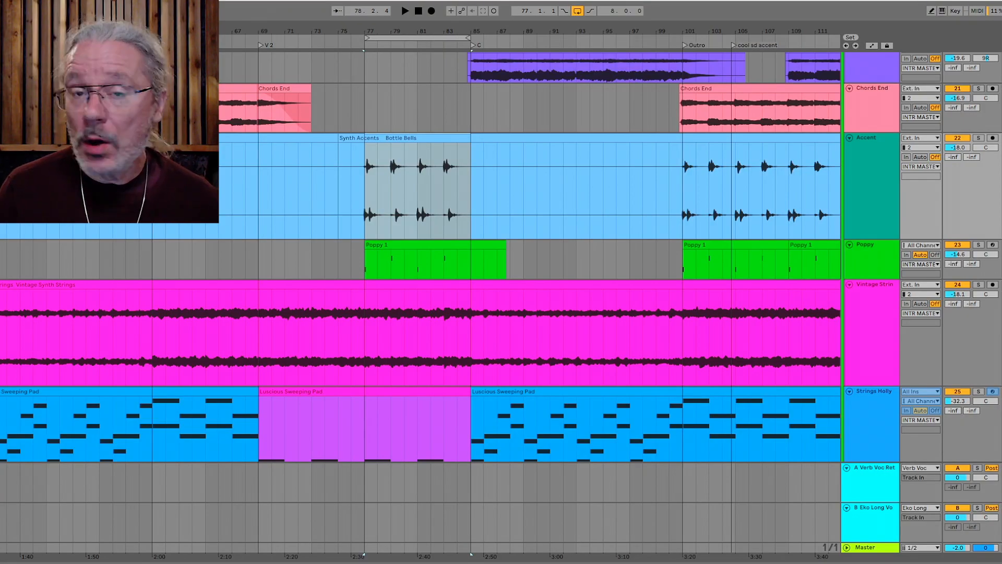
# - Play the looped Bottle Bells section in the mix and with Accent soloed, and set band 1 of Accent's EQ Eight to 26.7 Hz
pyautogui.press('space')
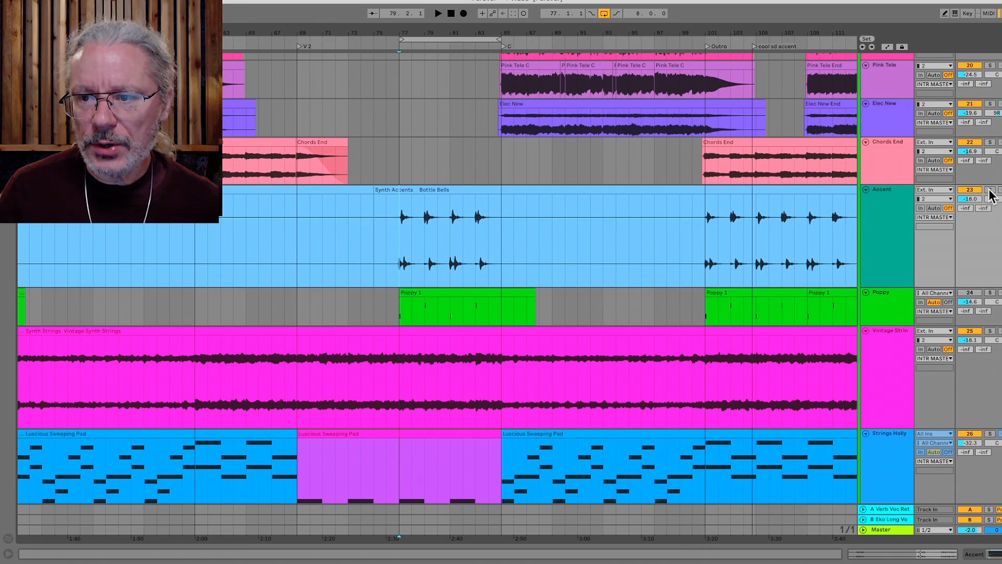
pyautogui.press('space')
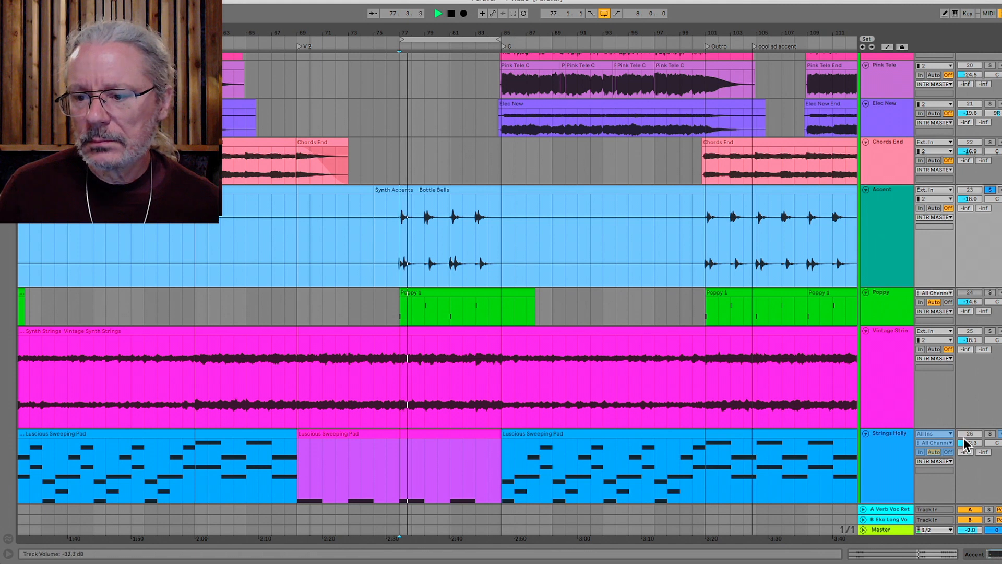
pyautogui.click(995, 554)
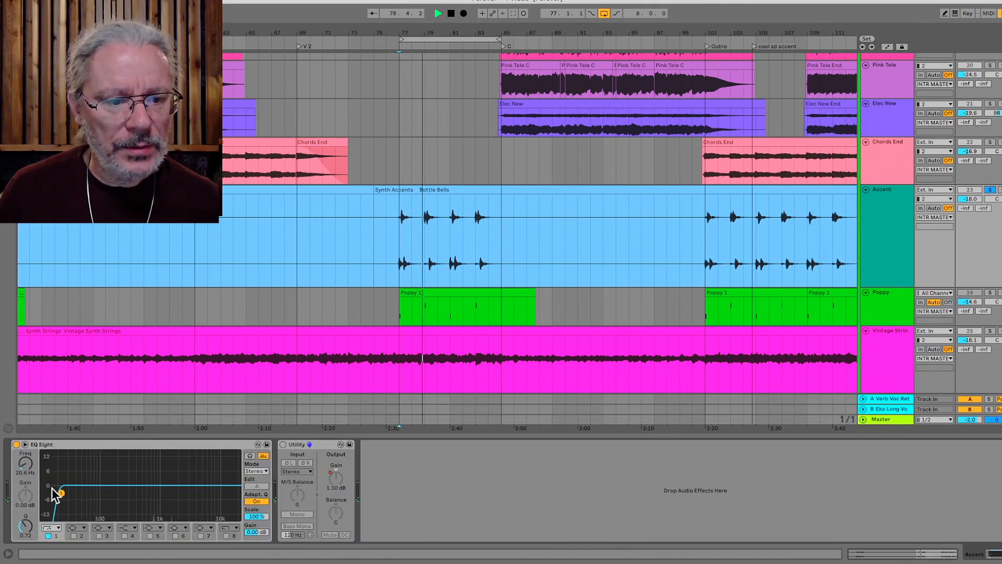
pyautogui.moveTo(62, 493); pyautogui.dragTo(67, 493)
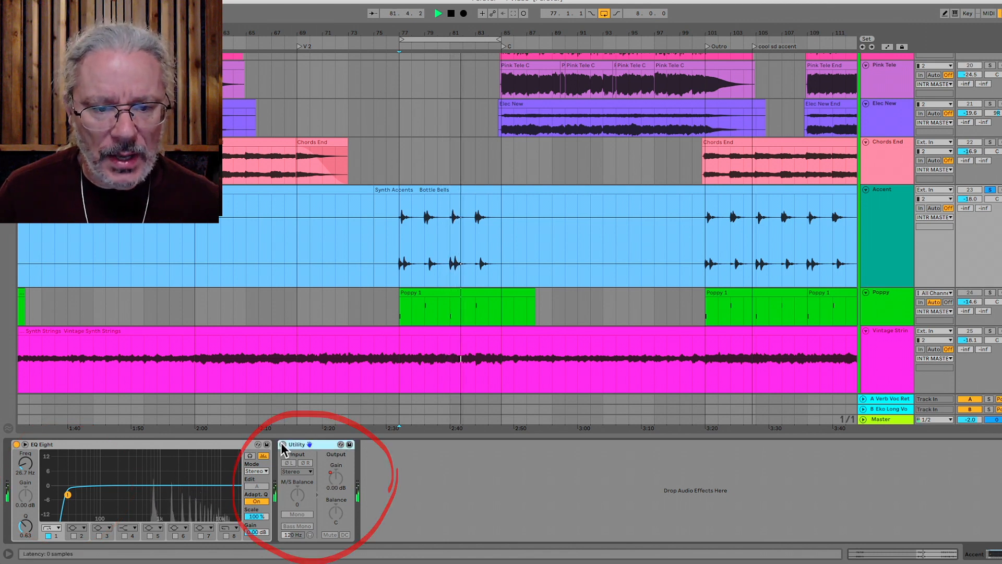
# - Show the automation and enlarge the Accent track to examine its Utility gain curve
pyautogui.press('a')
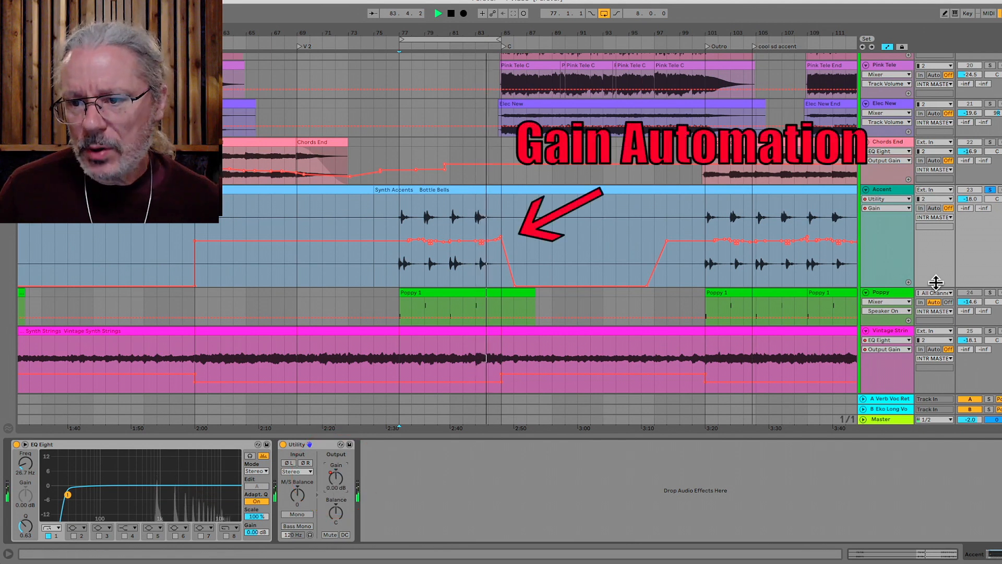
pyautogui.moveTo(936, 282); pyautogui.dragTo(934, 328)
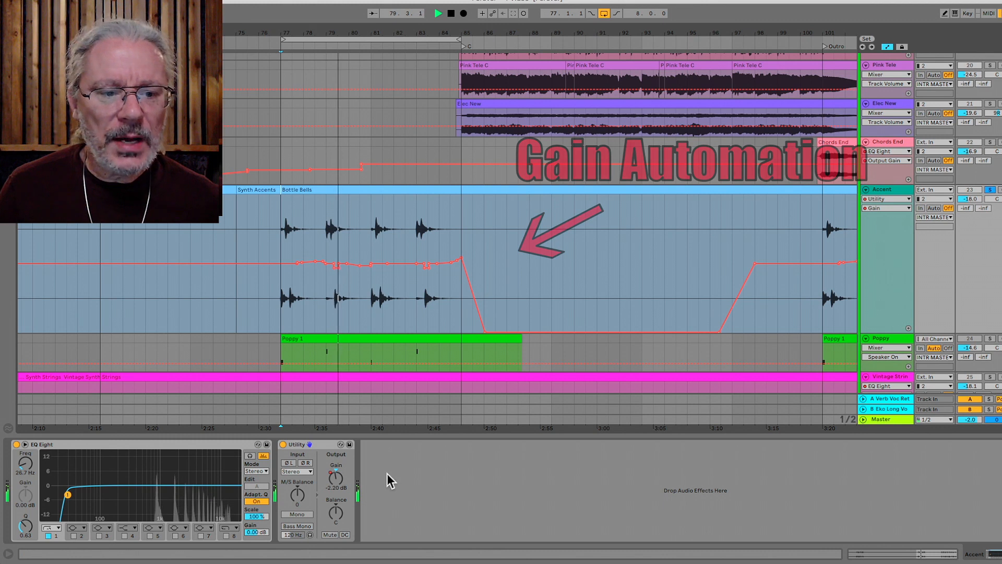
# - Group the Accent track's EQ Eight into an Audio Effect Rack and show the rack's chain list
pyautogui.click(180, 446)
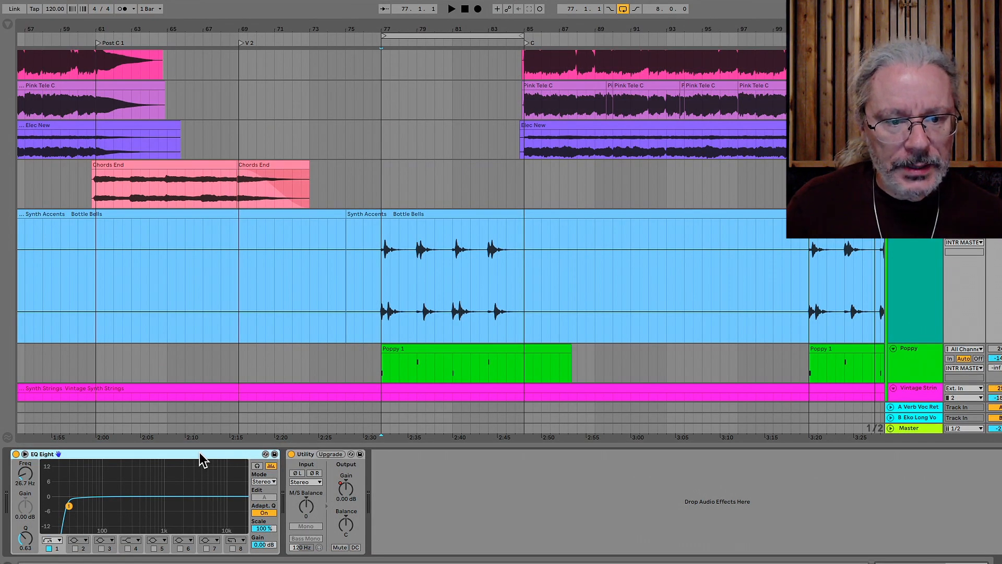
pyautogui.rightClick(203, 459)
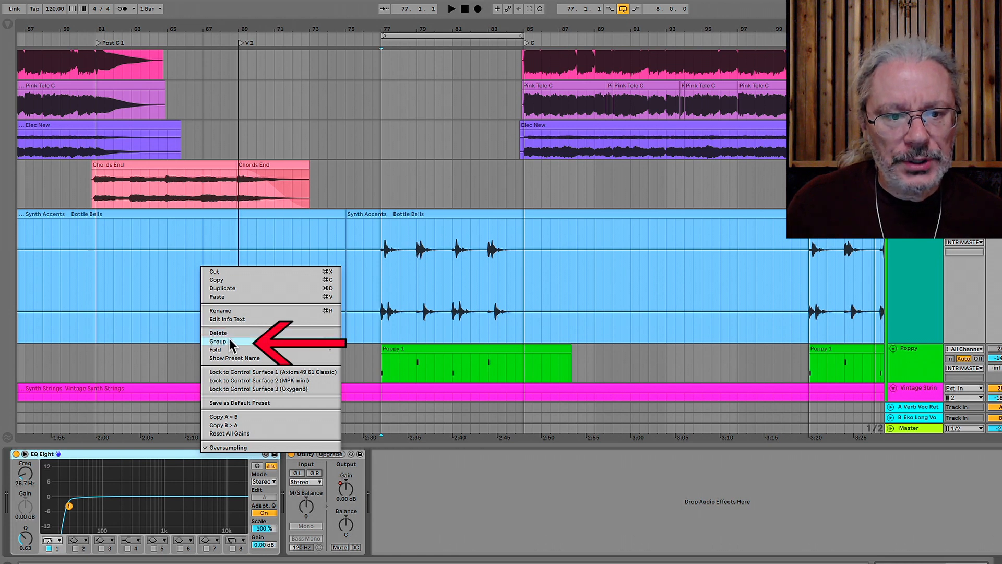
pyautogui.click(230, 341)
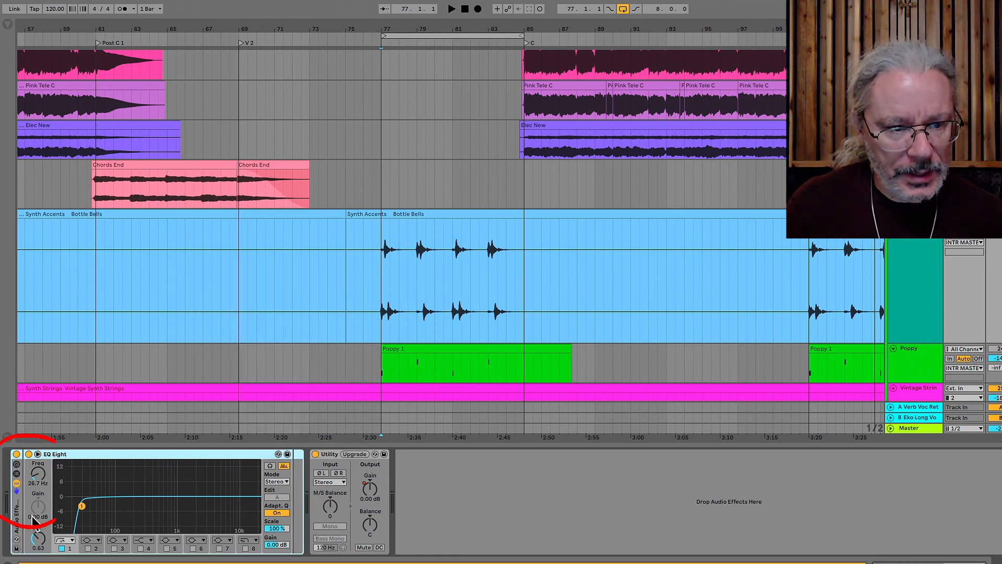
pyautogui.click(16, 474)
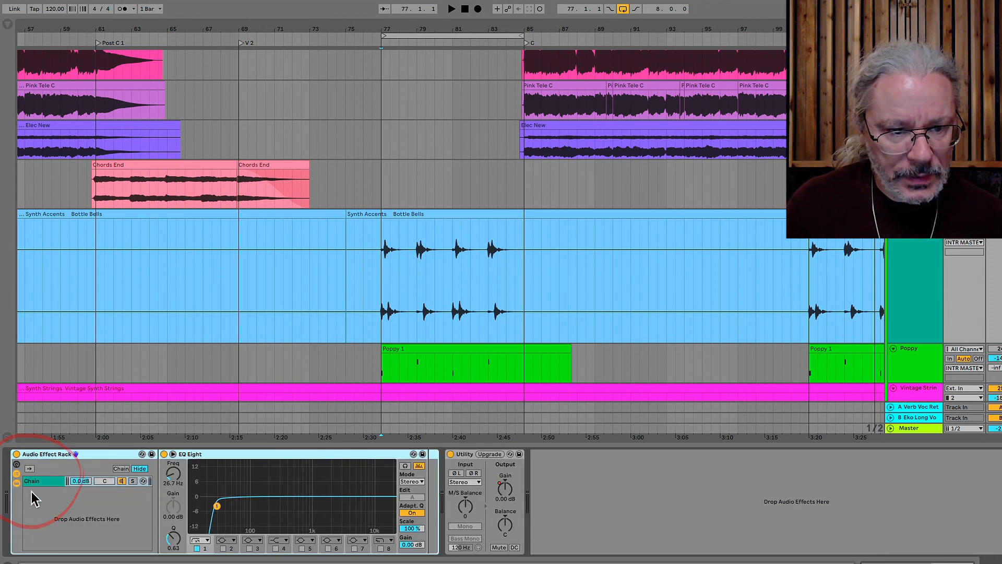
# - Show the browser and add Saturator to the rack as a second chain
pyautogui.click(8, 25)
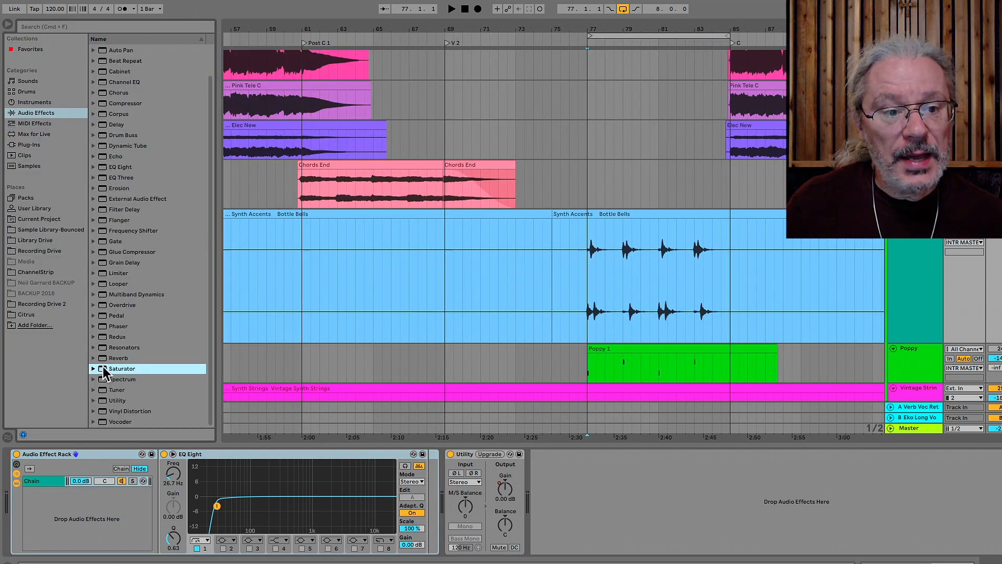
pyautogui.moveTo(91, 466); pyautogui.dragTo(87, 508)
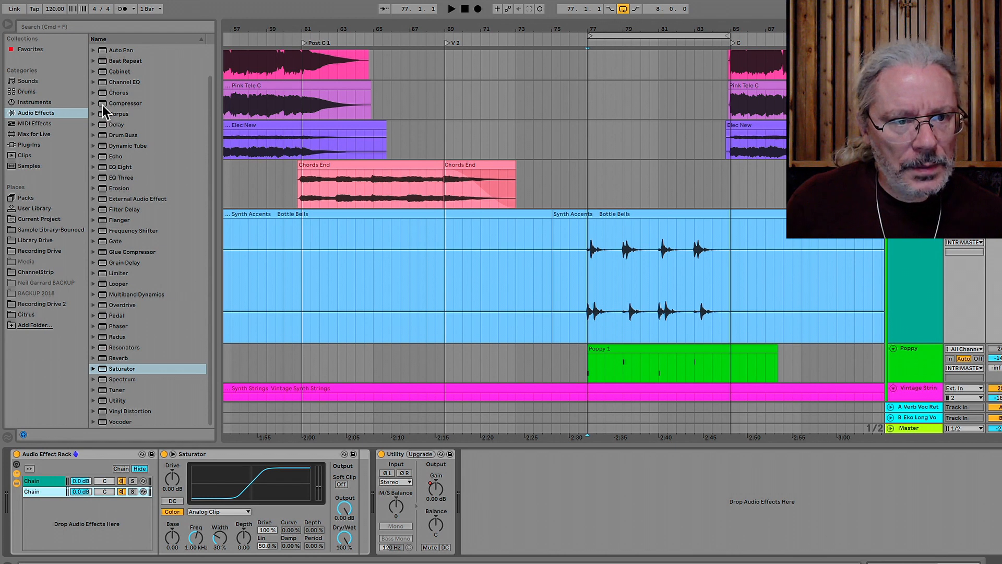
# - Add EQ Eight and a Compressor after Saturator in the second chain
pyautogui.click(102, 169)
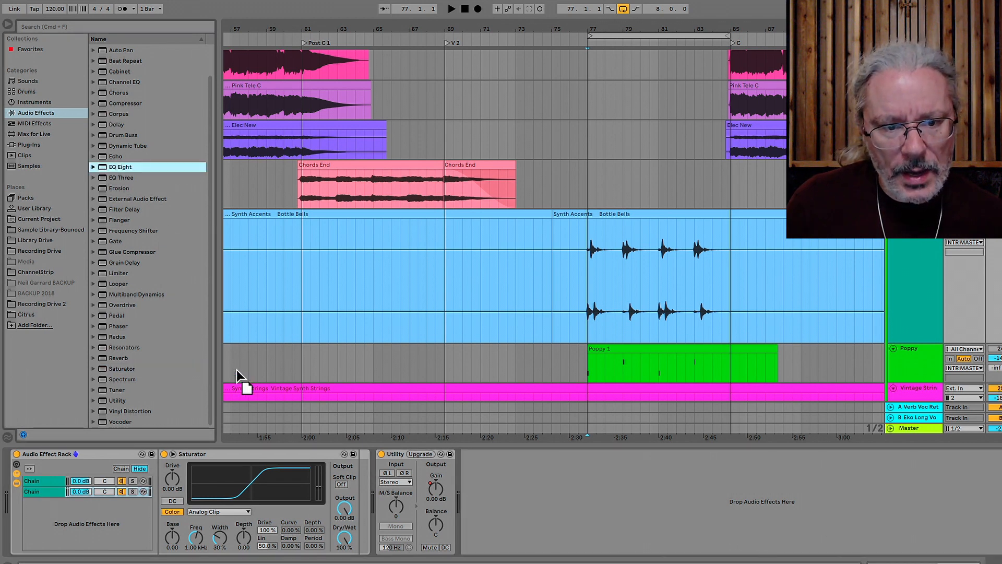
pyautogui.moveTo(236, 370); pyautogui.dragTo(324, 474)
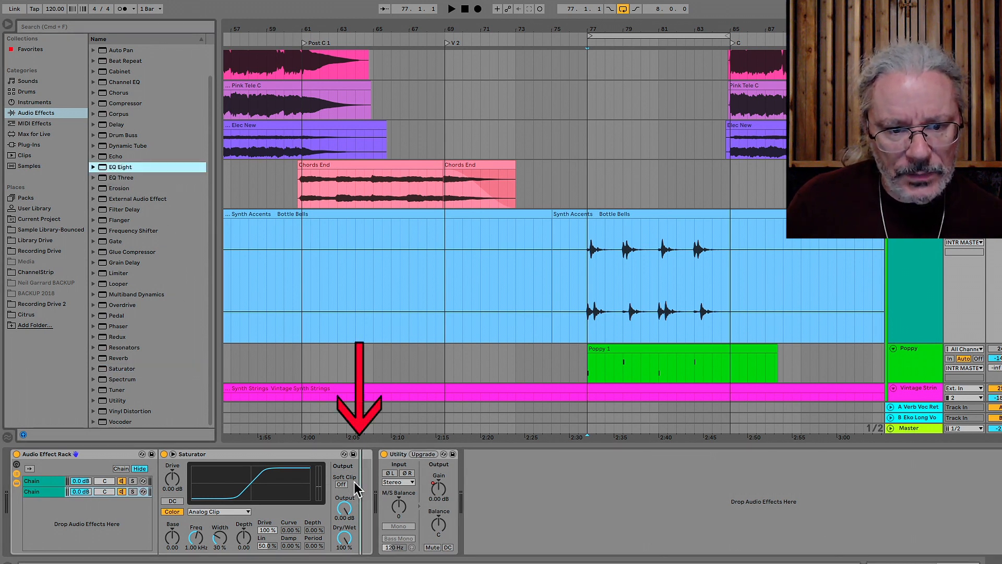
pyautogui.moveTo(354, 482); pyautogui.dragTo(355, 483)
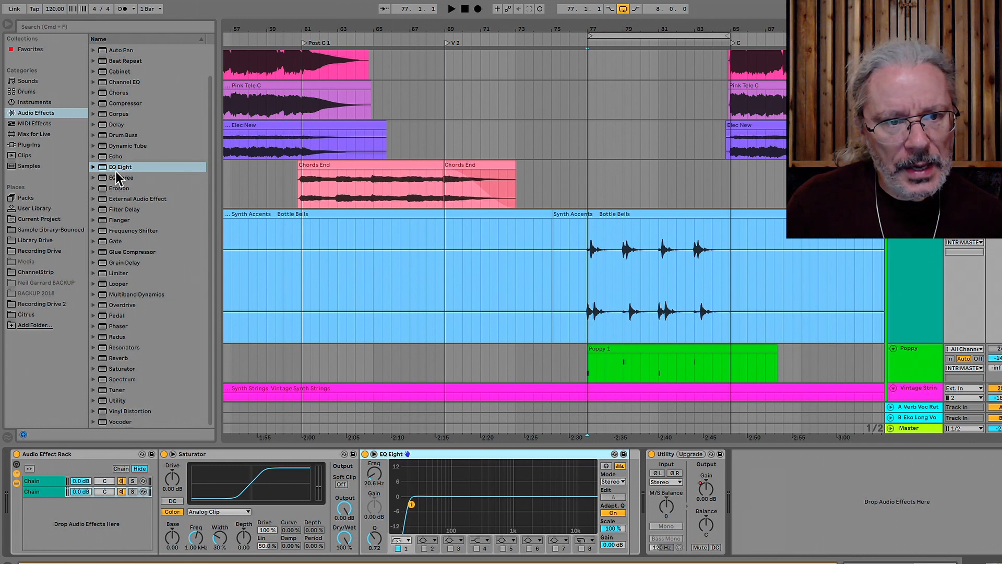
pyautogui.moveTo(126, 102)
pyautogui.mouseDown()
pyautogui.moveTo(320, 286)
pyautogui.moveTo(634, 501)
pyautogui.mouseUp()
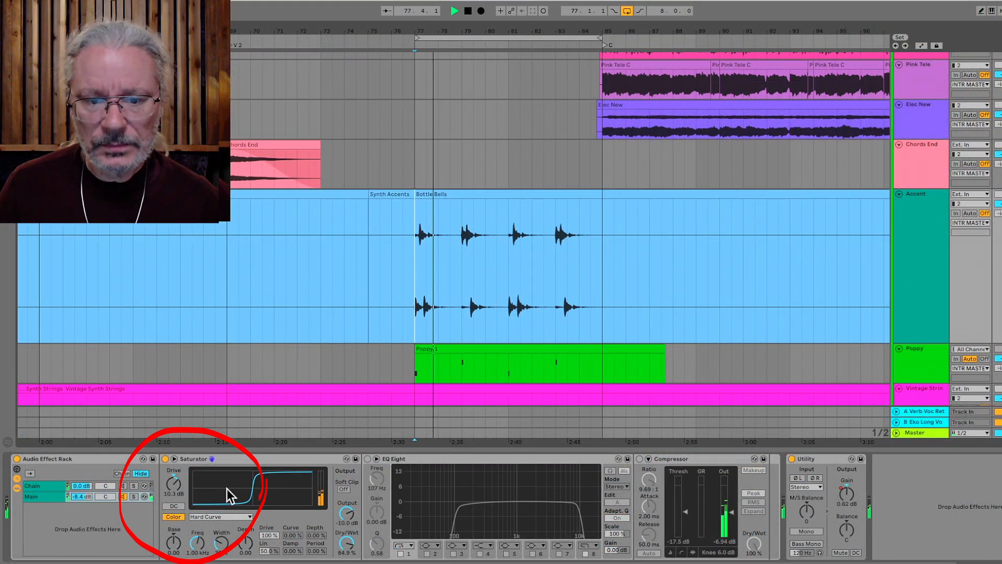
# - Compare the looped accents with Saturator off and on
pyautogui.click(166, 459)
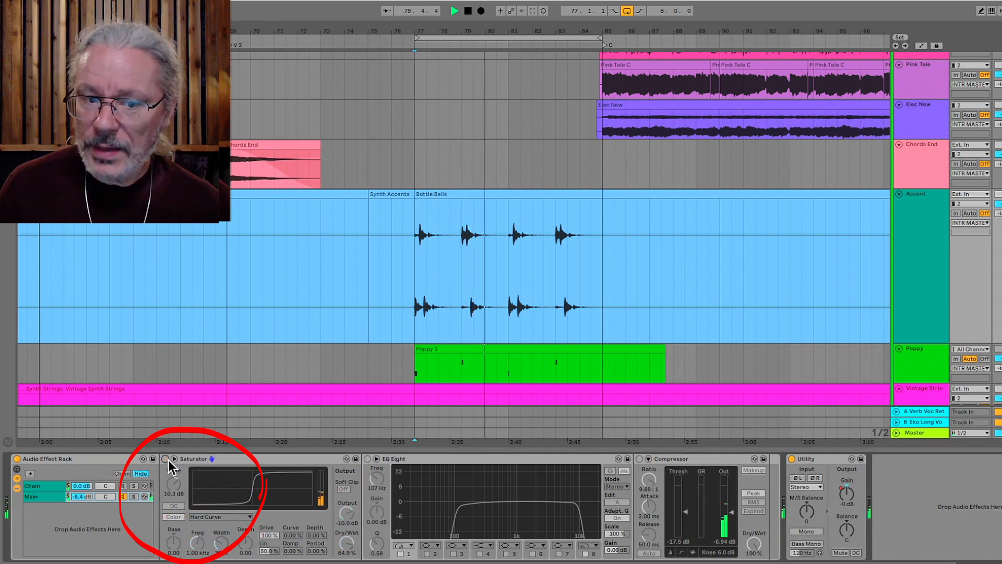
pyautogui.click(166, 459)
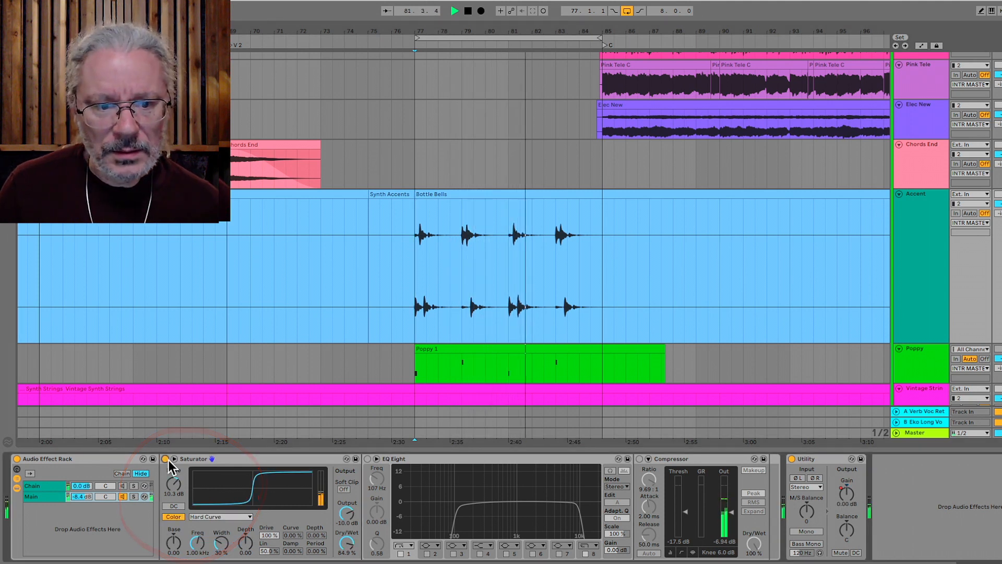
# - Enable the EQ Eight and the Compressor that follow Saturator in the chain
pyautogui.click(368, 459)
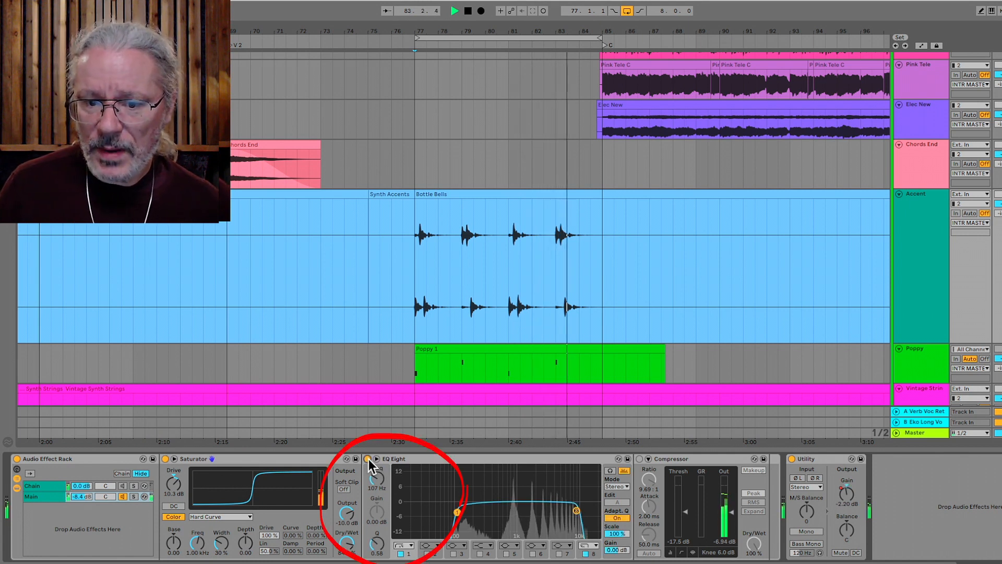
pyautogui.click(452, 462)
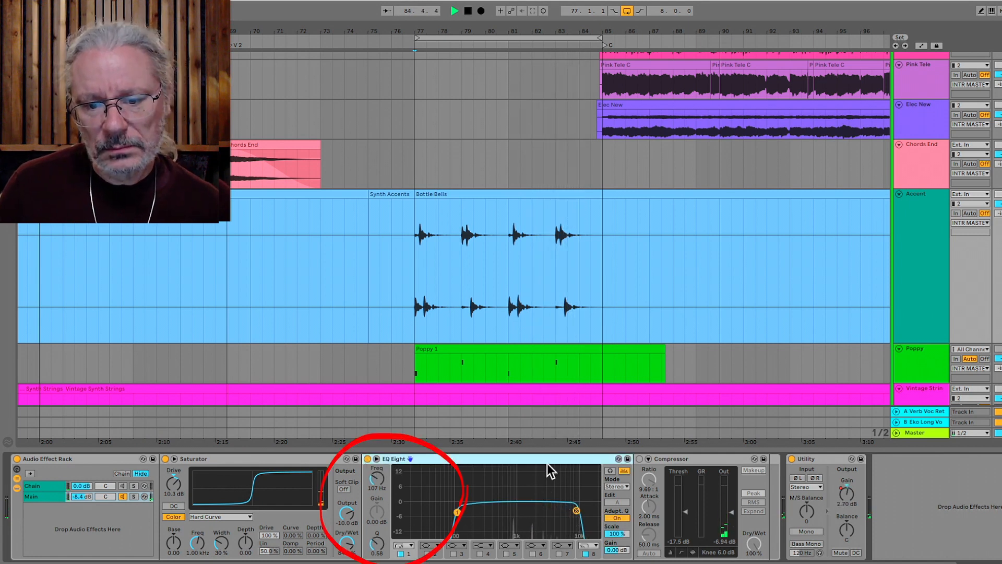
pyautogui.click(639, 460)
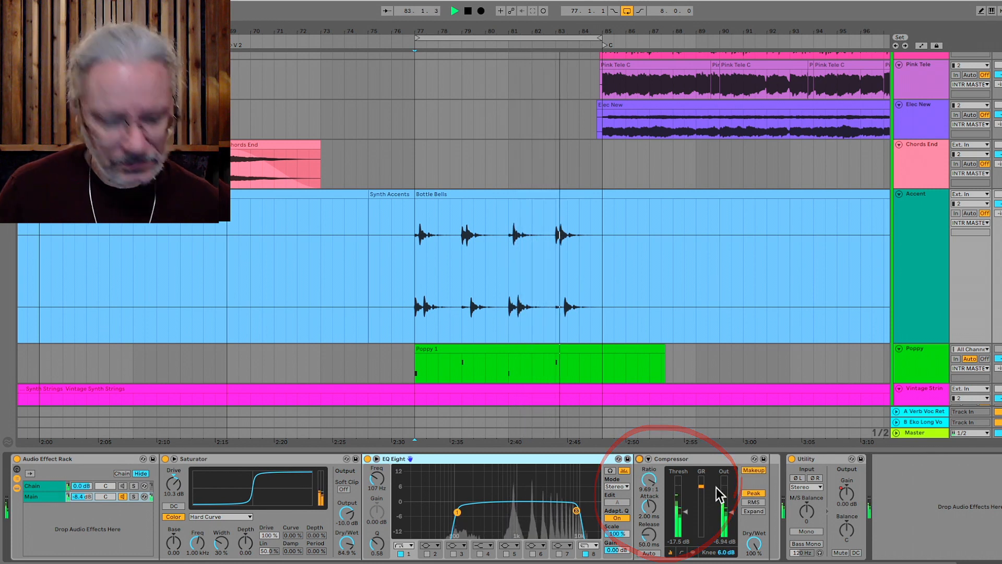
# - Show the arrangement automation, view the Accent track's Utility gain and track volume envelopes, hide the automation and stop playback
pyautogui.press('a')
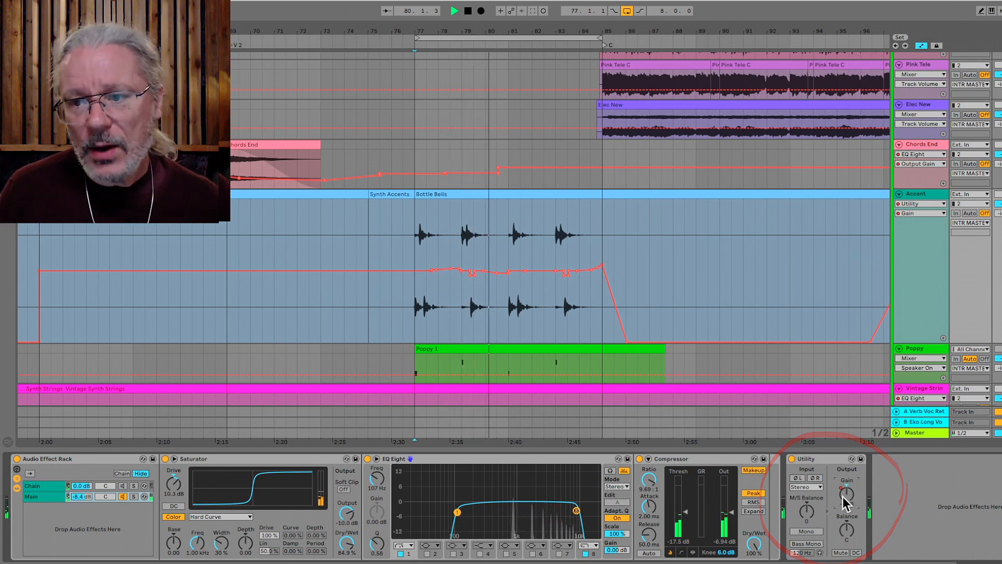
pyautogui.click(999, 203)
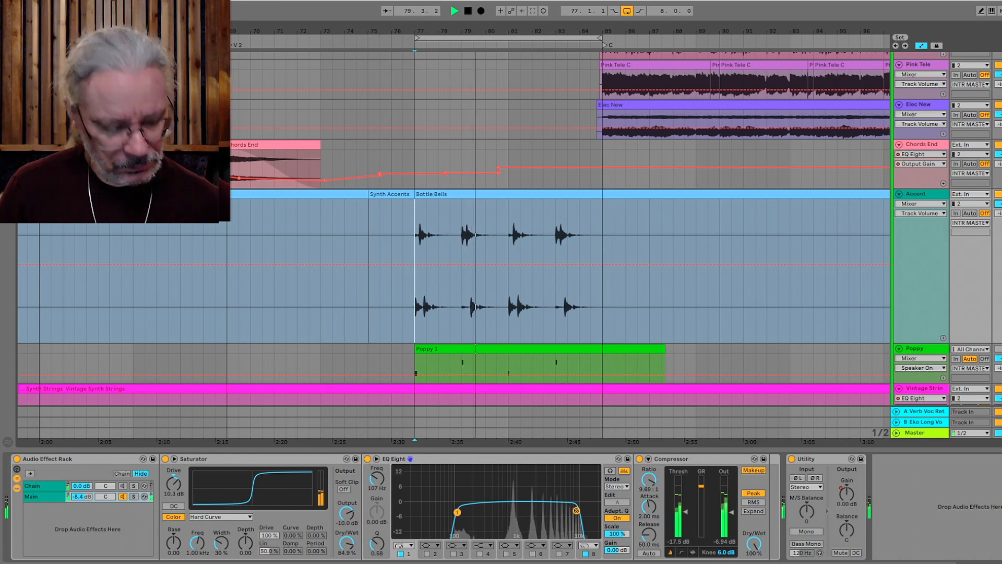
pyautogui.press('a')
pyautogui.press('space')
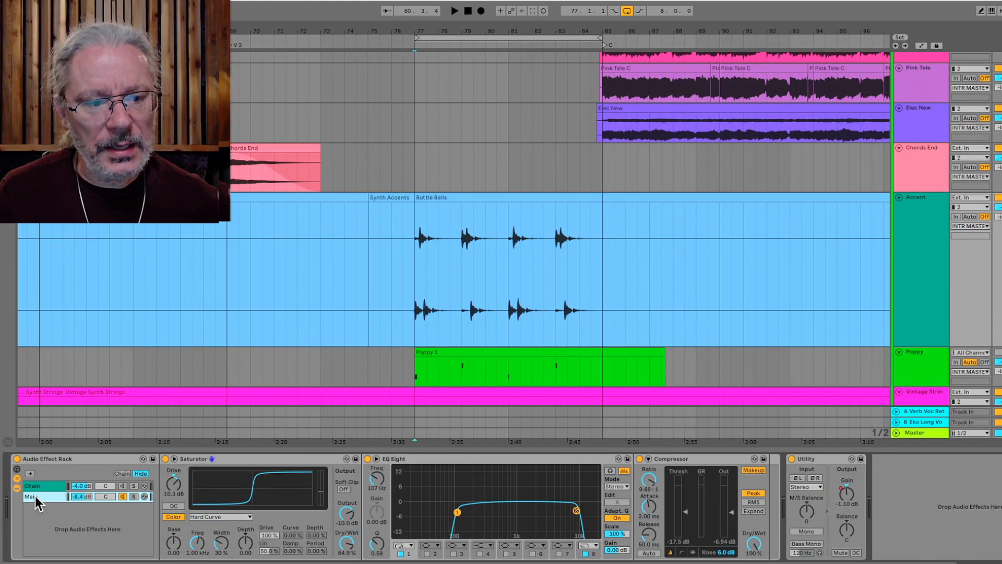
# - Duplicate the Main chain in the Audio Effect Rack and open the Valhalla Supermassive plug-in window in the copied chain
pyautogui.rightClick(36, 496)
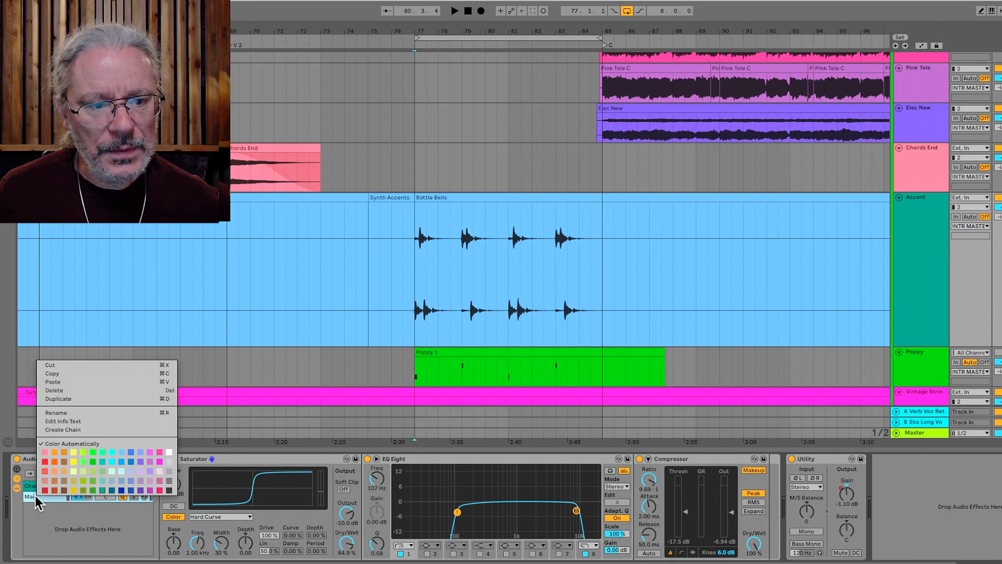
pyautogui.click(58, 398)
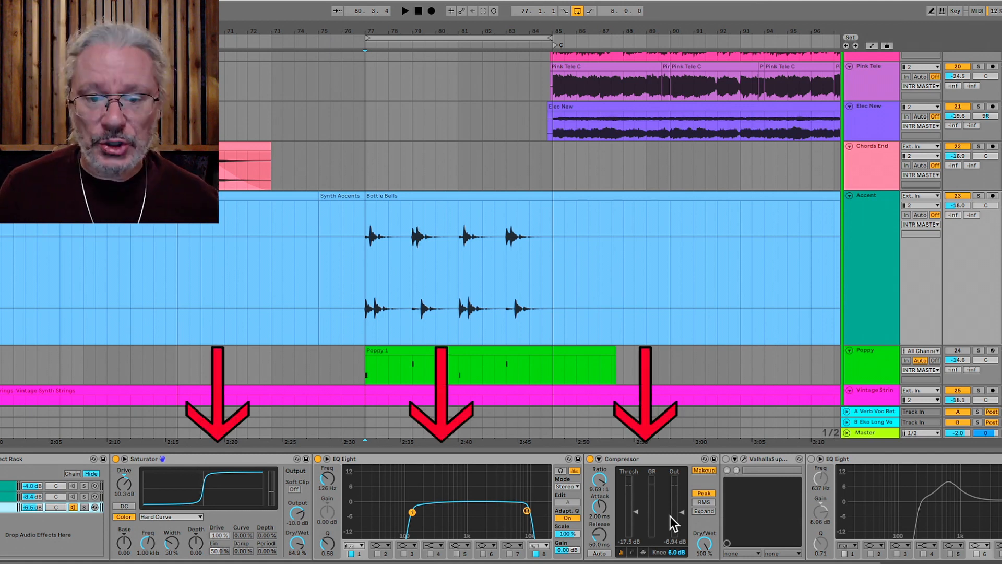
pyautogui.hscroll(2, 665, 506)
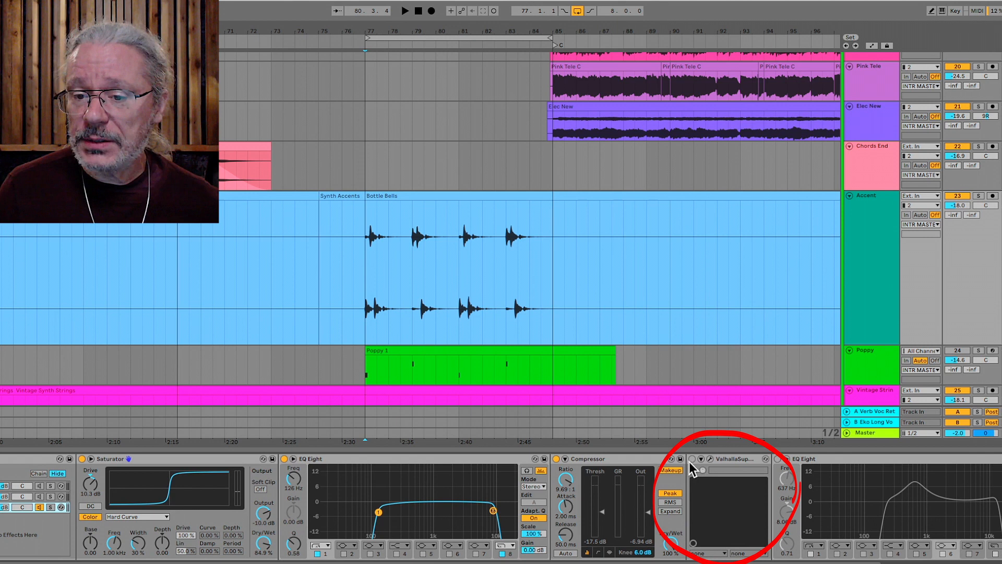
pyautogui.click(710, 459)
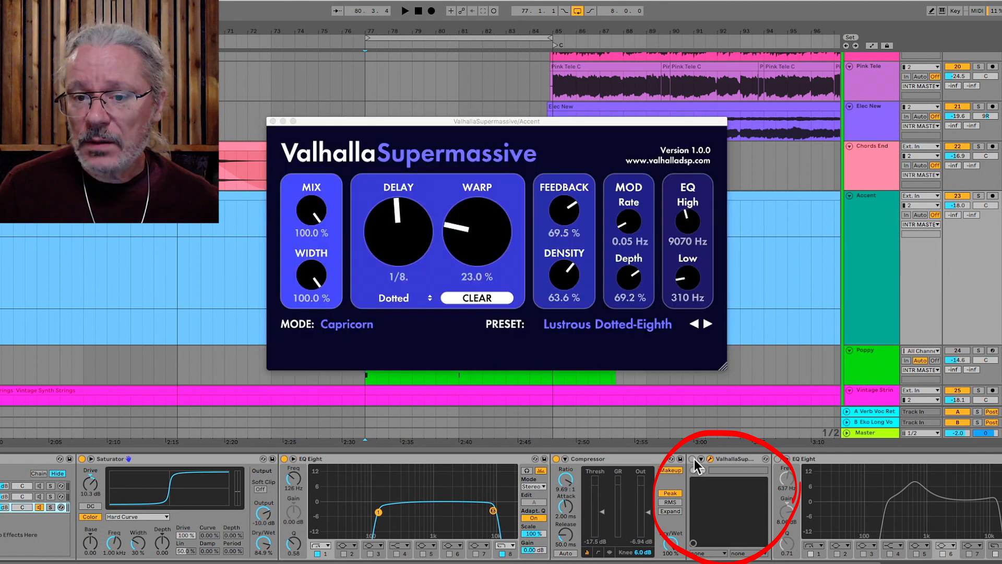
# - Solo the Accent track, audition the loop with Valhalla Supermassive on while viewing both Main chains, and close the plug-in window
pyautogui.click(980, 196)
pyautogui.press('space')
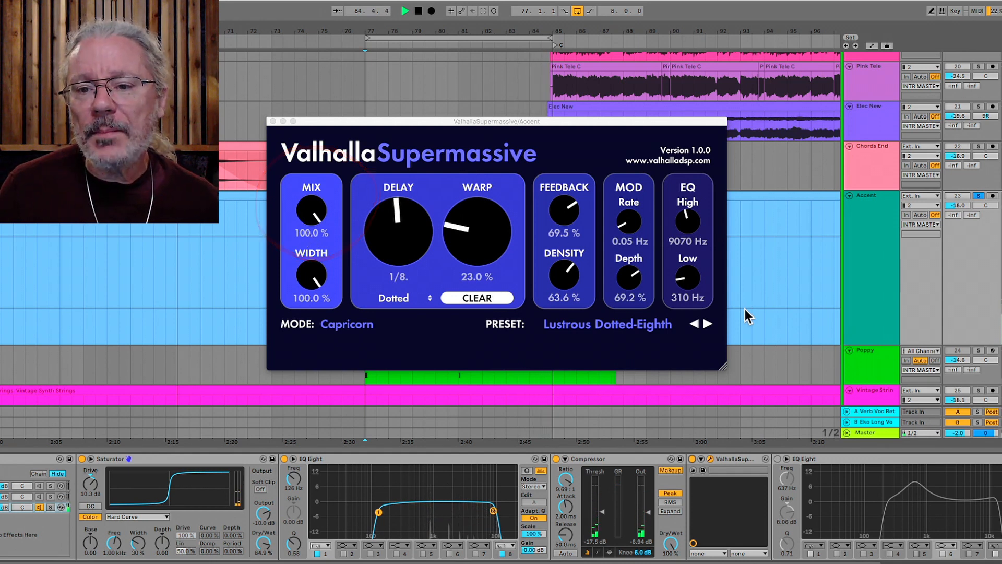
pyautogui.click(39, 496)
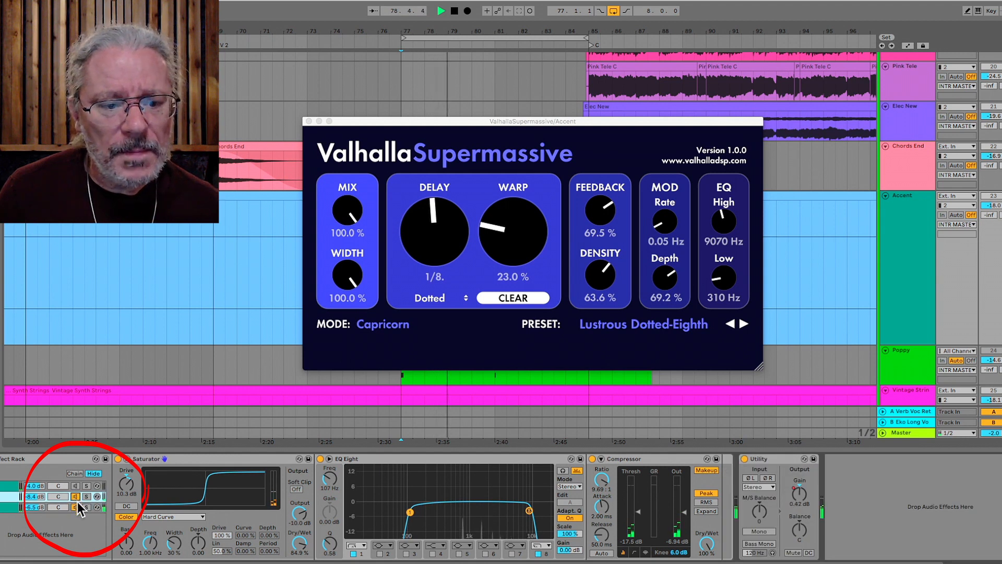
pyautogui.hscroll(-2, 79, 507)
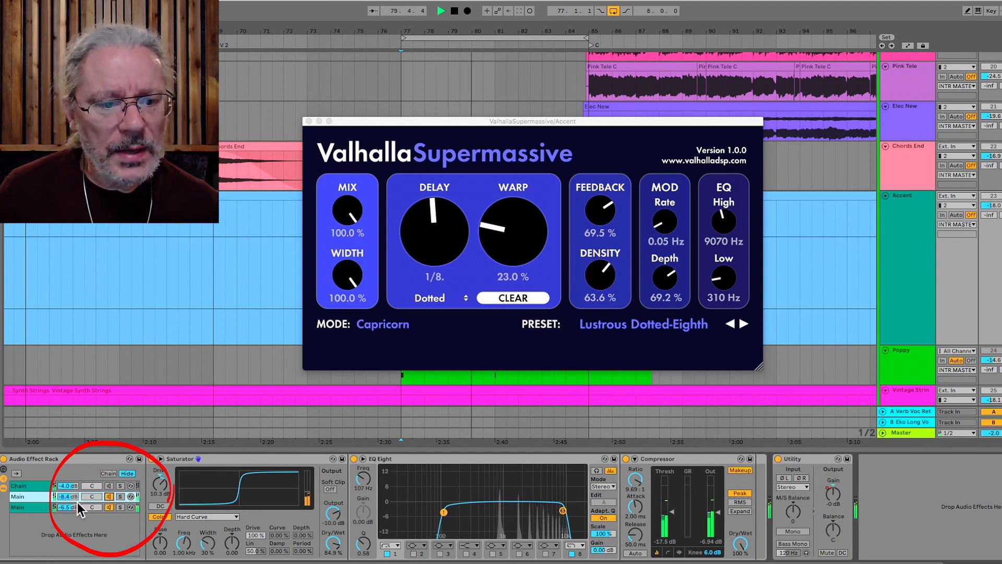
pyautogui.click(42, 508)
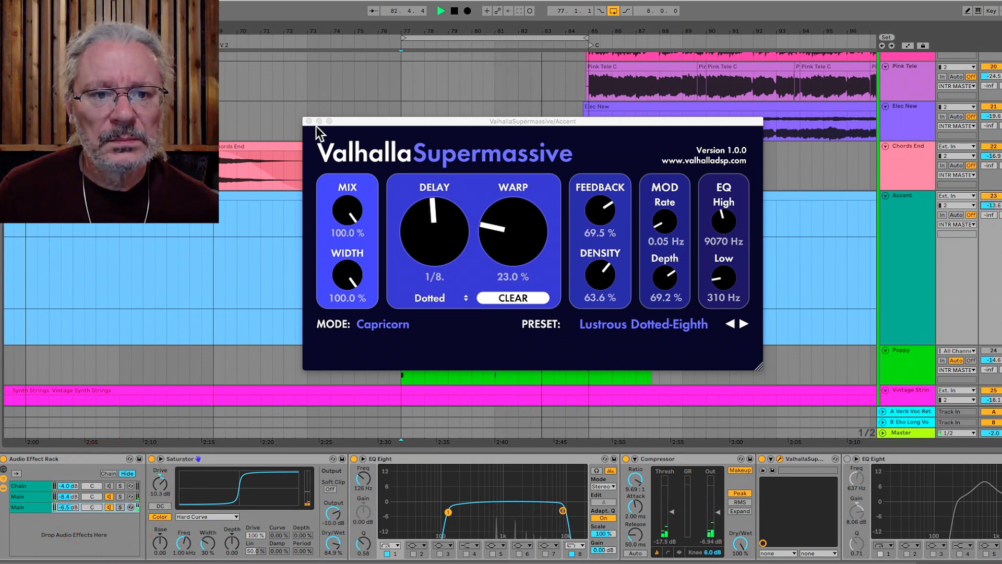
pyautogui.click(309, 122)
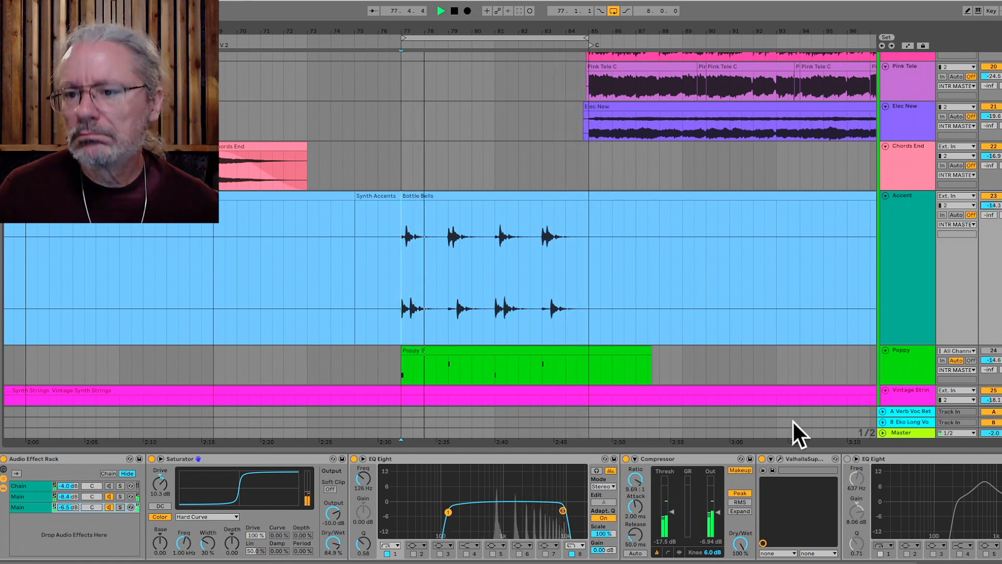
pyautogui.press('space')
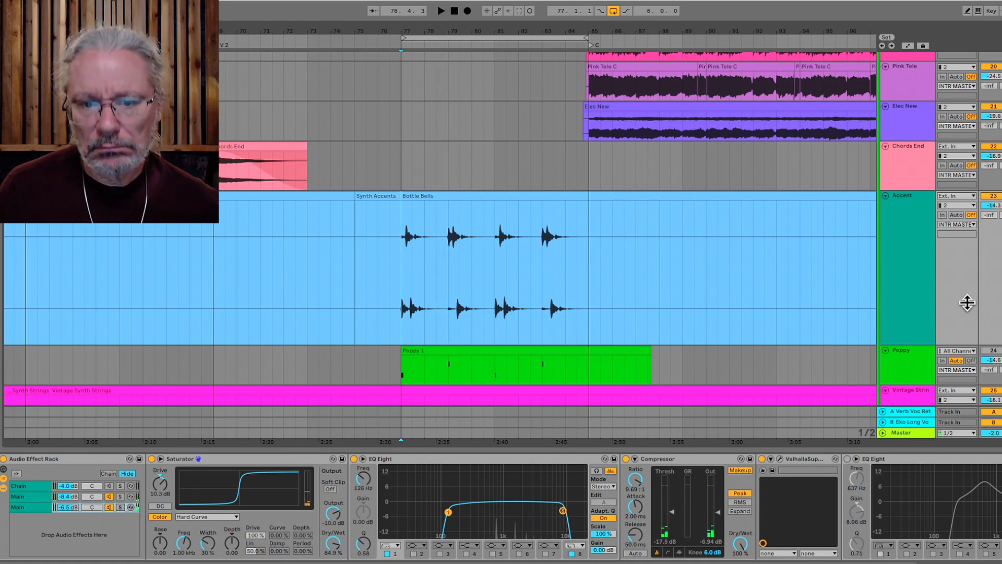
# - Enable the EQ Eight that follows Valhalla Supermassive in the third chain and audition the looped accents with it
pyautogui.moveTo(967, 303); pyautogui.dragTo(930, 303)
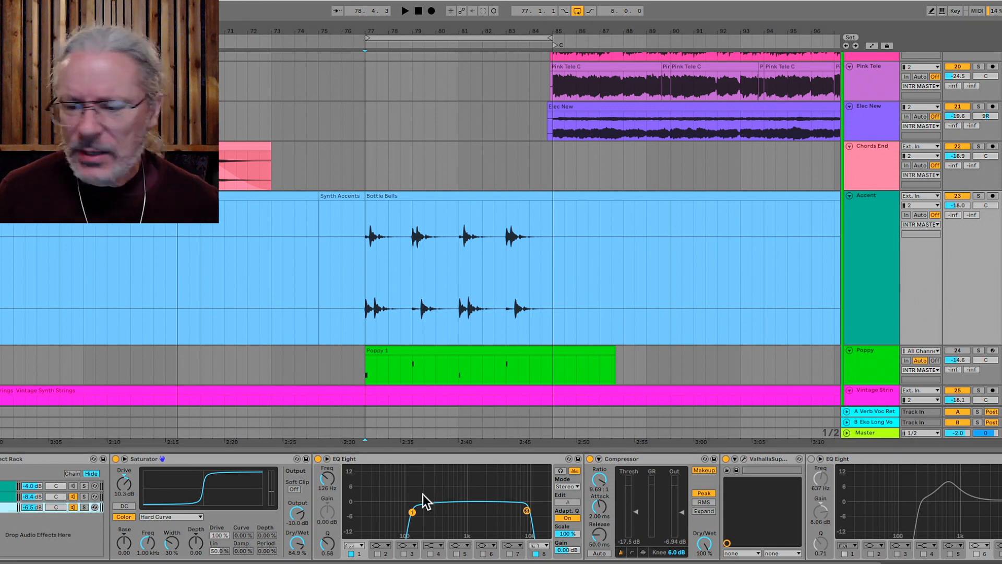
pyautogui.hscroll(5, 542, 506)
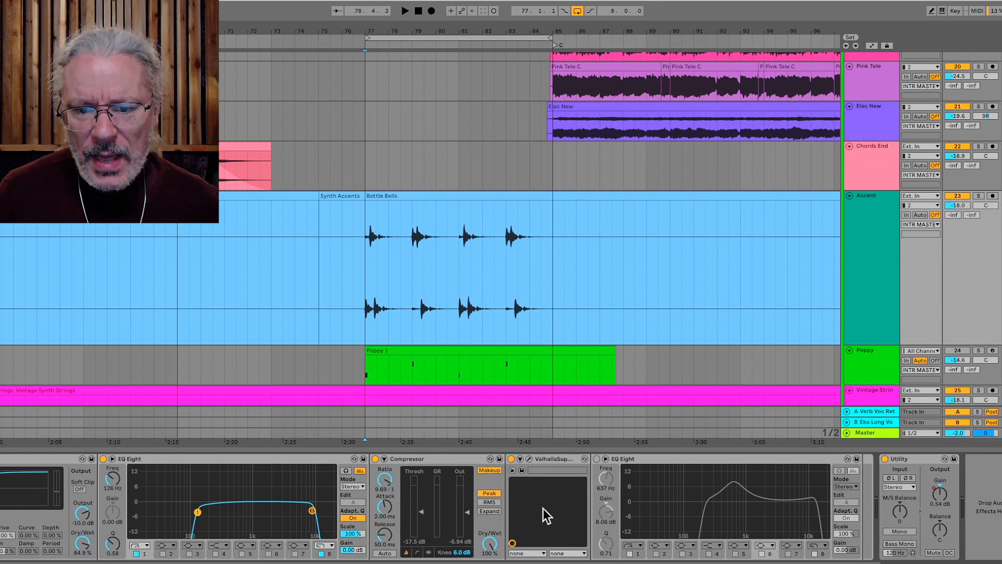
pyautogui.click(596, 459)
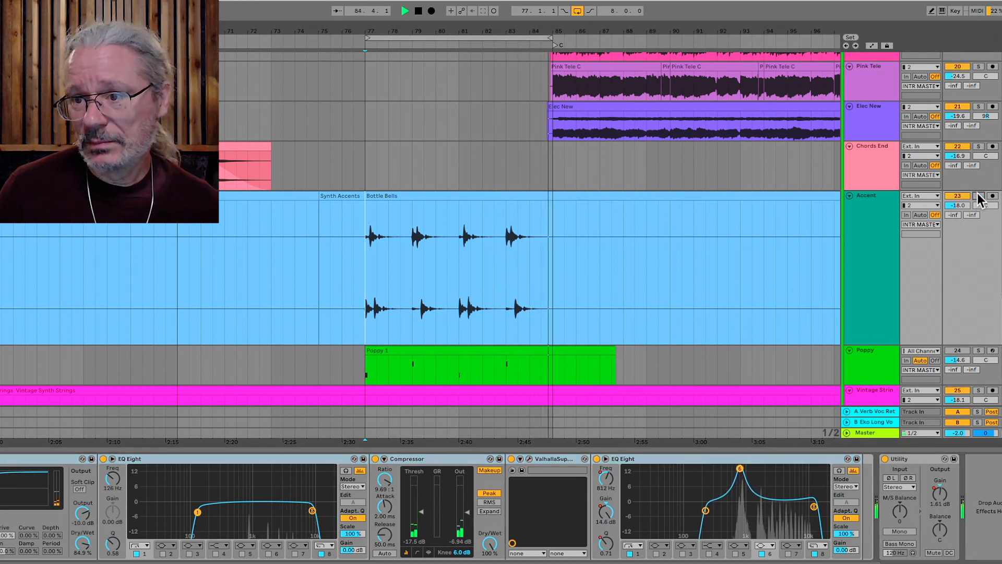
pyautogui.click(364, 324)
pyautogui.click(22, 507)
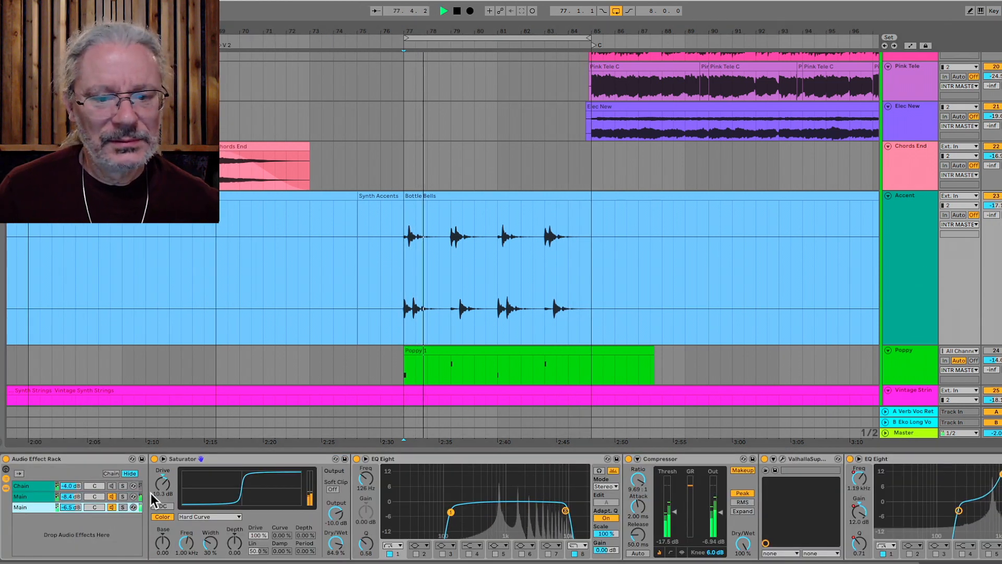
pyautogui.hscroll(3, 494, 489)
pyautogui.hscroll(3, 494, 490)
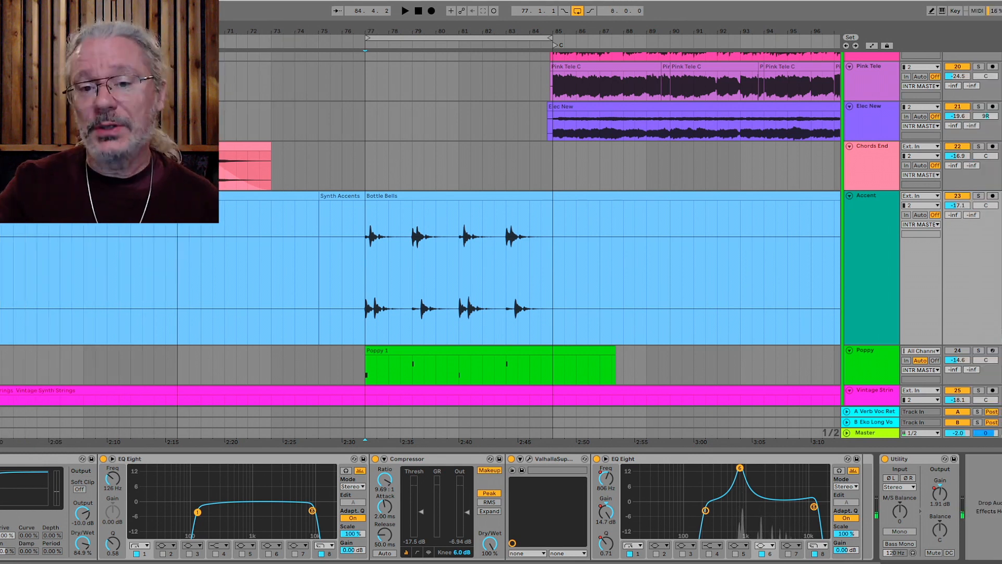
# - Insert a MIDI track below the Accent track and arm it for recording
pyautogui.click(882, 256)
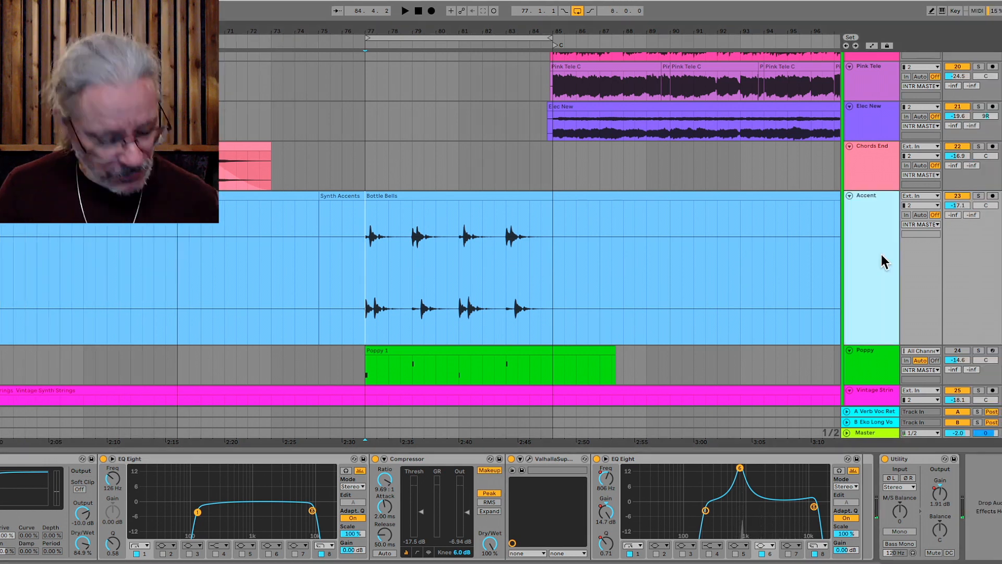
pyautogui.hotkey('ctrl', 'shift', 't')
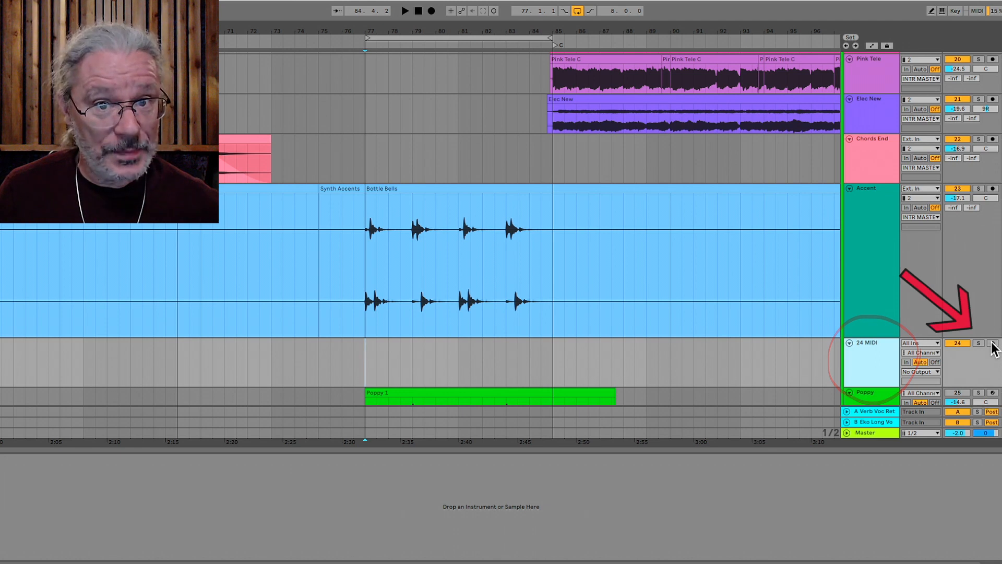
pyautogui.click(993, 343)
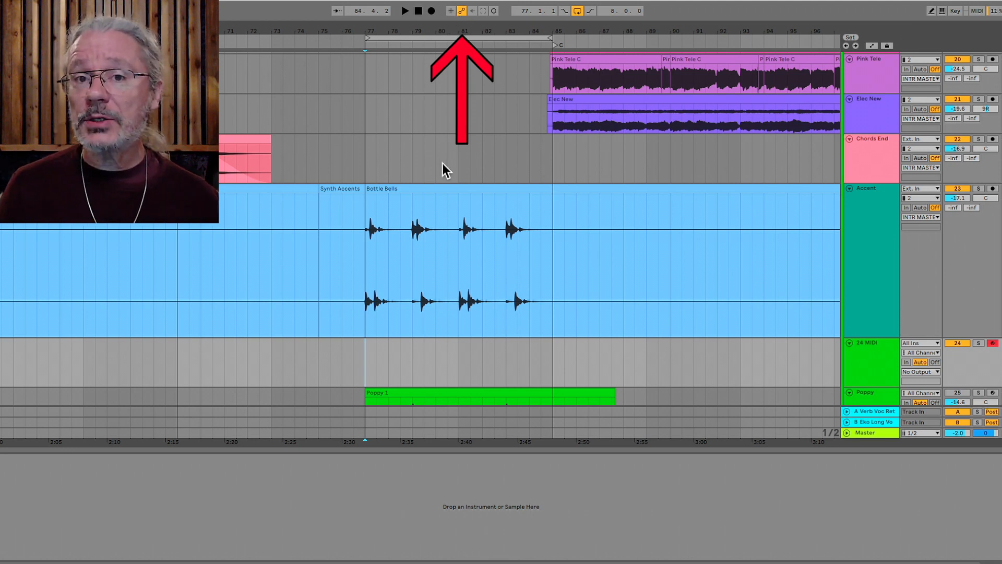
# - Record automation on the Accent track from bar 75 by moving band 6 of the last EQ Eight during playback
pyautogui.click(357, 270)
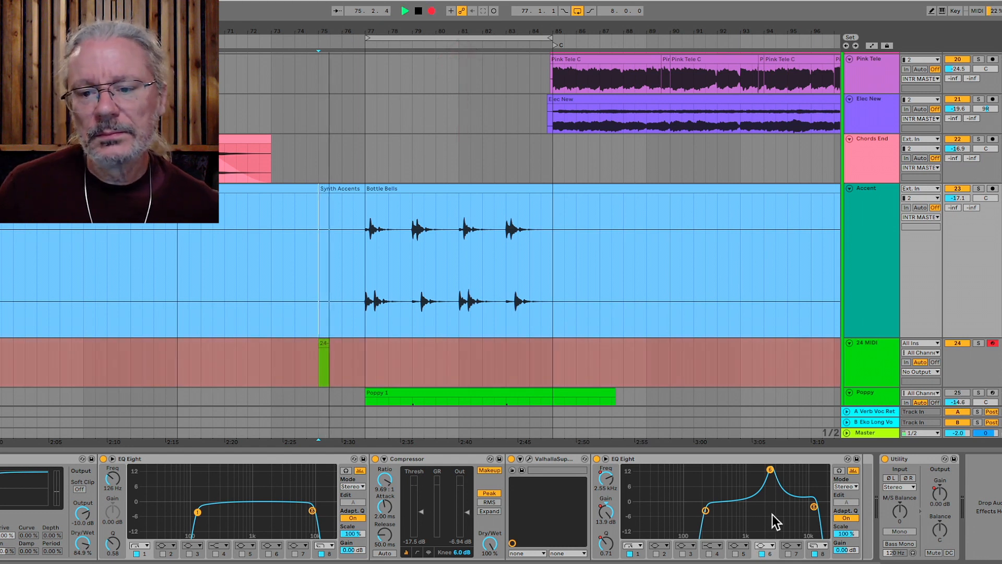
pyautogui.moveTo(771, 470)
pyautogui.mouseDown()
pyautogui.moveTo(734, 472)
pyautogui.moveTo(804, 467)
pyautogui.moveTo(729, 479)
pyautogui.moveTo(807, 470)
pyautogui.moveTo(768, 488)
pyautogui.moveTo(793, 480)
pyautogui.moveTo(770, 478)
pyautogui.mouseUp()
pyautogui.press('space')
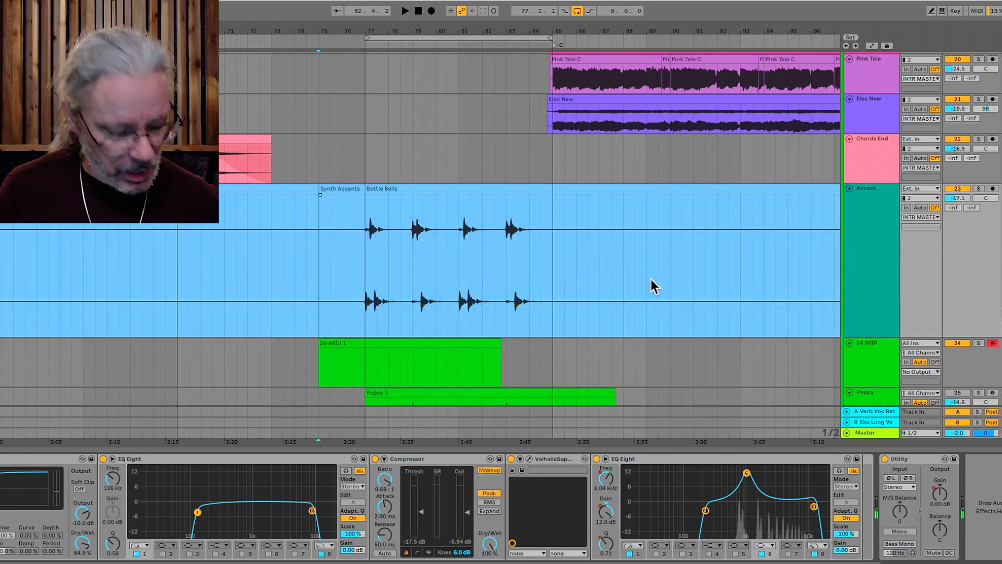
# - Show the automation and view the recorded band 6 frequency and gain envelopes of the last EQ Eight
pyautogui.press('a')
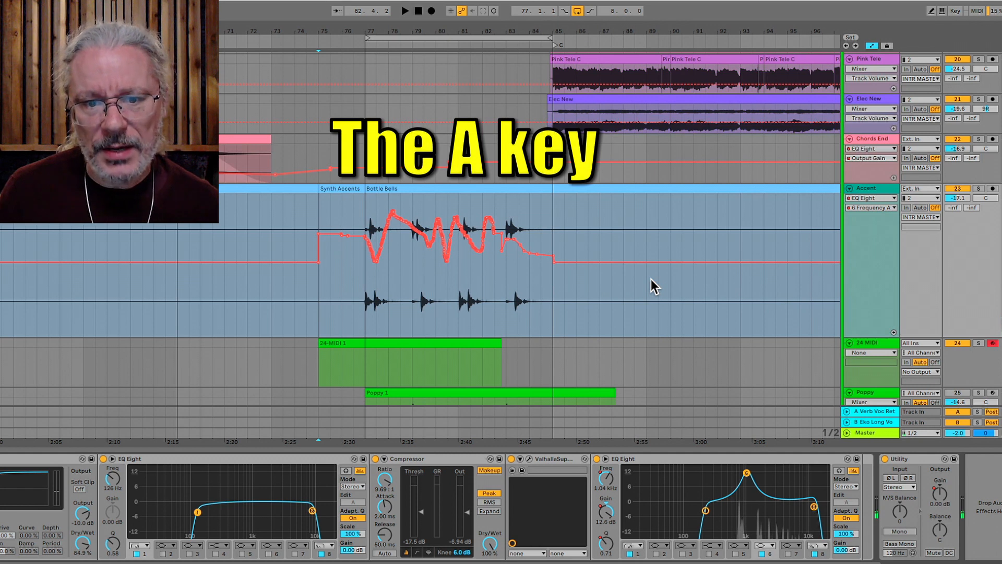
pyautogui.click(393, 299)
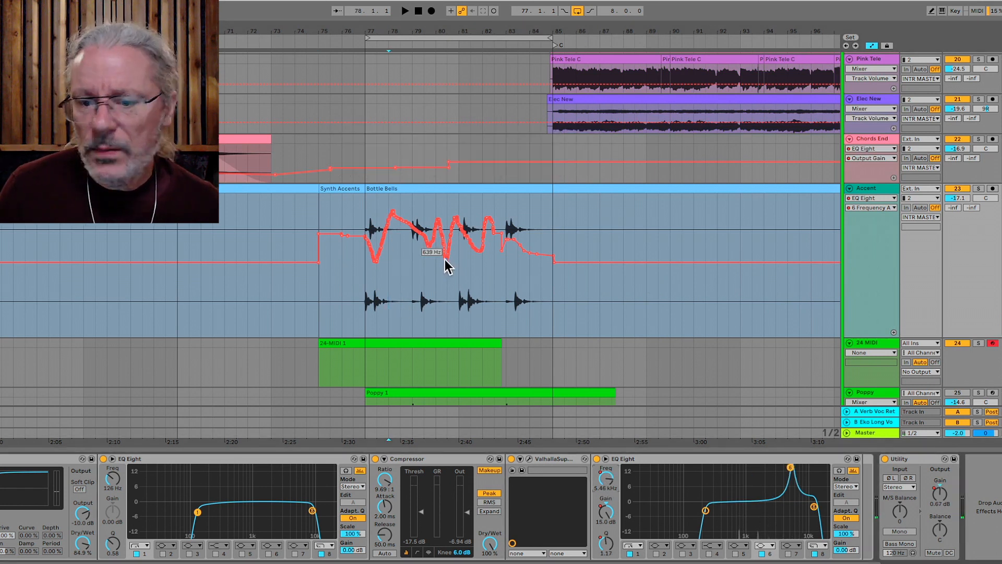
pyautogui.click(605, 513)
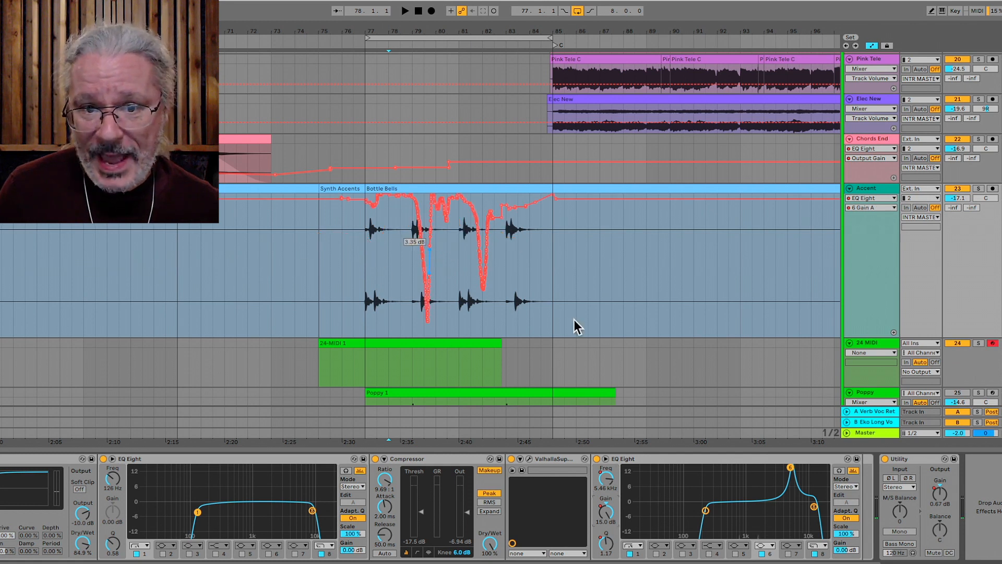
# - Override the band 6 automation by moving its node in the last EQ Eight, and re-enable the automation
pyautogui.moveTo(791, 469); pyautogui.dragTo(784, 495)
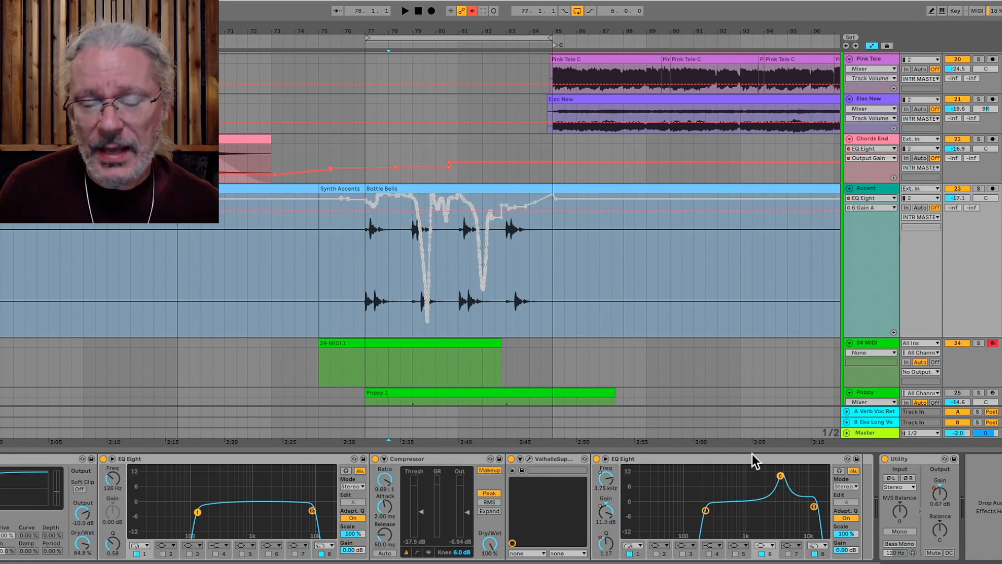
pyautogui.click(472, 11)
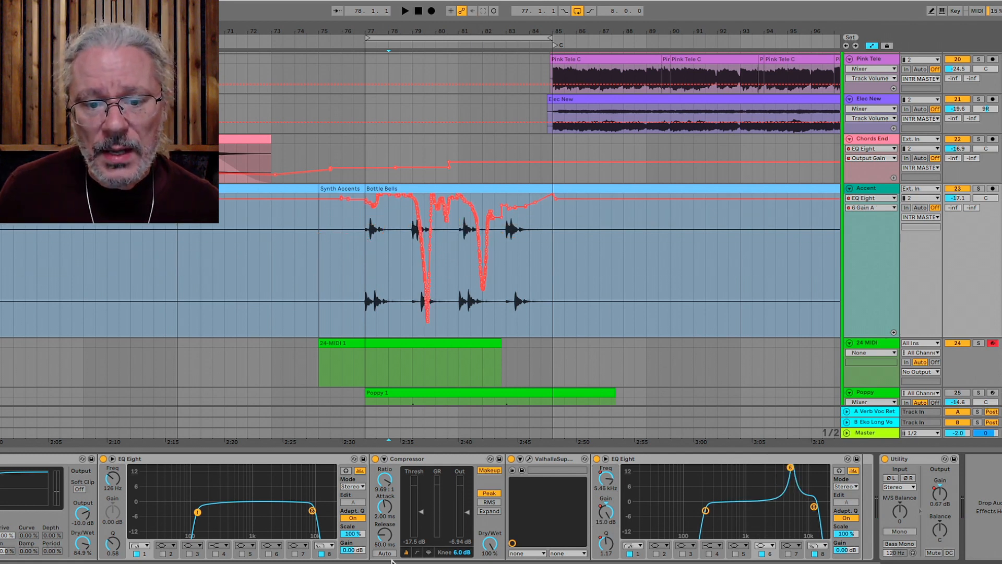
pyautogui.click(605, 544)
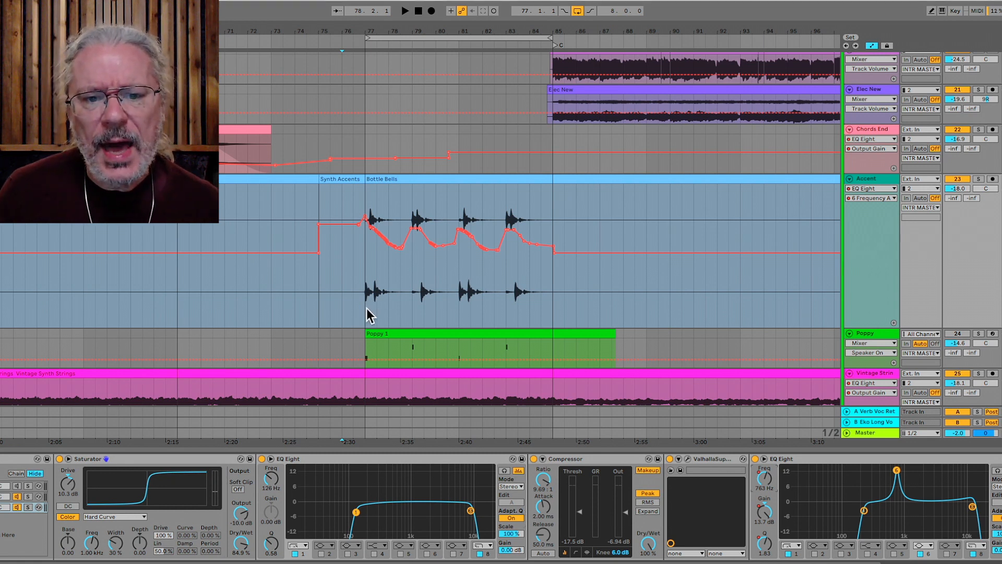
# - Copy the Accent track's band 6 frequency automation from bars 77 to 79 and paste it at bar 81
pyautogui.moveTo(412, 316); pyautogui.dragTo(370, 312)
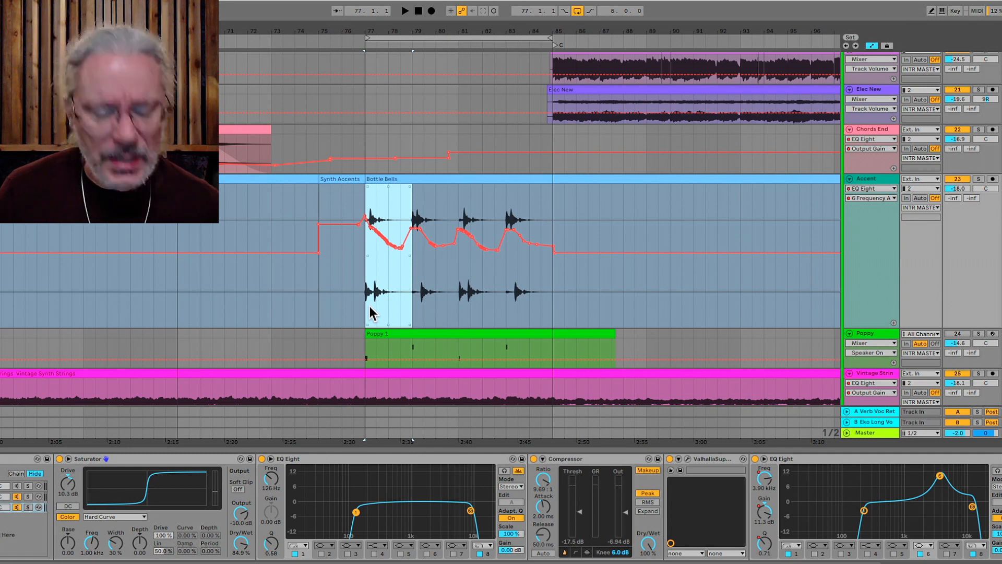
pyautogui.click(458, 308)
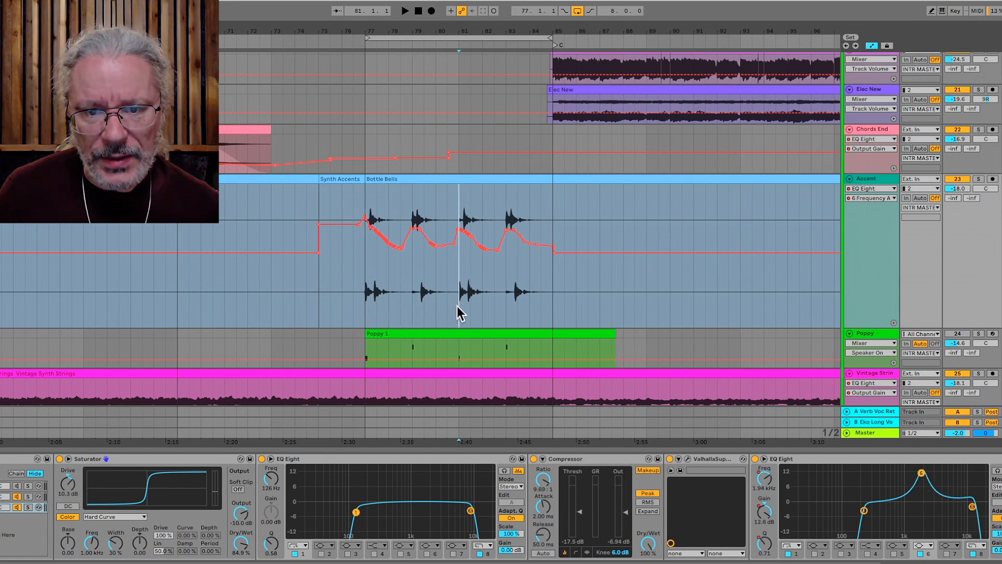
pyautogui.press('super+v')
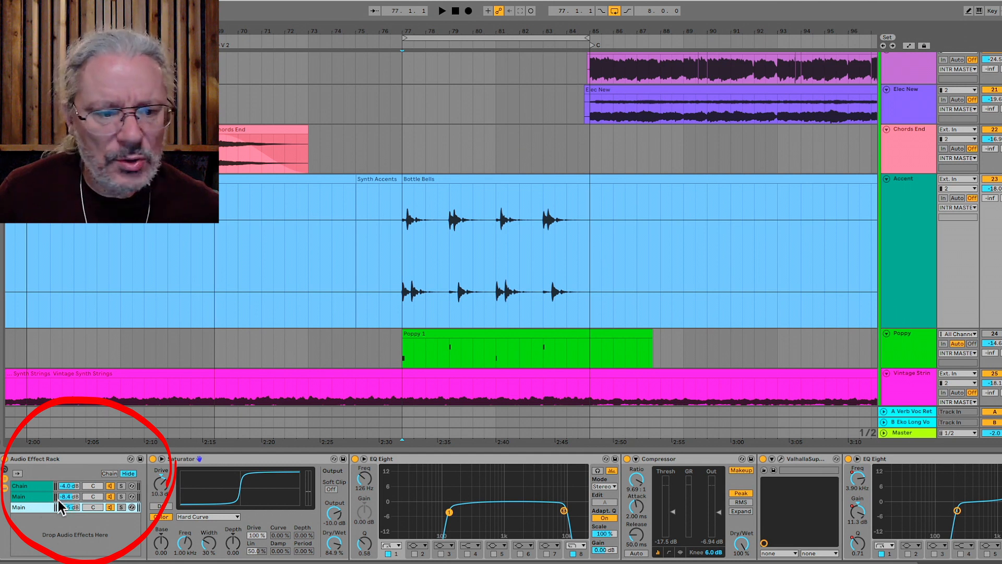
# - View the devices in the rack's second and third chains and play the accents from bar 77
pyautogui.click(33, 496)
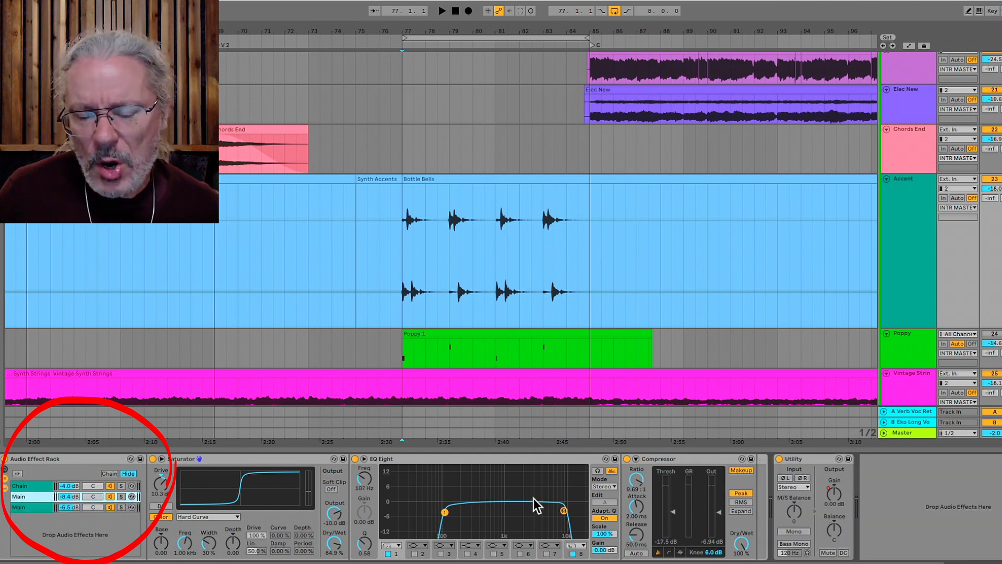
pyautogui.click(34, 508)
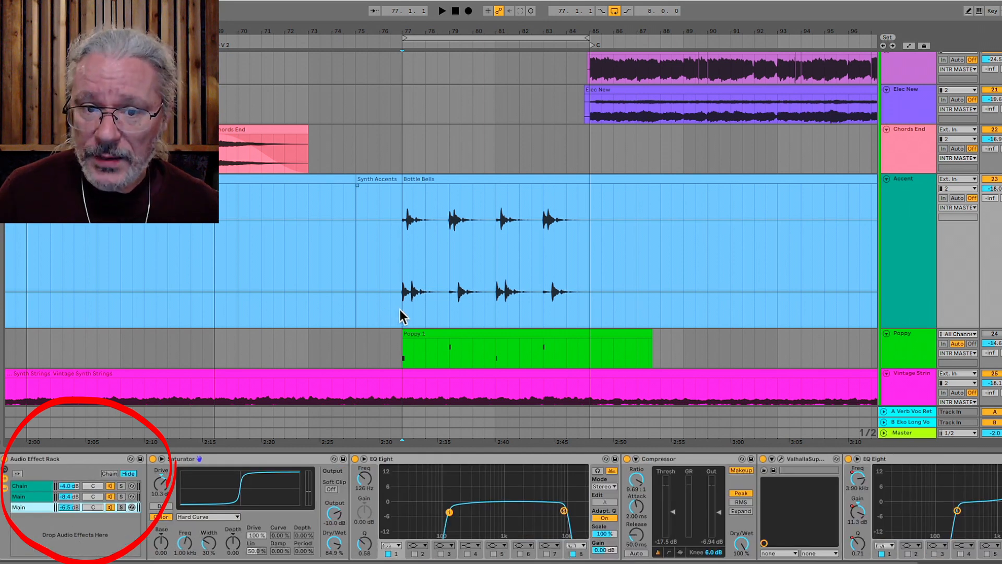
pyautogui.press('space')
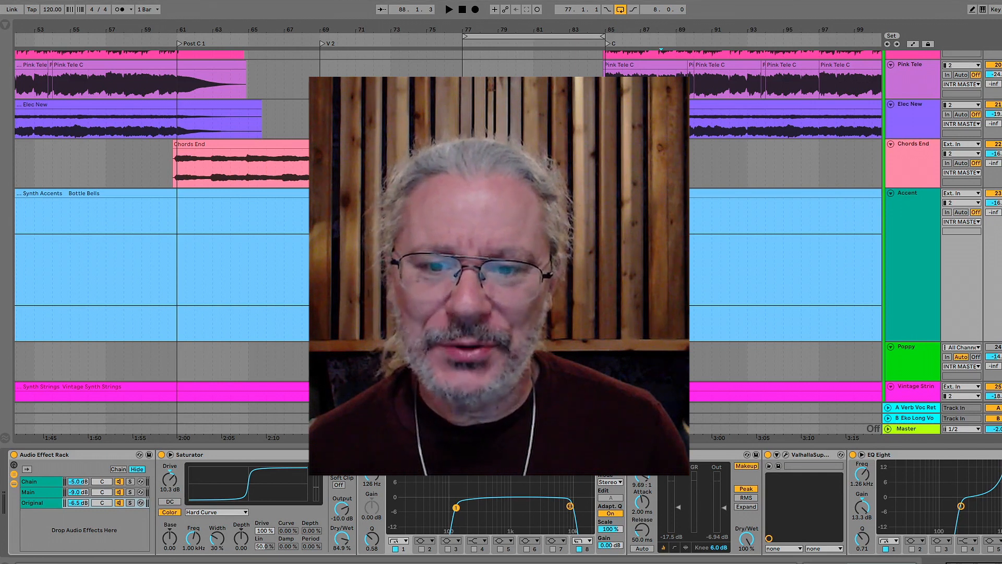
# - Add a Corpus effect from the Audio Effects library to the Accent track's rack as a new fourth chain
pyautogui.click(6, 26)
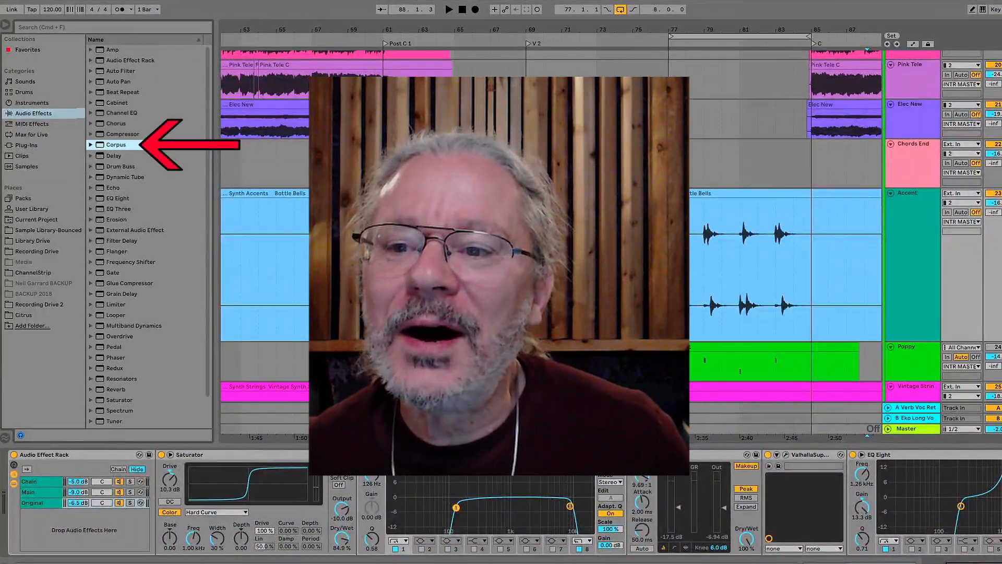
pyautogui.moveTo(116, 145)
pyautogui.mouseDown()
pyautogui.moveTo(89, 470)
pyautogui.moveTo(67, 544)
pyautogui.mouseUp()
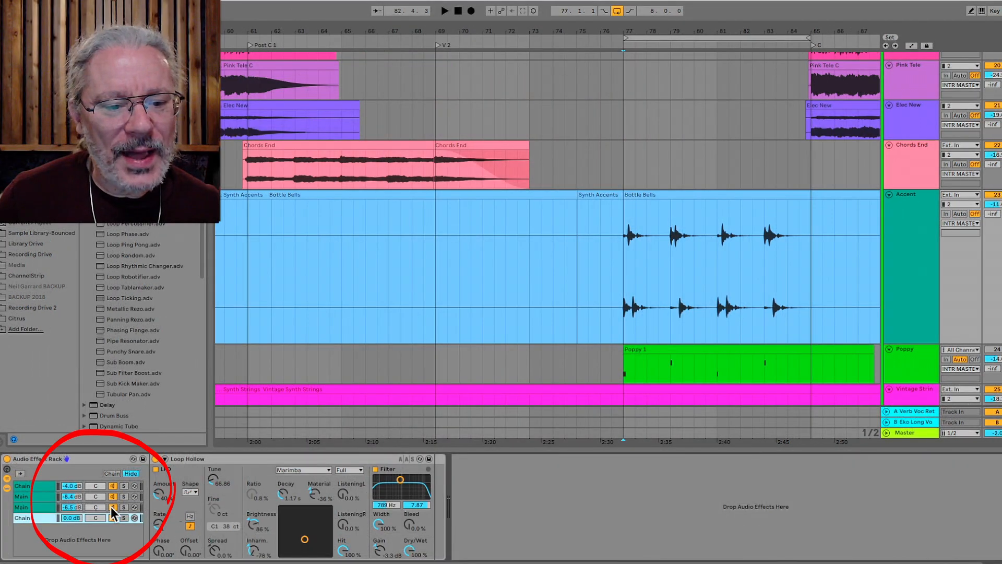
# - Deactivate the rack's first three chains, show the Loop Hollow chain and play the accents from bar 77
pyautogui.click(111, 506)
pyautogui.click(111, 497)
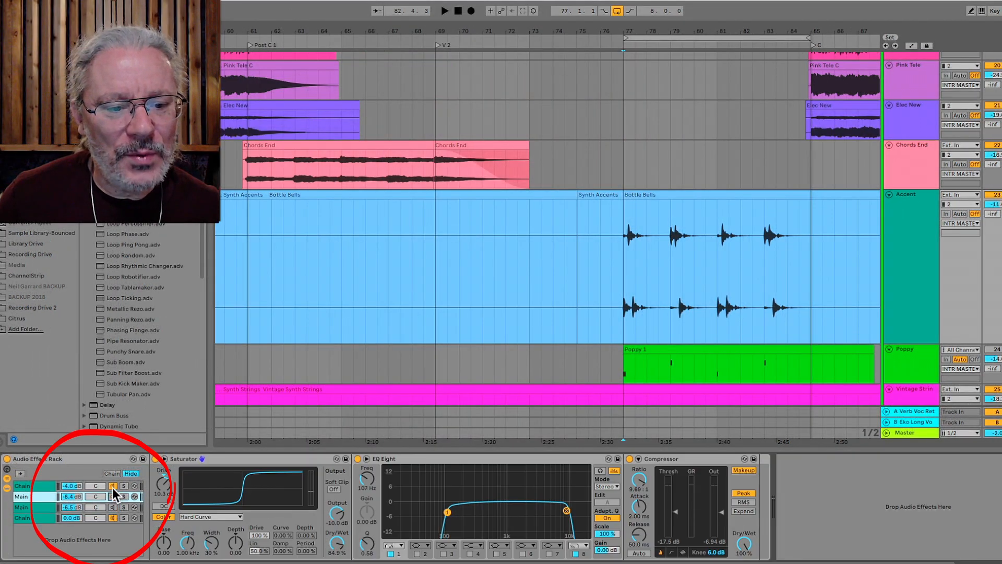
pyautogui.click(112, 487)
pyautogui.click(32, 518)
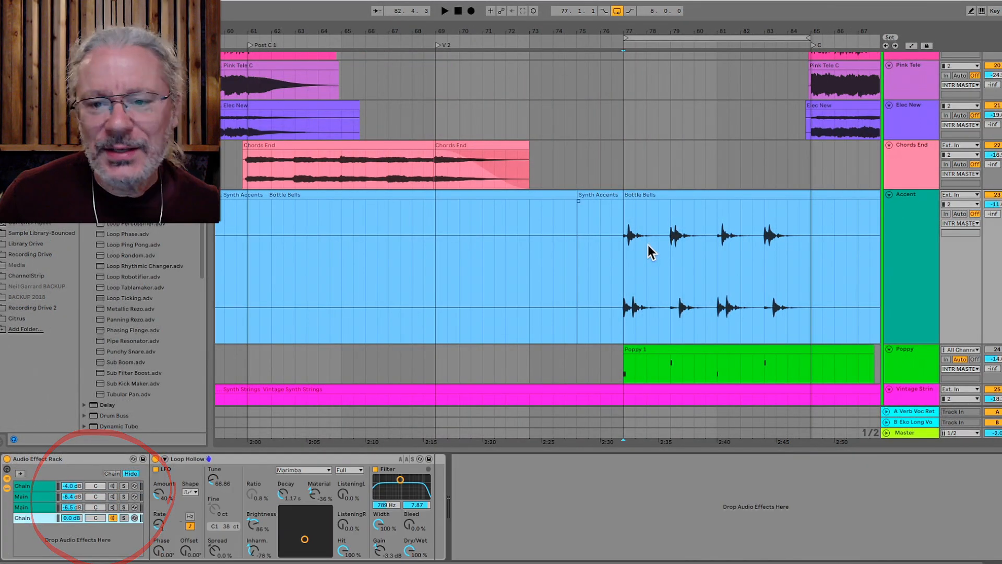
pyautogui.press('space')
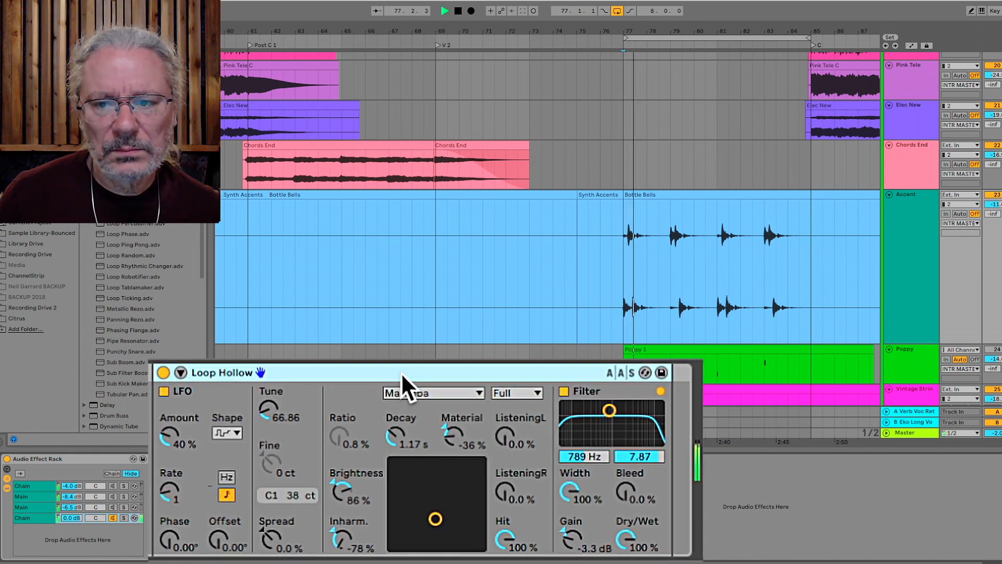
# - Set Loop Hollow's LFO shape to sine and its filter to 709 Hz with a bandwidth of 3.59
pyautogui.click(229, 432)
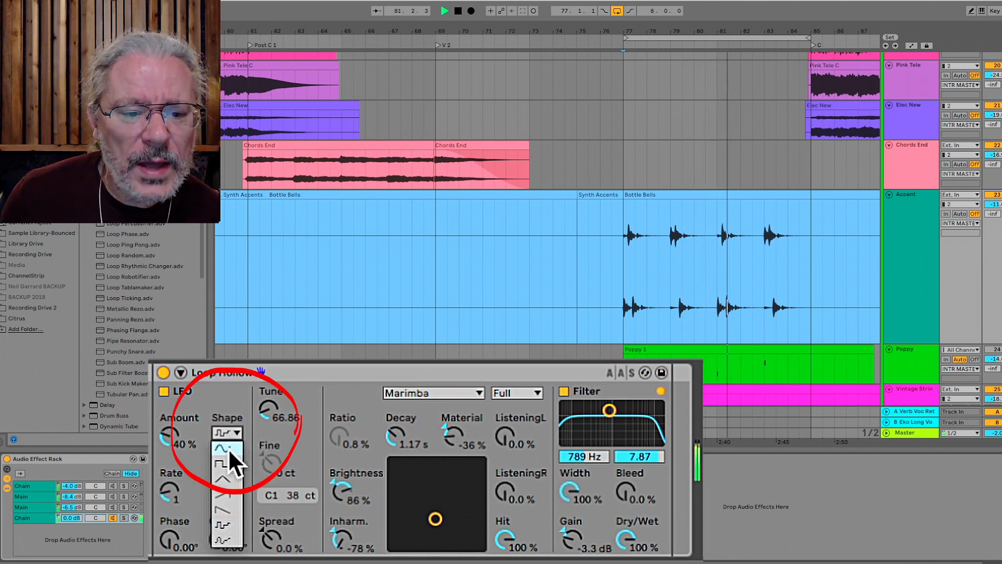
pyautogui.click(227, 448)
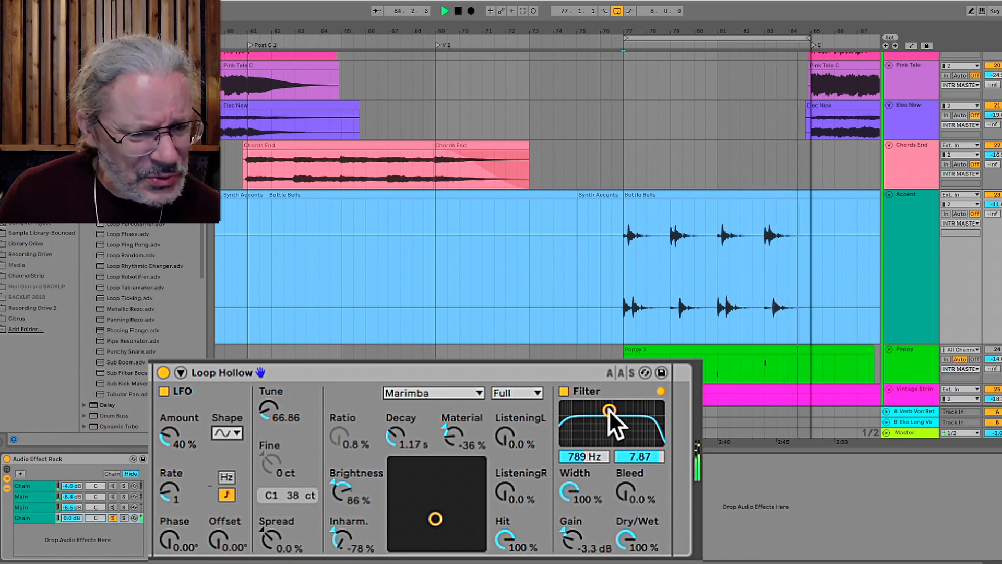
pyautogui.moveTo(609, 409); pyautogui.dragTo(607, 427)
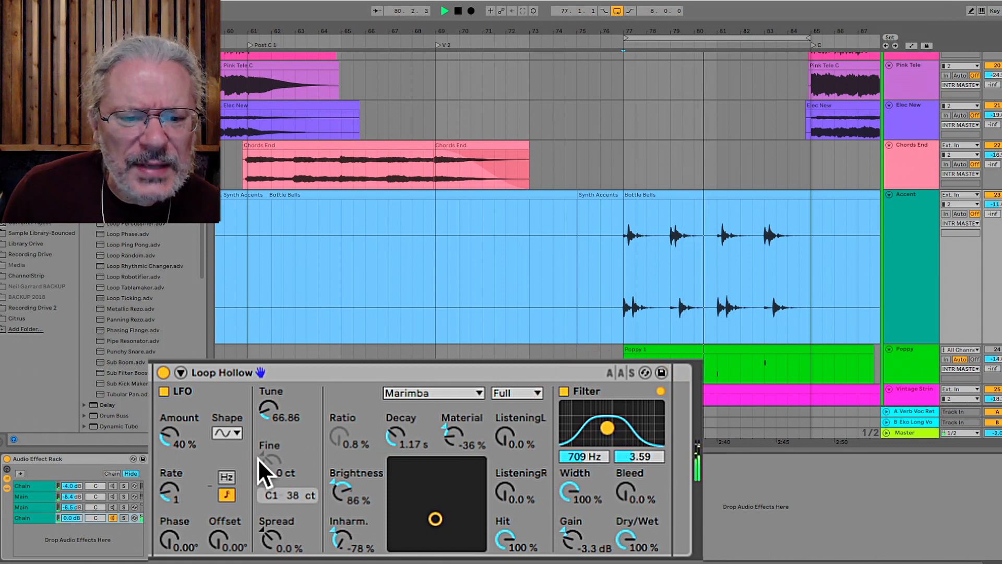
# - Tune the Loop Hollow resonator to 30.28, and set its decay to 742 ms and its material to -43%
pyautogui.click(268, 410)
pyautogui.moveTo(268, 410)
pyautogui.mouseDown()
pyautogui.moveTo(269, 422)
pyautogui.moveTo(269, 391)
pyautogui.moveTo(269, 419)
pyautogui.mouseUp()
pyautogui.moveTo(436, 518)
pyautogui.mouseDown()
pyautogui.moveTo(427, 479)
pyautogui.moveTo(415, 472)
pyautogui.moveTo(450, 474)
pyautogui.moveTo(463, 521)
pyautogui.moveTo(461, 497)
pyautogui.moveTo(424, 517)
pyautogui.mouseUp()
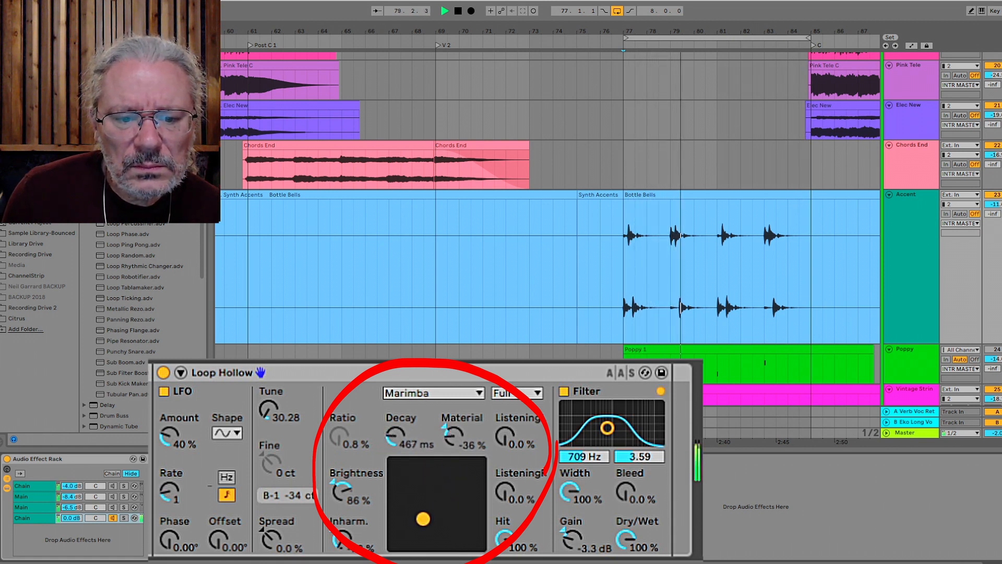
pyautogui.moveTo(426, 520); pyautogui.dragTo(429, 521)
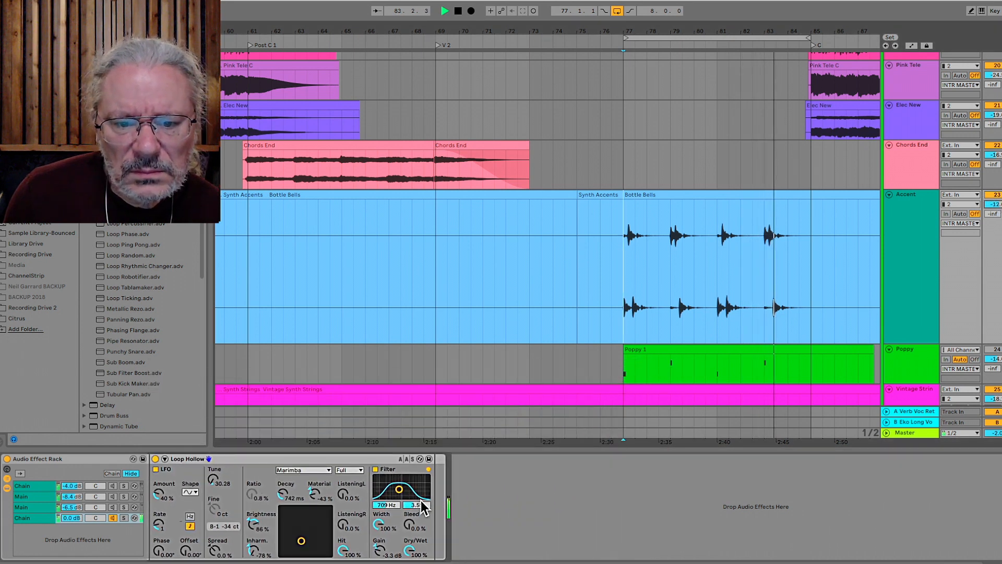
# - Copy the ValhallaSupermassive from the rack's third chain and paste it after Loop Hollow in the fourth chain
pyautogui.click(43, 507)
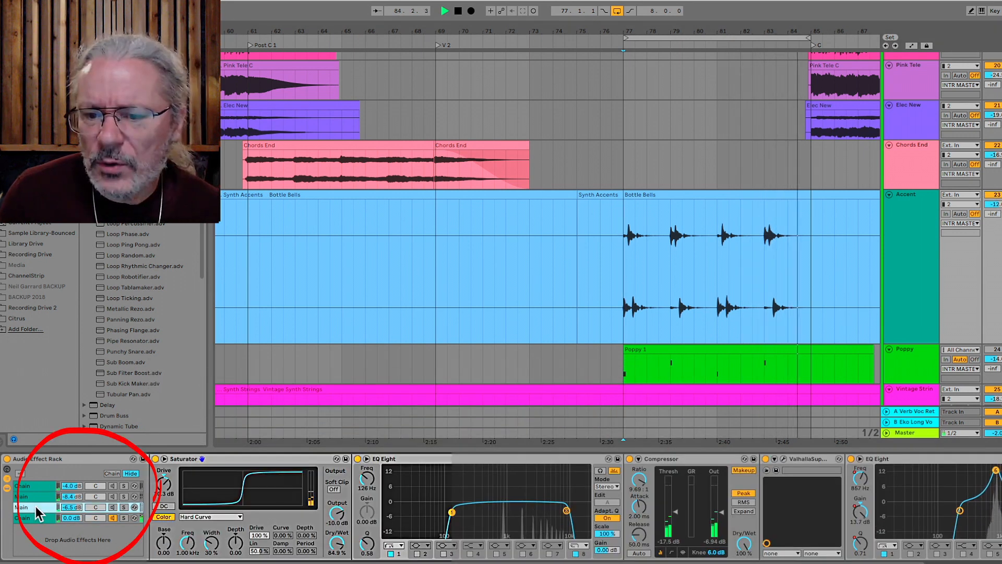
pyautogui.rightClick(799, 458)
pyautogui.click(815, 337)
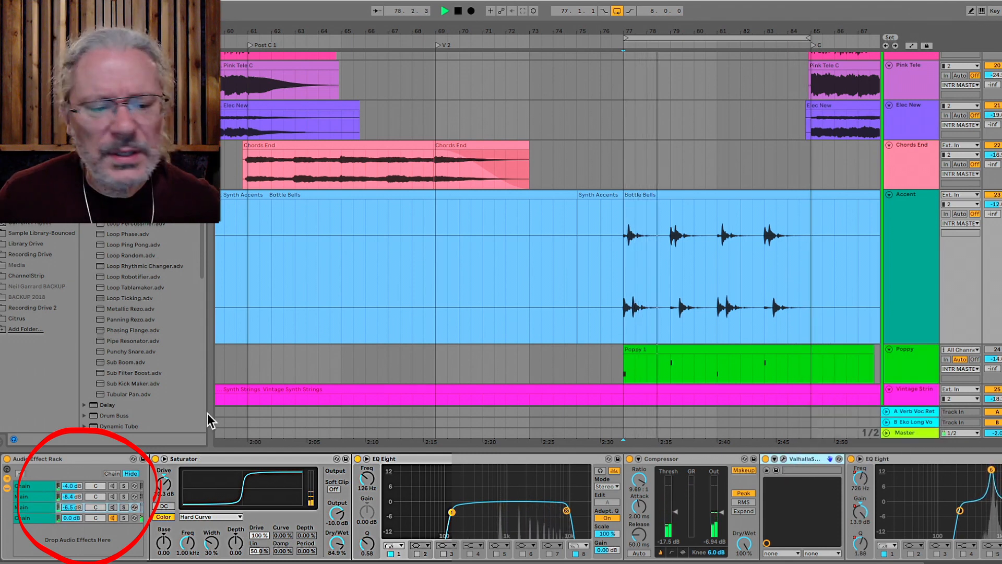
pyautogui.click(42, 519)
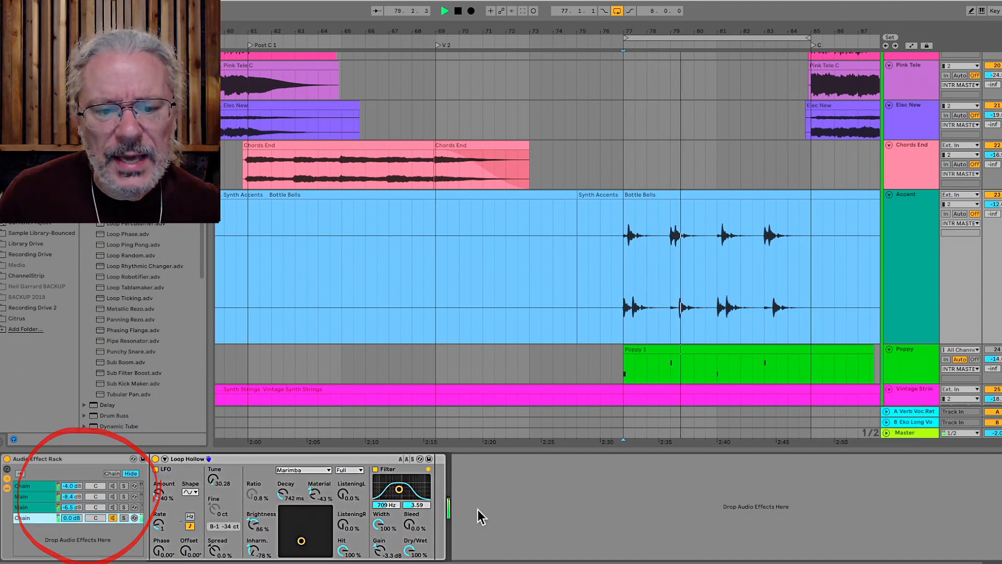
pyautogui.rightClick(436, 510)
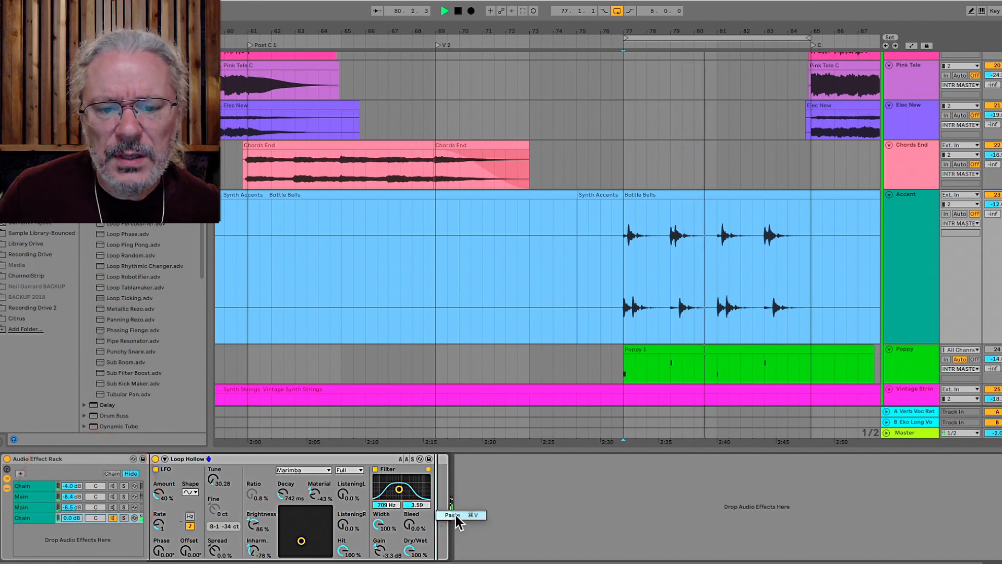
pyautogui.click(456, 515)
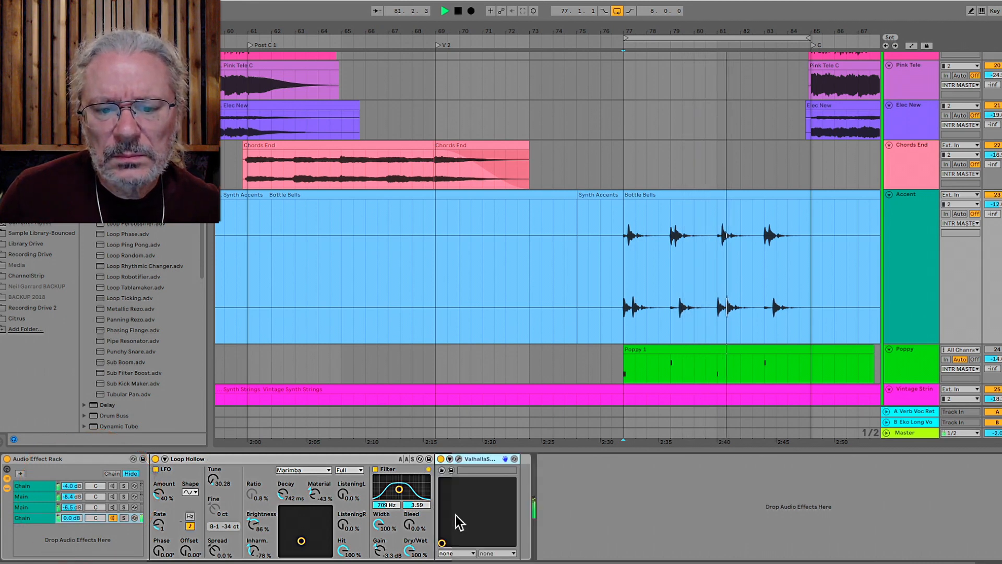
# - Lower the mix in the fourth chain's ValhallaSupermassive and close the plug-in window
pyautogui.click(460, 459)
pyautogui.moveTo(359, 221); pyautogui.dragTo(353, 305)
pyautogui.click(313, 122)
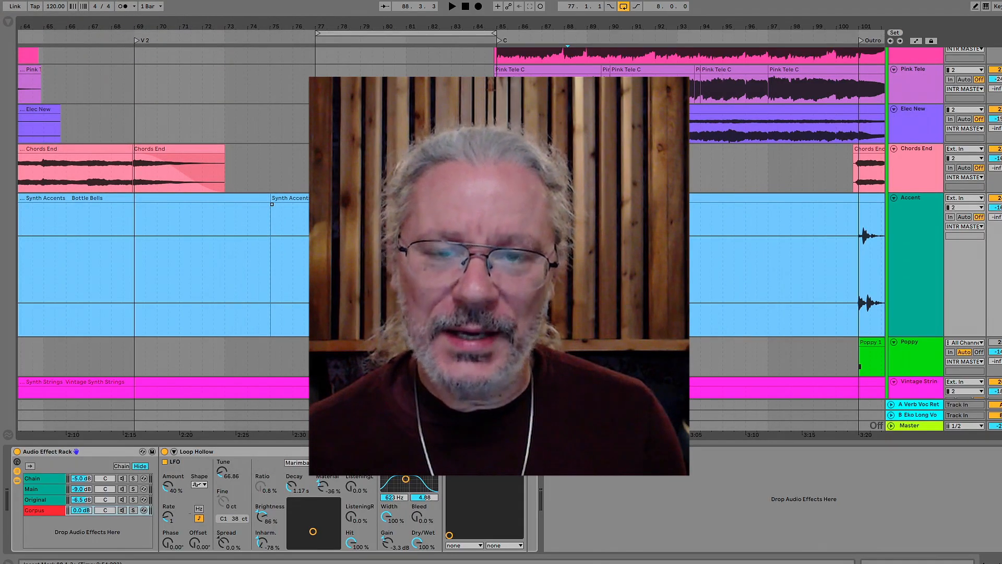
# - Add the DJ Tools preset from the Performance & DJ effect racks as a new chain and play the accents
pyautogui.click(8, 23)
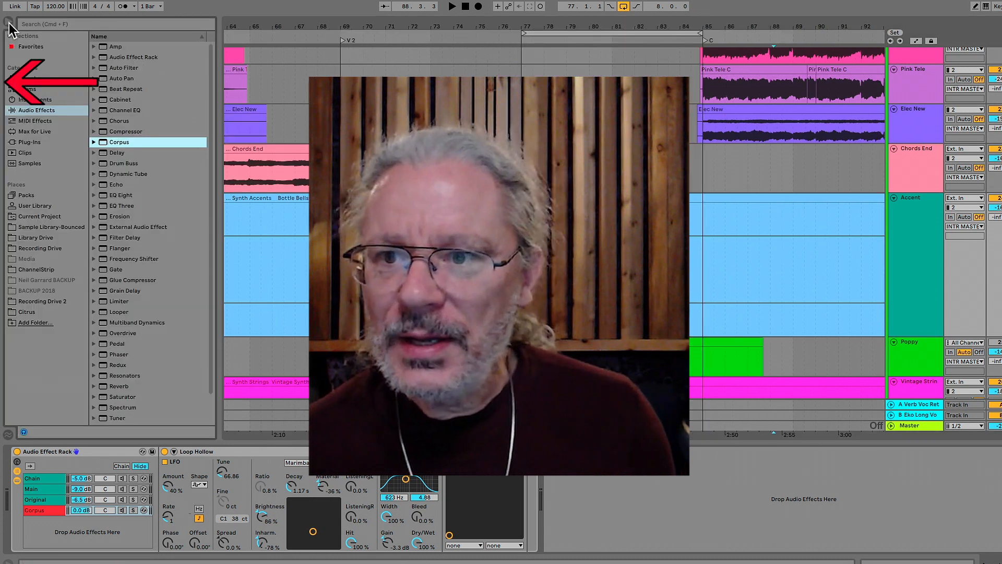
pyautogui.click(94, 58)
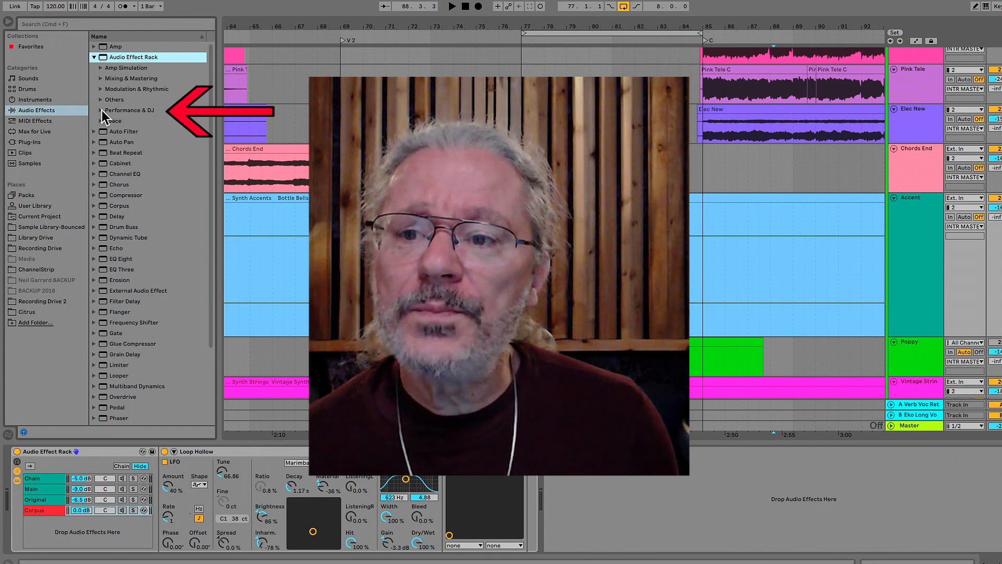
pyautogui.click(102, 110)
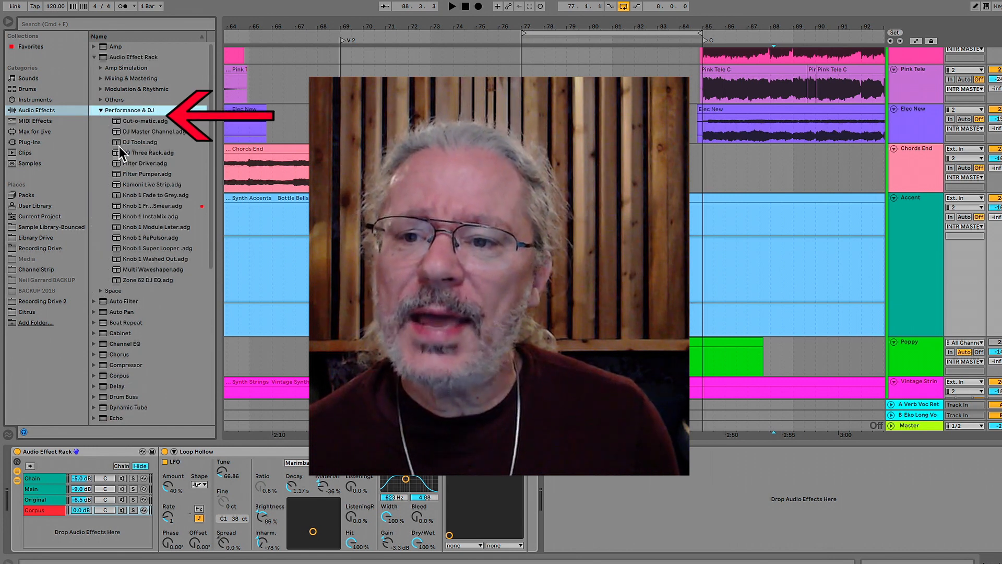
pyautogui.moveTo(117, 142)
pyautogui.mouseDown()
pyautogui.moveTo(108, 516)
pyautogui.moveTo(72, 536)
pyautogui.mouseUp()
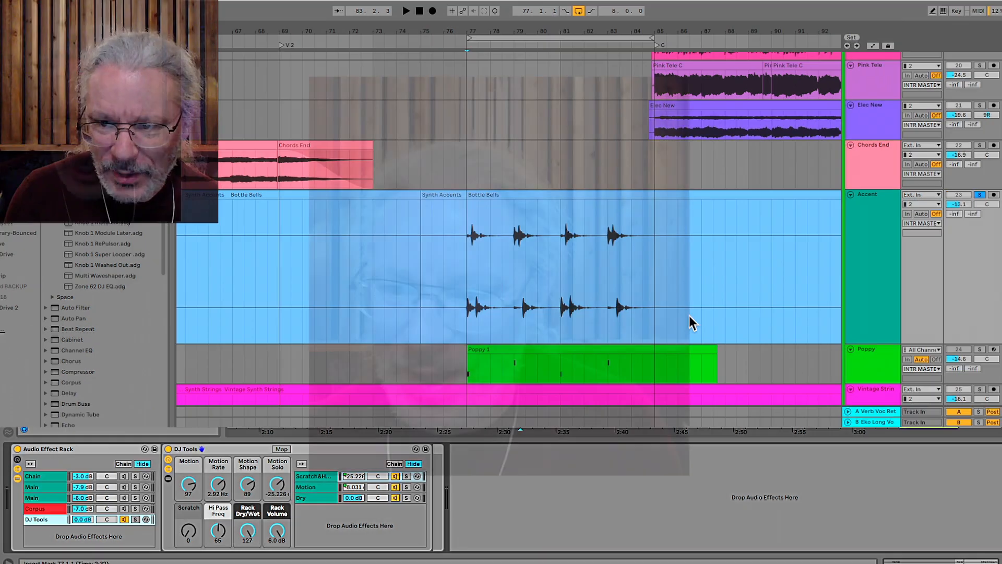
pyautogui.press('space')
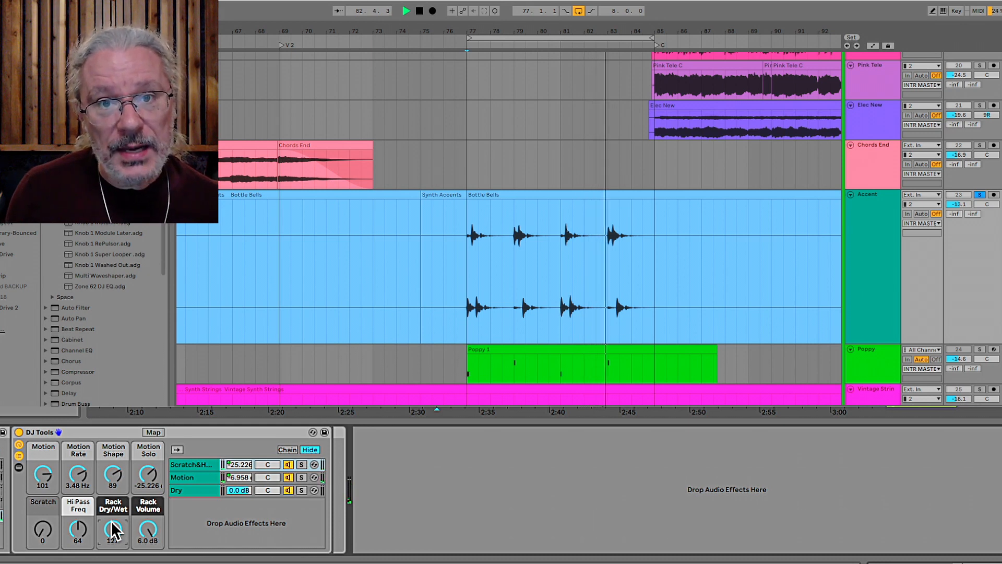
# - Show the devices inside the DJ Tools rack and examine its Scratch and Motion chains
pyautogui.click(19, 467)
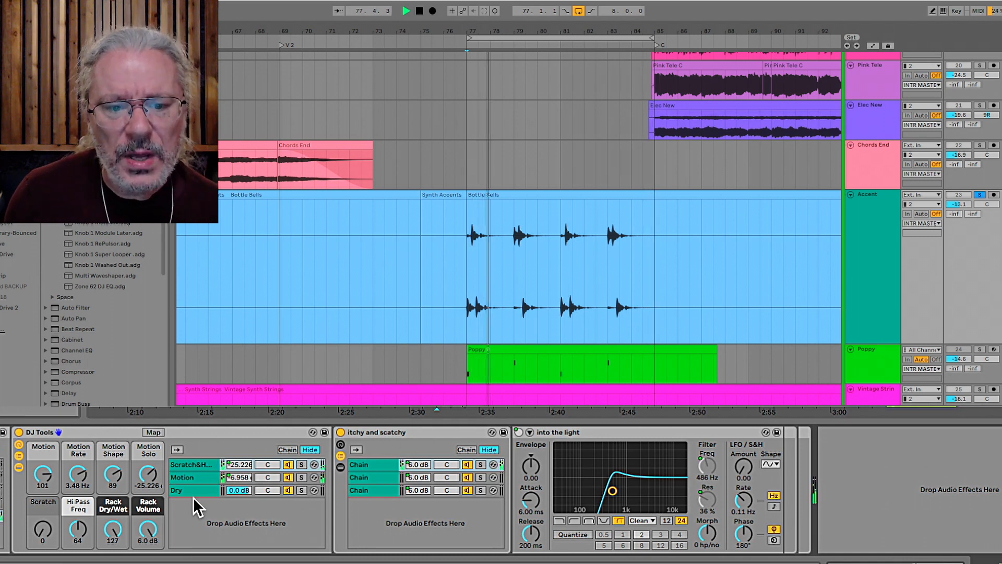
pyautogui.click(196, 476)
pyautogui.click(196, 462)
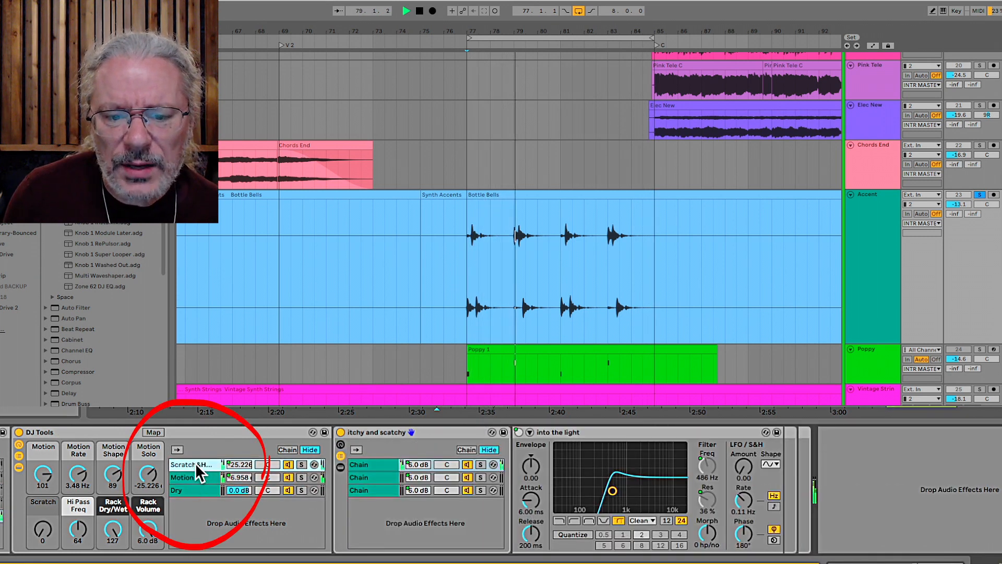
pyautogui.click(193, 474)
pyautogui.click(193, 463)
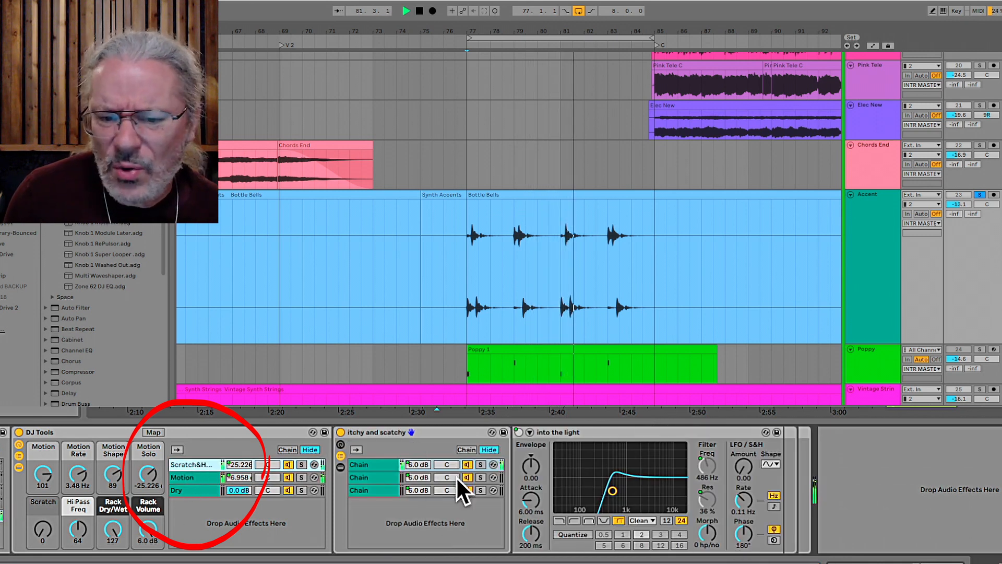
pyautogui.click(184, 476)
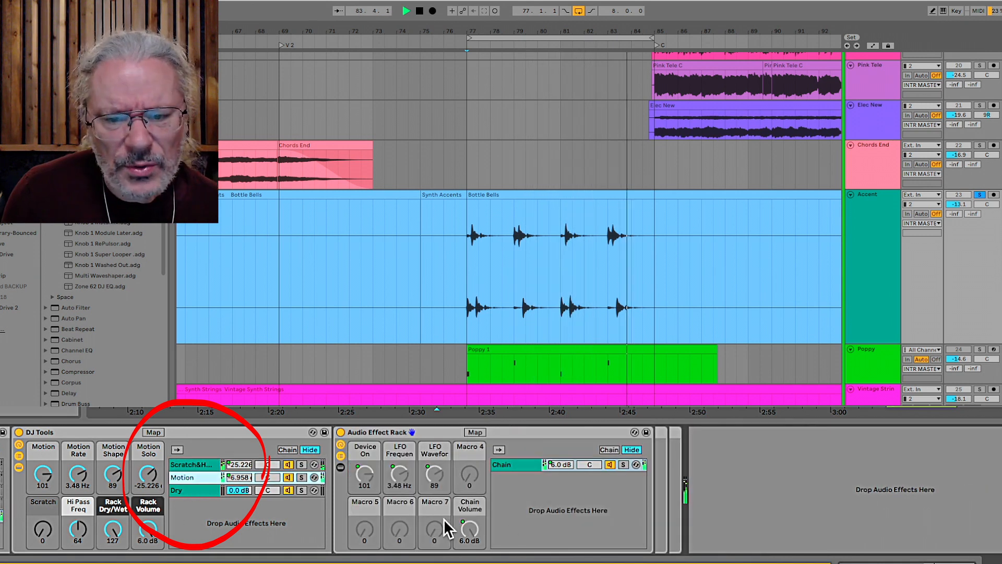
pyautogui.click(336, 465)
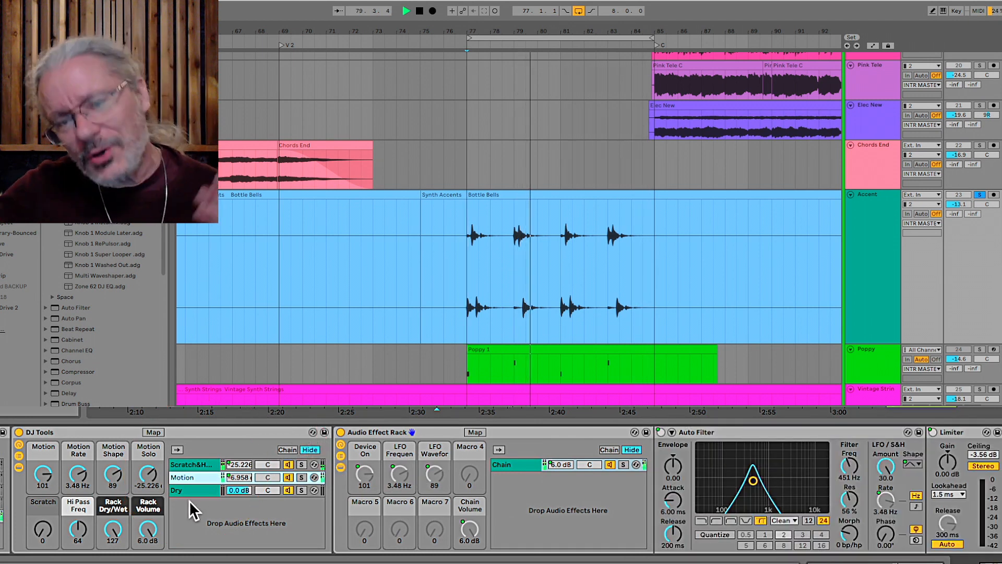
pyautogui.click(193, 463)
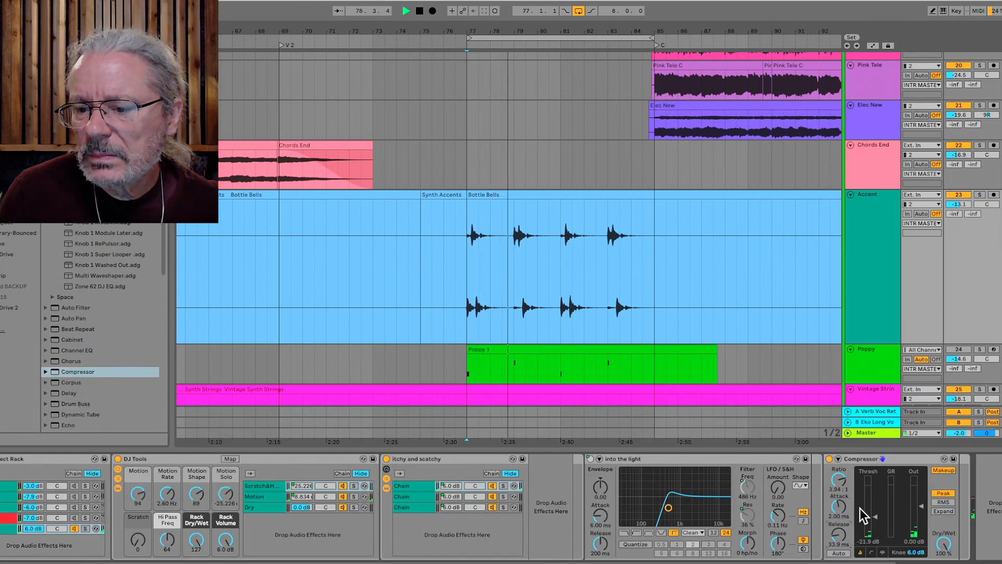
# - Set the Compressor after DJ Tools to -28.1 dB threshold, 4.85:1 ratio and -4.29 dB output, and adjust the ValhallaSupermassive mix, trying 98.0%
pyautogui.moveTo(876, 515); pyautogui.dragTo(876, 521)
pyautogui.moveTo(839, 479); pyautogui.dragTo(839, 472)
pyautogui.moveTo(925, 505); pyautogui.dragTo(923, 509)
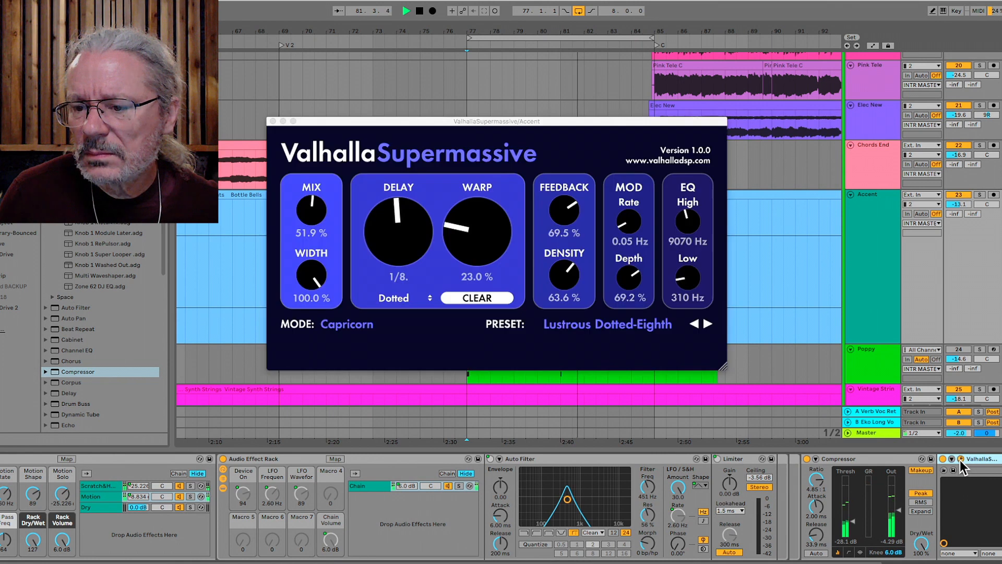
pyautogui.moveTo(314, 207); pyautogui.dragTo(315, 152)
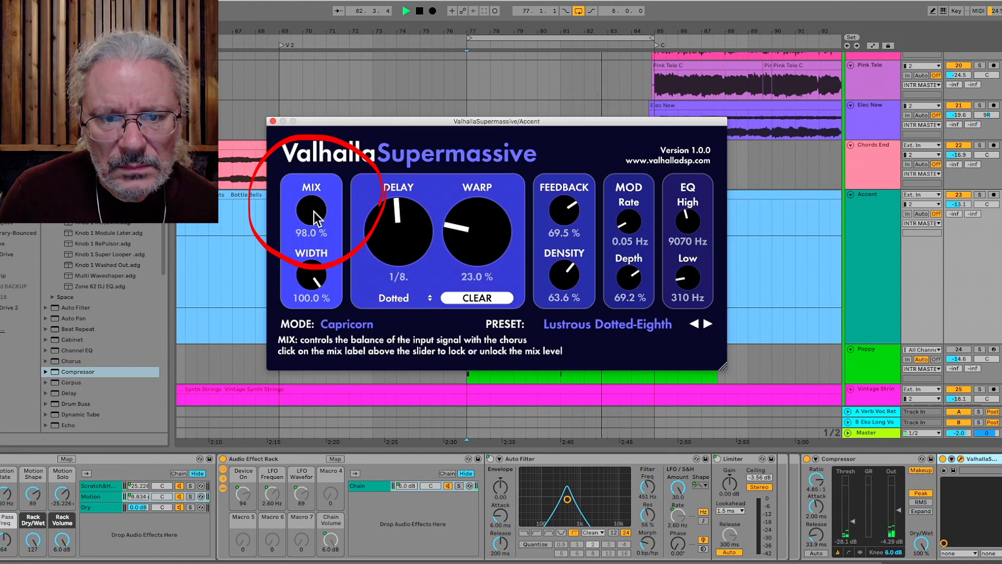
pyautogui.moveTo(315, 211)
pyautogui.mouseDown()
pyautogui.moveTo(315, 270)
pyautogui.moveTo(311, 215)
pyautogui.mouseUp()
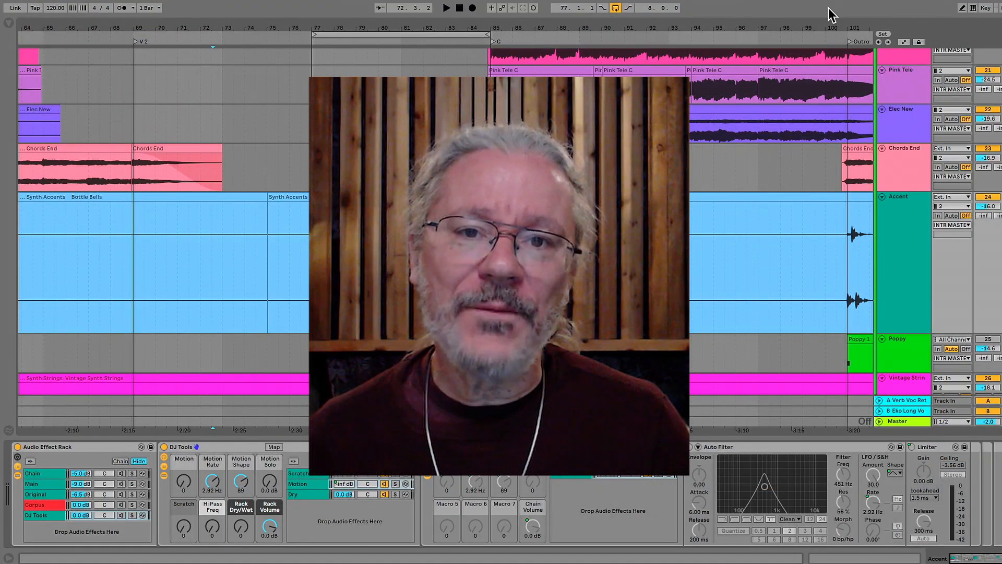
# - Add the Strange Creatures preset from the Modulation & Rhythmic effect racks to the Accent rack as a new chain
pyautogui.click(8, 24)
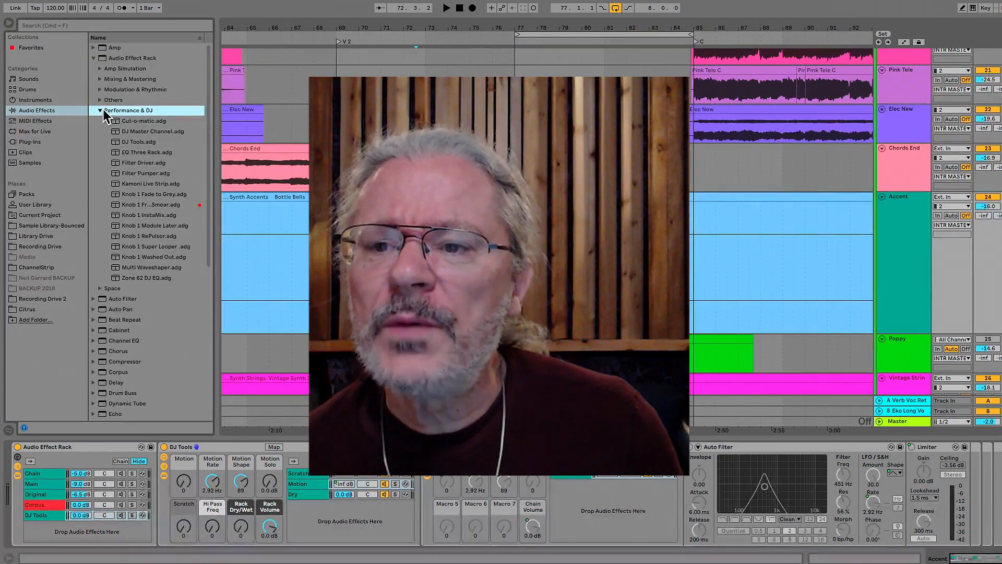
pyautogui.click(100, 110)
pyautogui.click(100, 89)
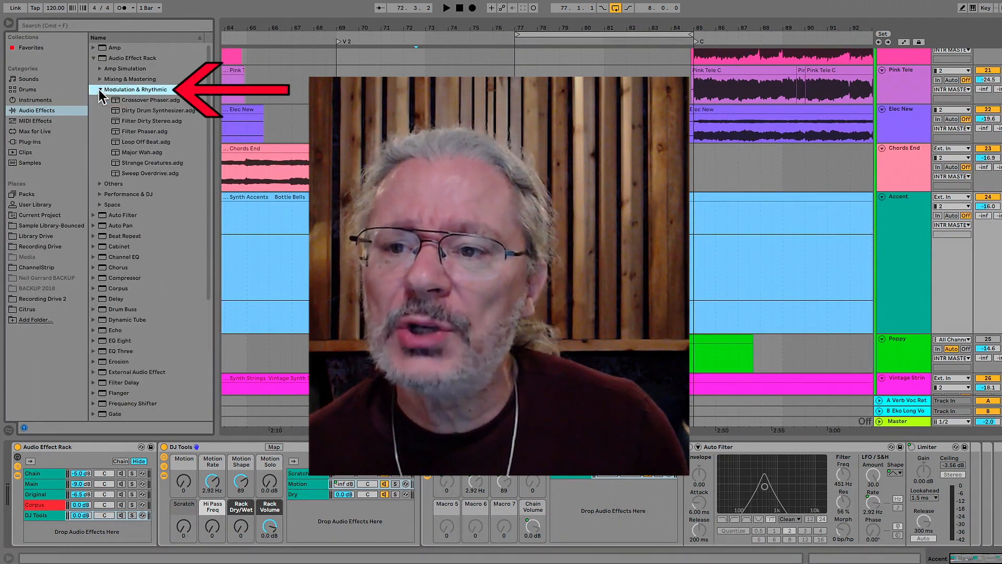
pyautogui.click(118, 162)
pyautogui.moveTo(117, 162); pyautogui.dragTo(66, 528)
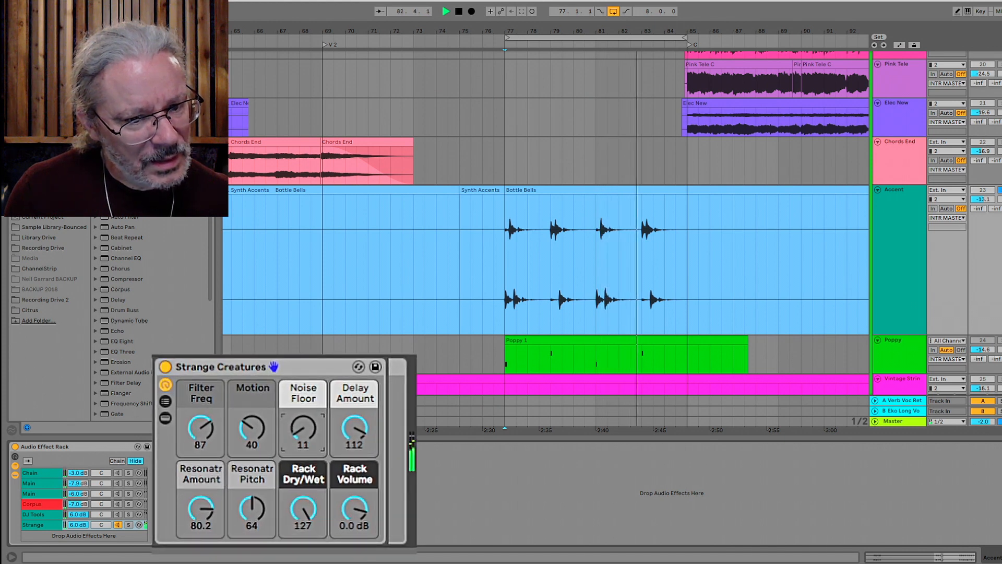
# - Set Strange Creatures' Noise Floor to 10 and its Rack Volume to 6.0 dB
pyautogui.moveTo(302, 424)
pyautogui.mouseDown()
pyautogui.moveTo(303, 436)
pyautogui.moveTo(302, 424)
pyautogui.mouseUp()
pyautogui.moveTo(354, 517); pyautogui.dragTo(354, 499)
pyautogui.click(305, 505)
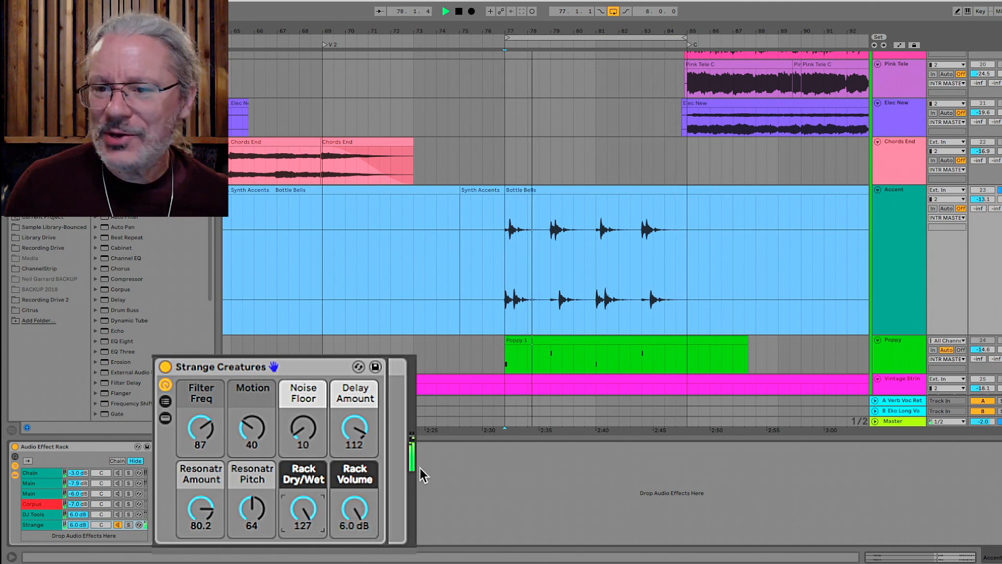
# - Unsolo the Accent track and lower its volume in the mix
pyautogui.click(1001, 190)
pyautogui.moveTo(986, 201)
pyautogui.mouseDown()
pyautogui.moveTo(986, 191)
pyautogui.moveTo(988, 205)
pyautogui.mouseUp()
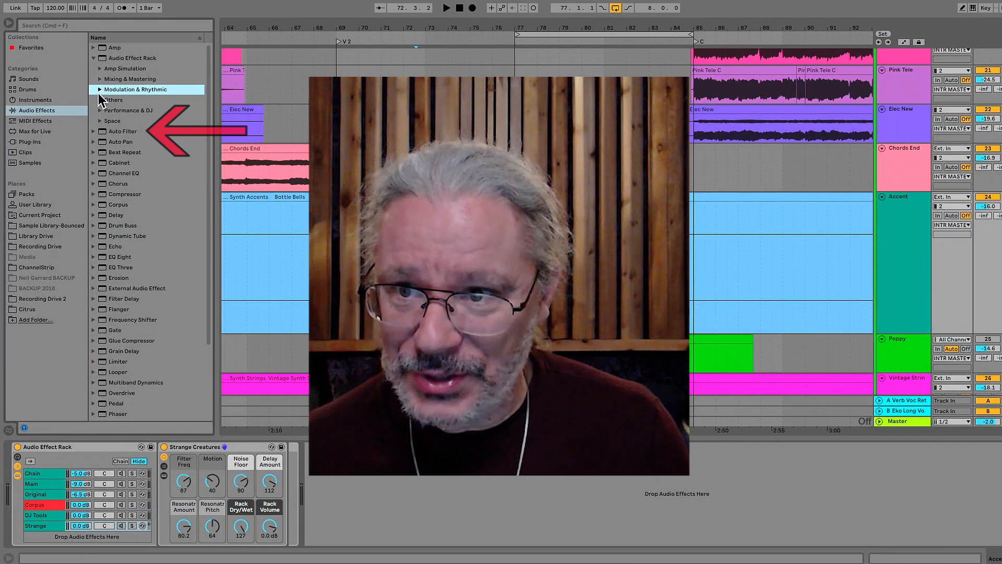
# - Add the BP Spreader preset to the Accent rack as a new chain at 1.12 kHz and 74% resonance, and set the Accent volume to -14.3 dB
pyautogui.moveTo(108, 99); pyautogui.dragTo(57, 535)
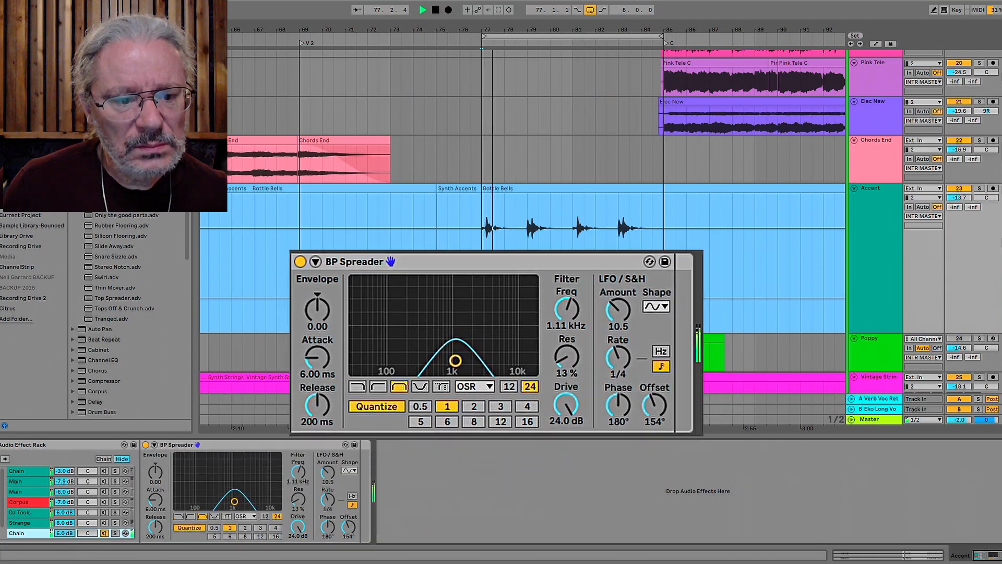
pyautogui.moveTo(236, 502); pyautogui.dragTo(235, 474)
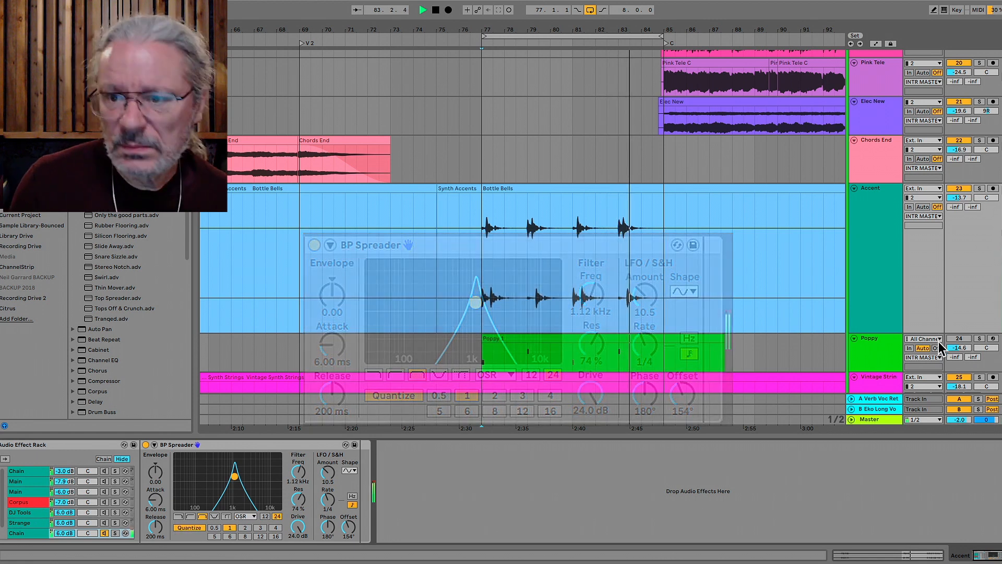
pyautogui.moveTo(967, 200); pyautogui.dragTo(967, 202)
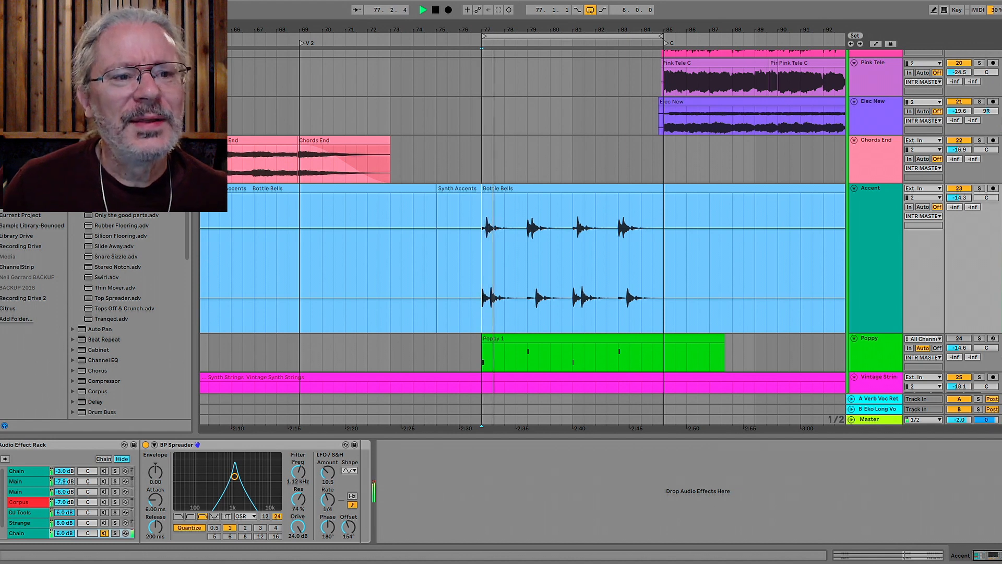
# - Copy the ValhallaSupermassive from the second Main chain and paste it after BP Spreader in the new chain
pyautogui.click(29, 490)
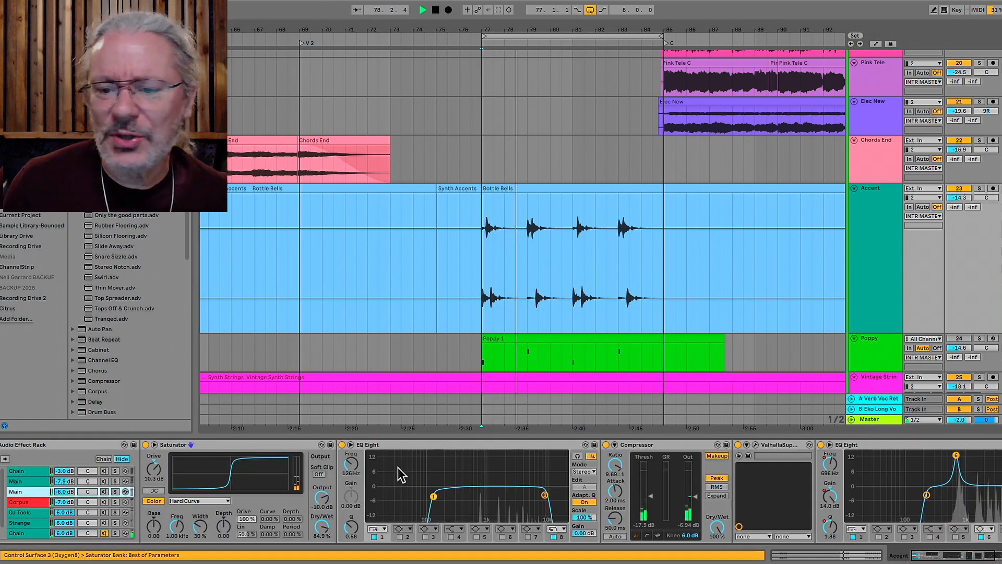
pyautogui.rightClick(771, 442)
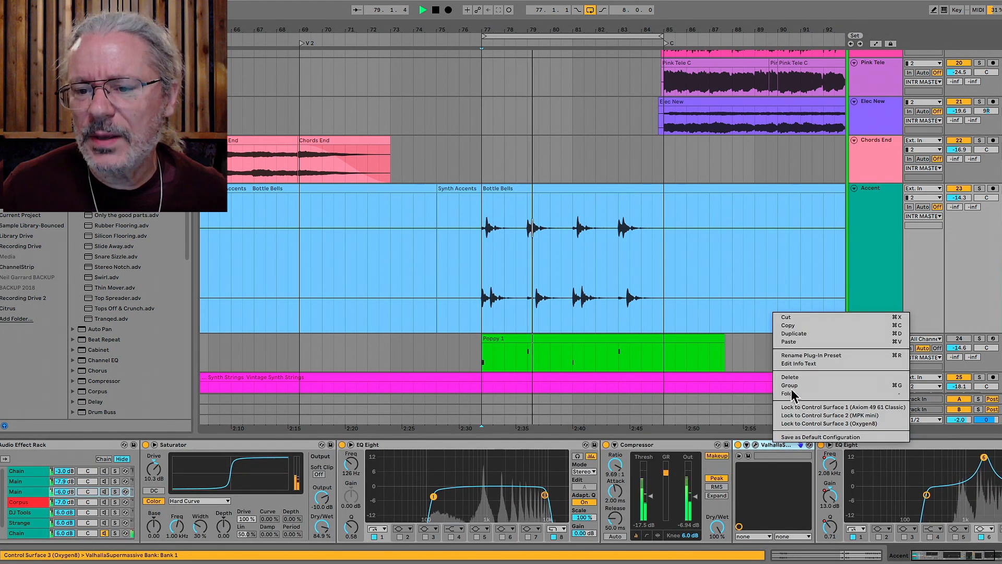
pyautogui.click(796, 326)
pyautogui.click(32, 534)
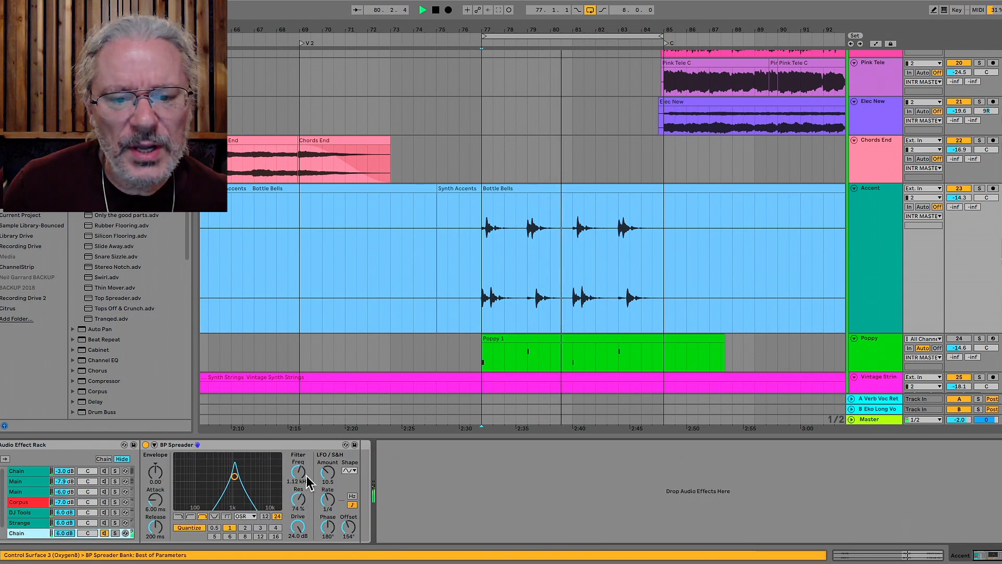
pyautogui.rightClick(367, 486)
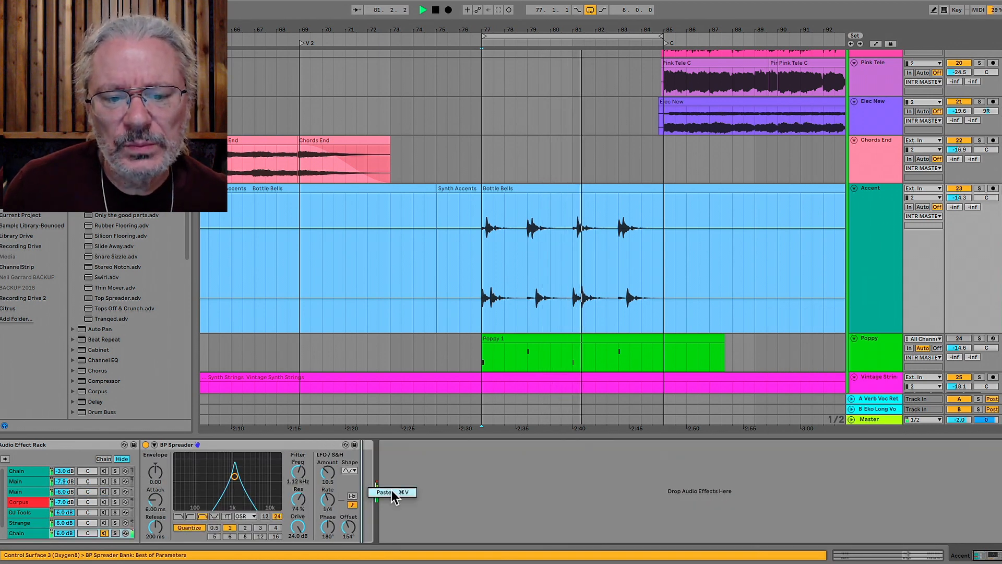
pyautogui.click(389, 492)
# - Set the pasted ValhallaSupermassive's mix to 24.0% and enable band 8 of the EQ Eight that follows it
pyautogui.click(384, 445)
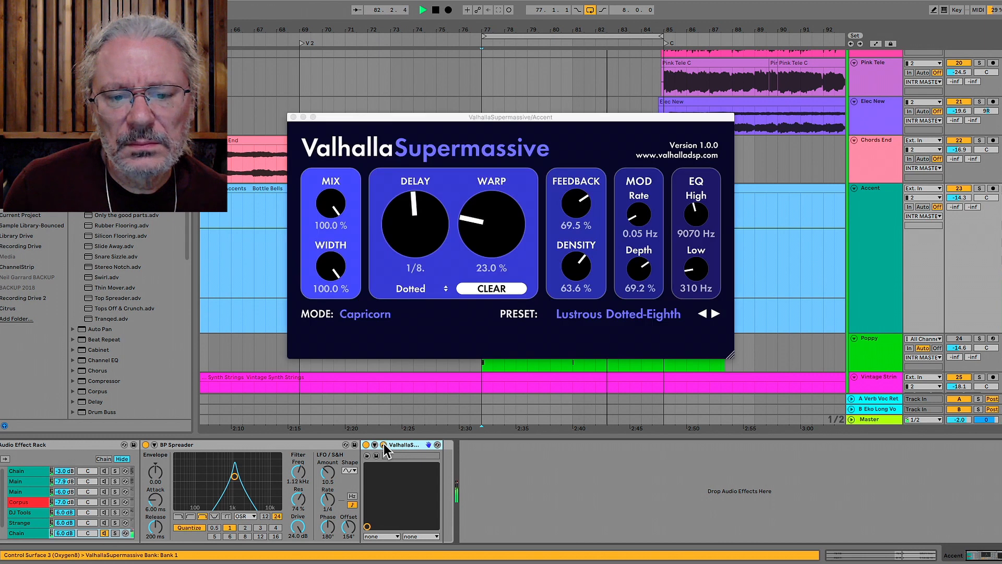
pyautogui.moveTo(331, 199); pyautogui.dragTo(331, 272)
pyautogui.moveTo(334, 220); pyautogui.dragTo(331, 264)
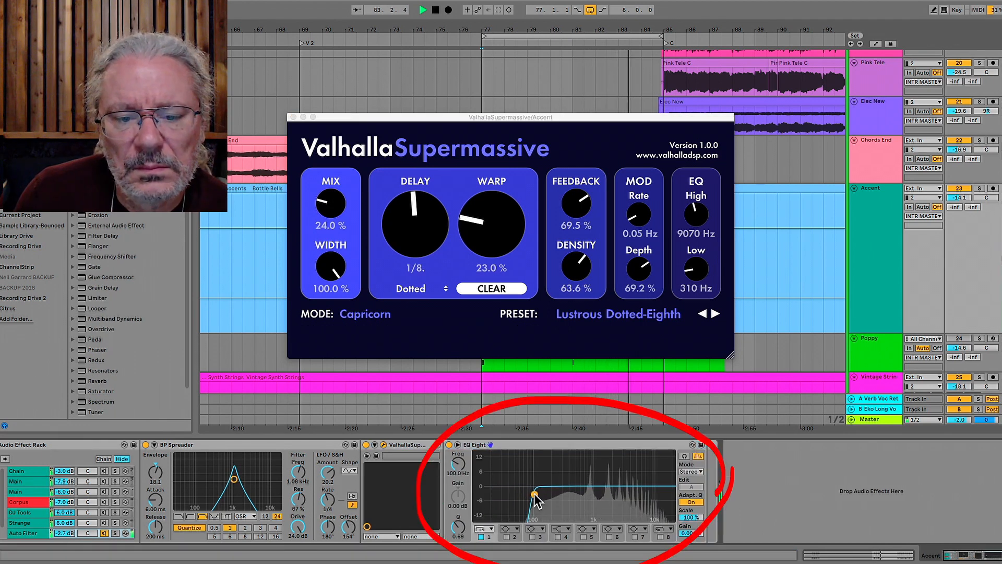
pyautogui.click(660, 537)
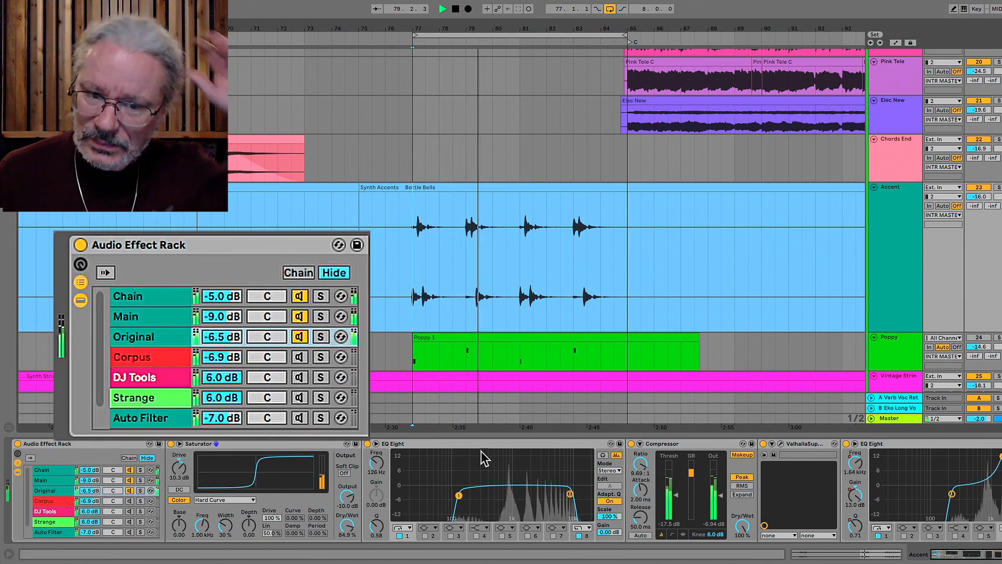
# - Make Corpus the only active chain in the Accent rack by switching off Original, Main and Chain, and show its devices
pyautogui.hscroll(5, 487, 468)
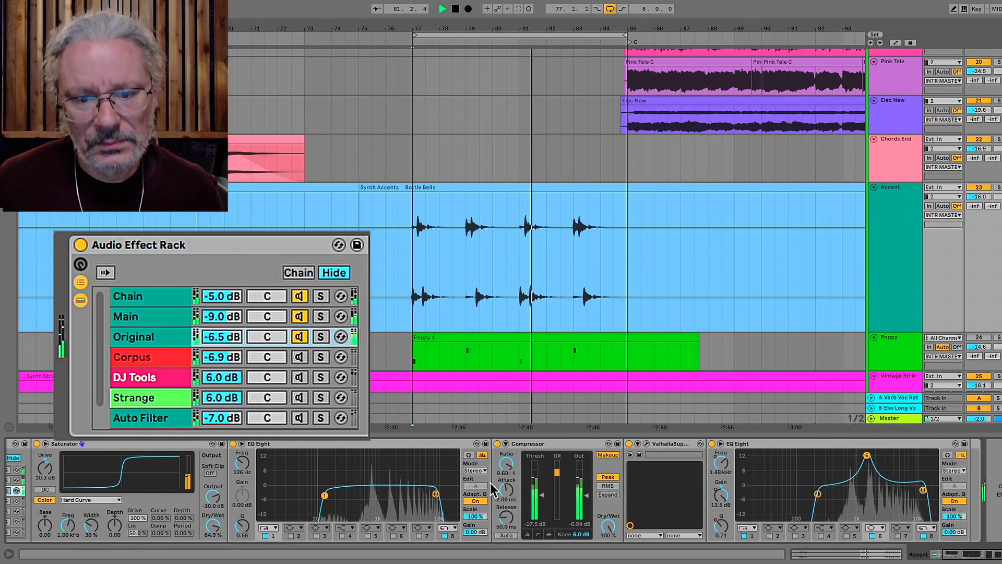
pyautogui.hscroll(-2, 490, 484)
pyautogui.hscroll(-4, 490, 484)
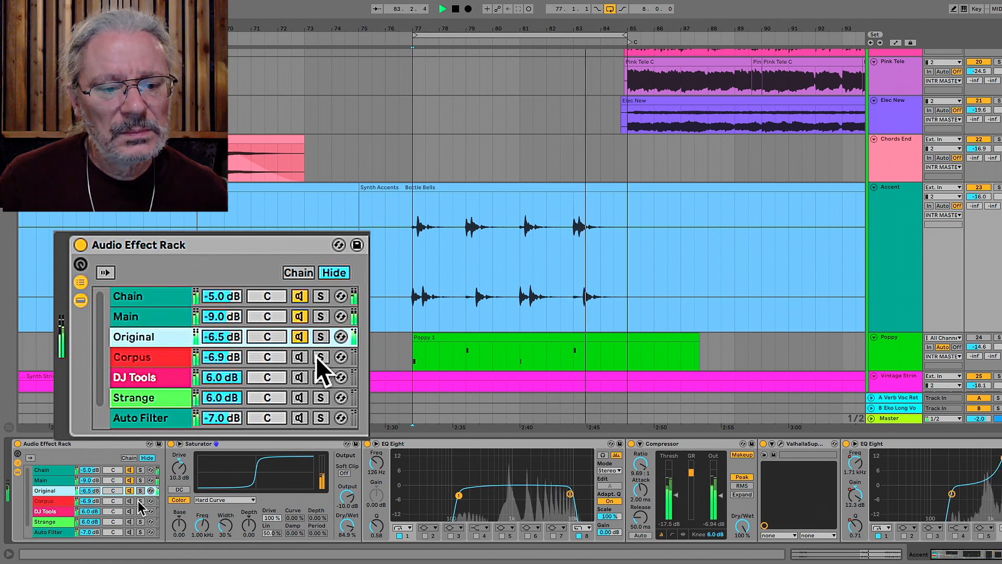
pyautogui.click(301, 356)
pyautogui.click(300, 335)
pyautogui.click(298, 316)
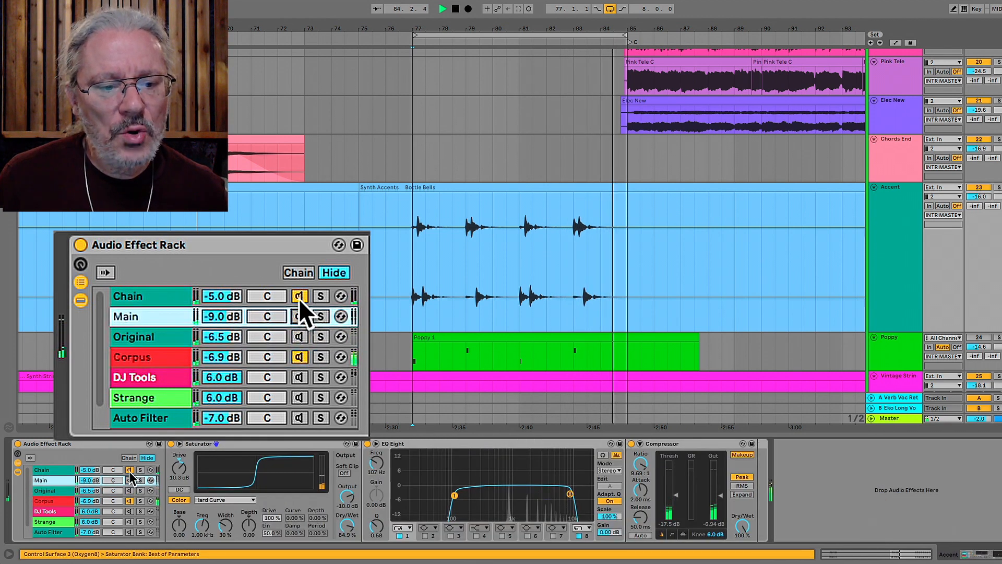
pyautogui.click(154, 358)
pyautogui.click(299, 296)
pyautogui.click(155, 359)
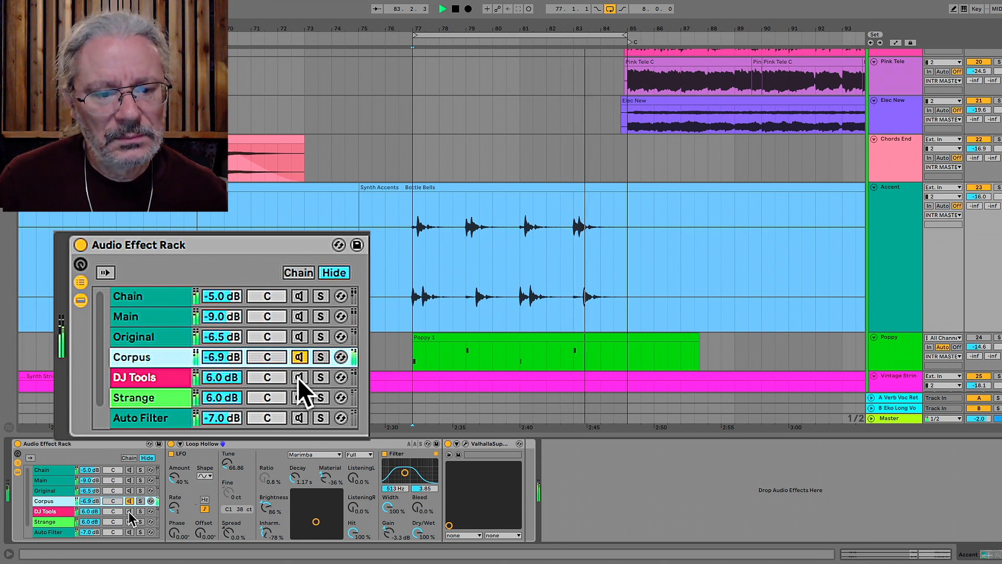
# - Switch the rack's only active chain from Corpus to DJ Tools and look through its devices
pyautogui.click(251, 372)
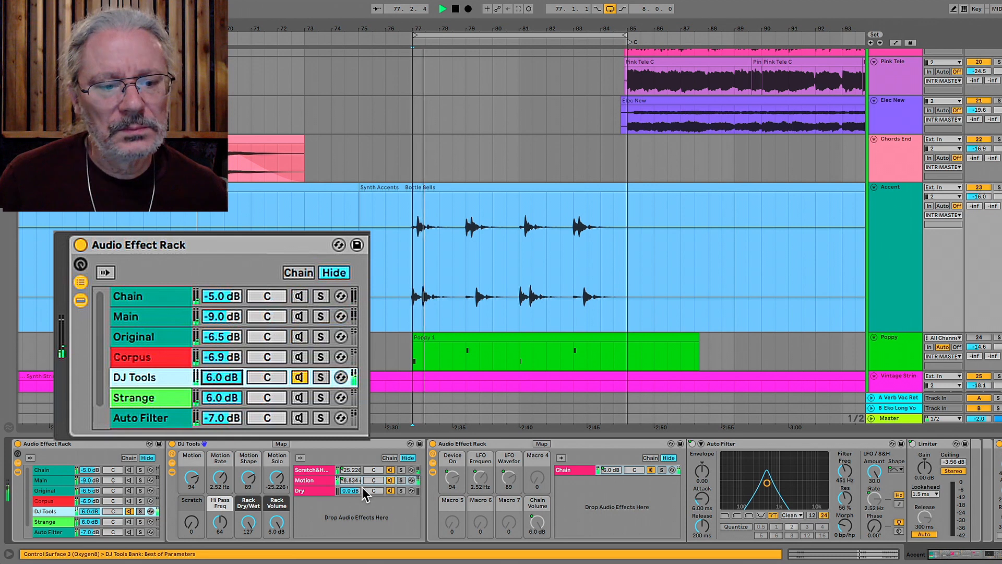
pyautogui.hscroll(1, 361, 487)
pyautogui.click(78, 511)
pyautogui.hscroll(8, 411, 475)
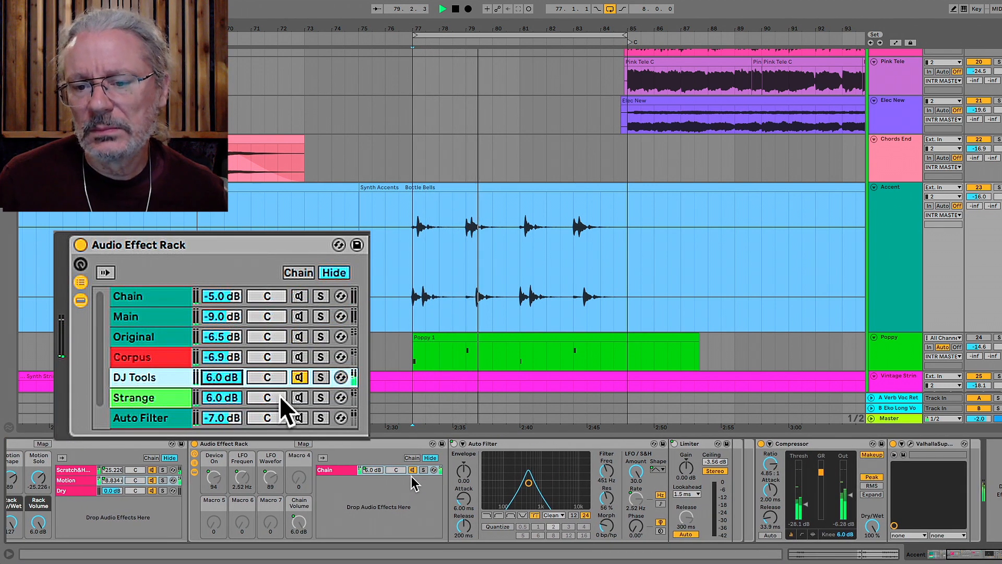
pyautogui.hscroll(-3, 412, 480)
pyautogui.hscroll(-5, 411, 485)
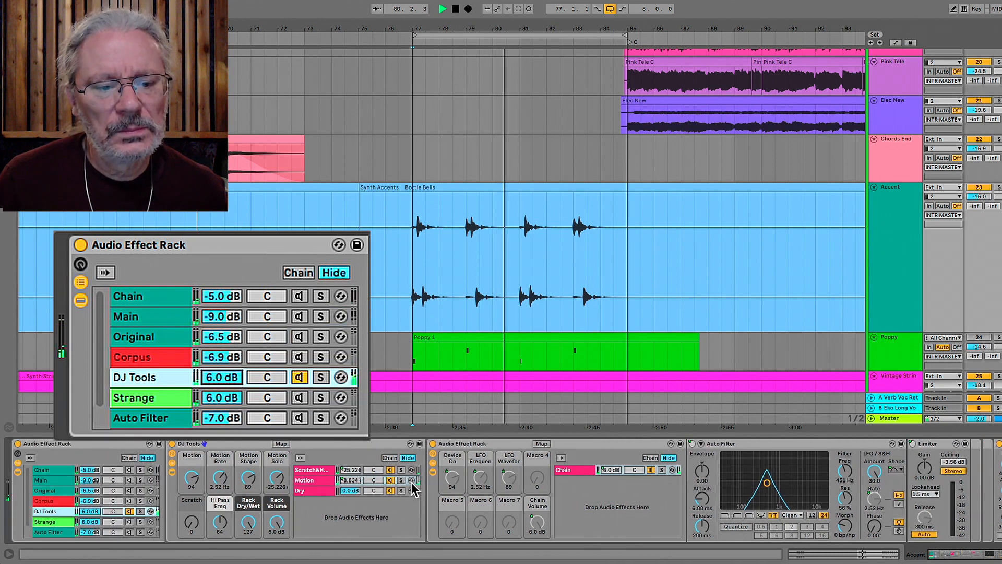
# - Activate the Strange chain, switch off DJ Tools and show the Strange Creatures devices
pyautogui.click(301, 397)
pyautogui.click(114, 514)
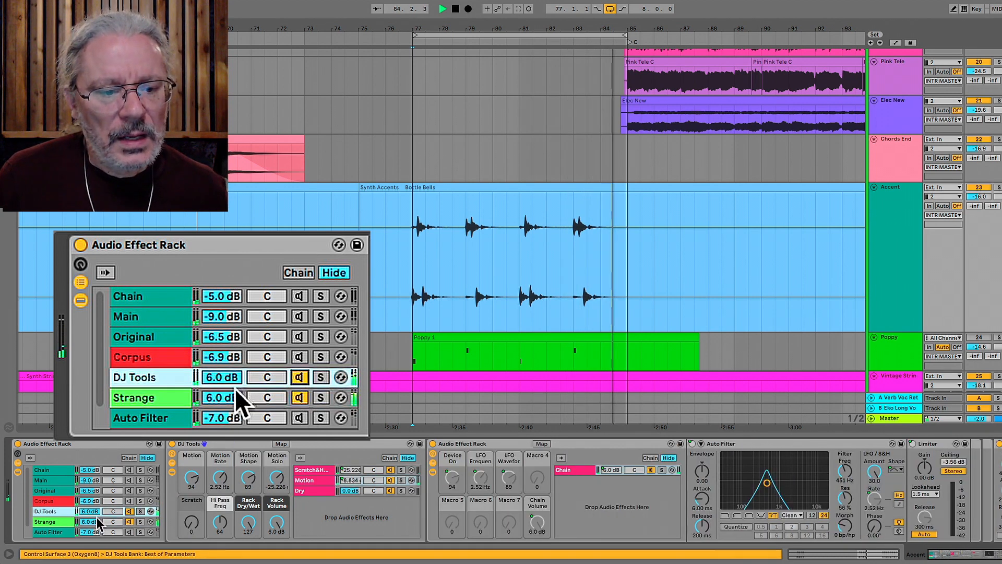
pyautogui.click(51, 521)
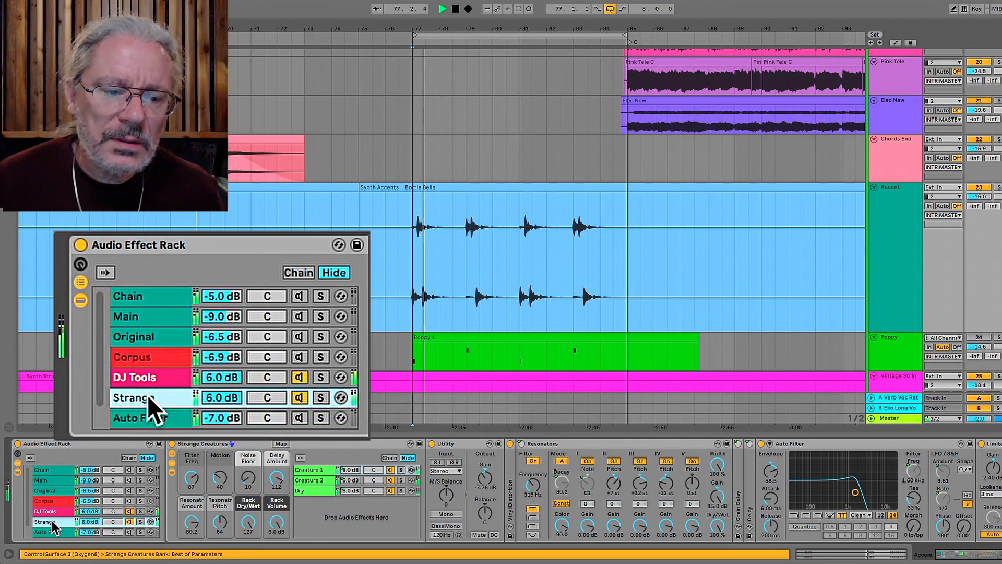
pyautogui.click(129, 511)
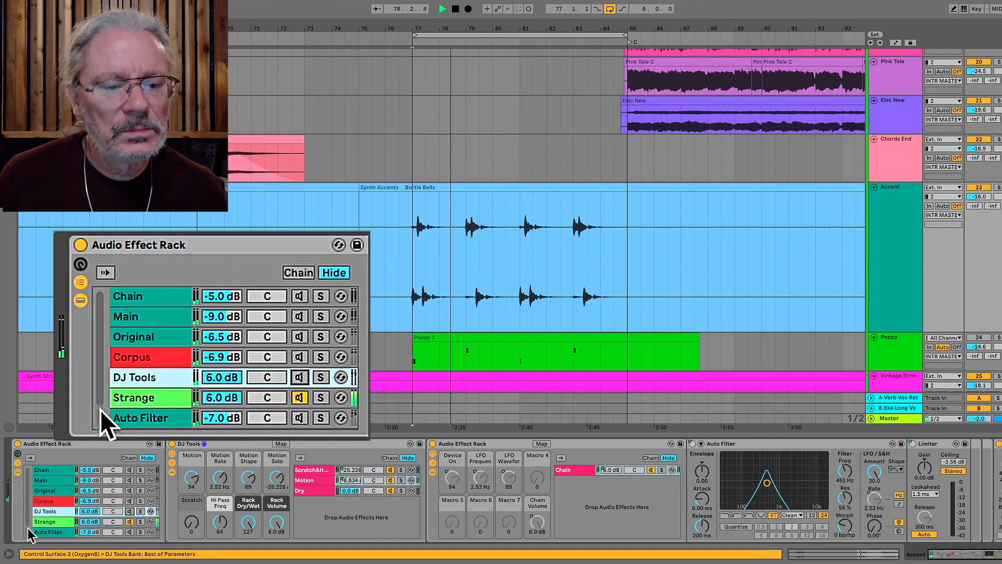
pyautogui.click(61, 522)
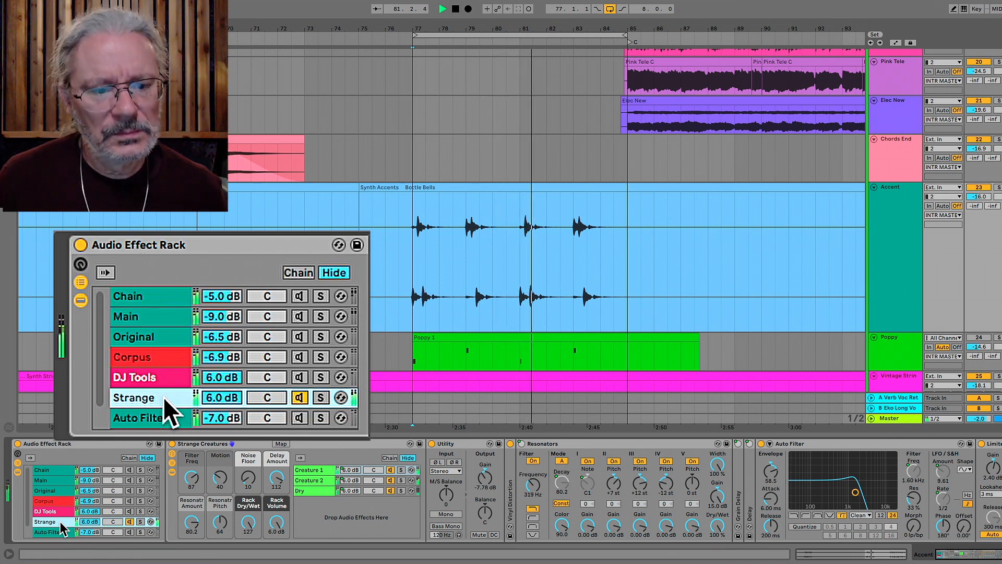
# - Make Auto Filter the only active chain in place of Strange and set its chain volume to -6.5 dB
pyautogui.click(129, 531)
pyautogui.click(131, 523)
pyautogui.click(54, 531)
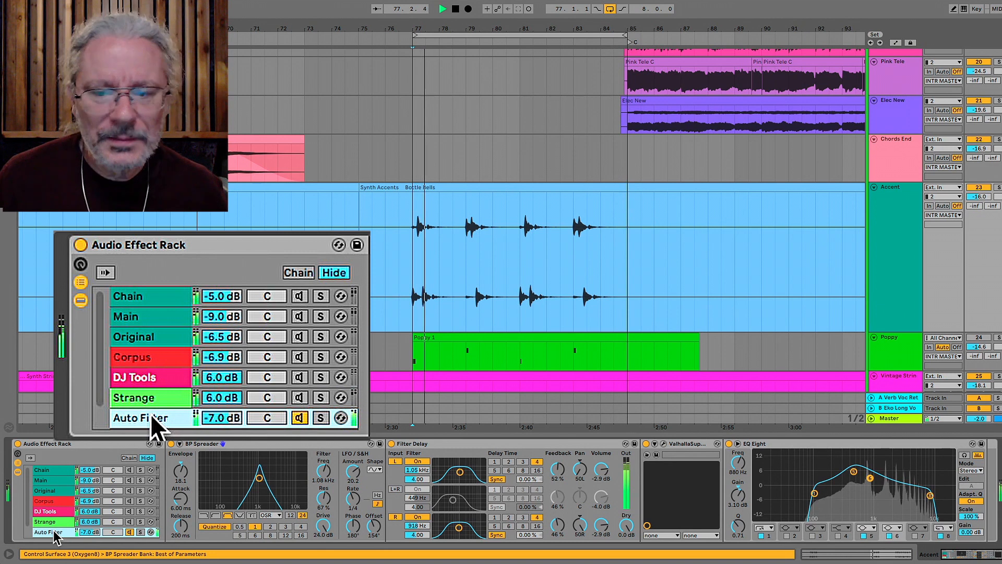
pyautogui.moveTo(88, 532); pyautogui.dragTo(88, 529)
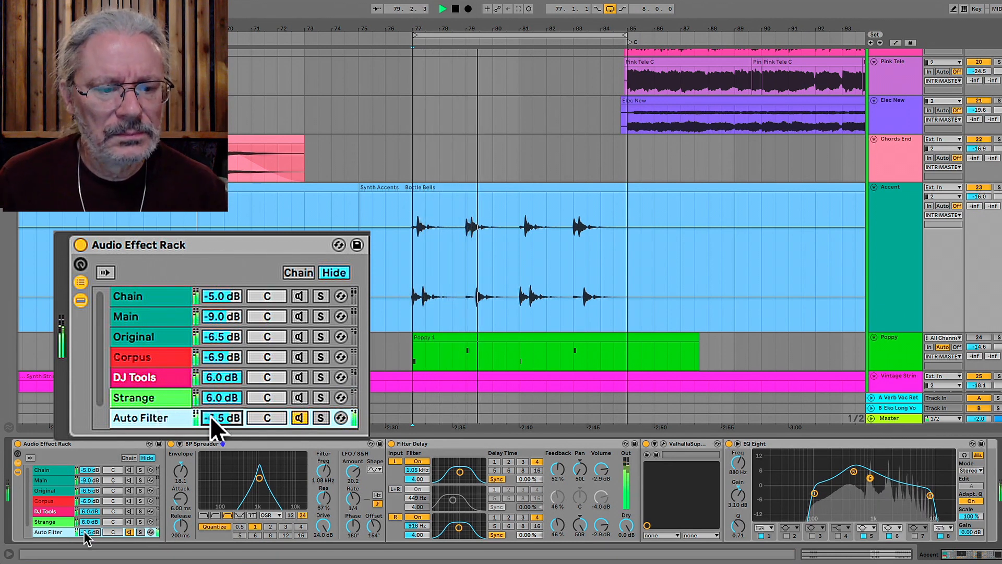
pyautogui.hscroll(1, 243, 497)
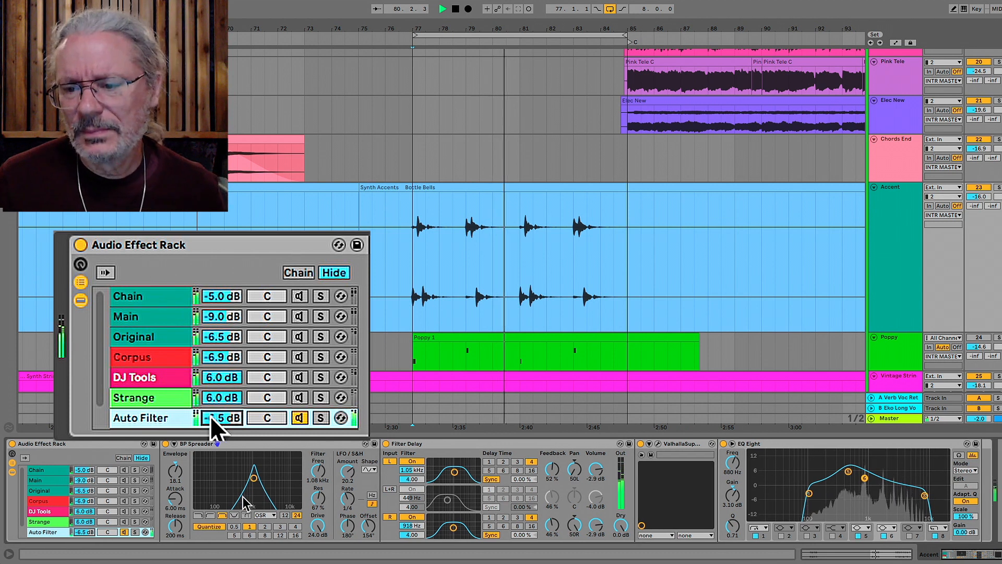
pyautogui.hscroll(-1, 243, 502)
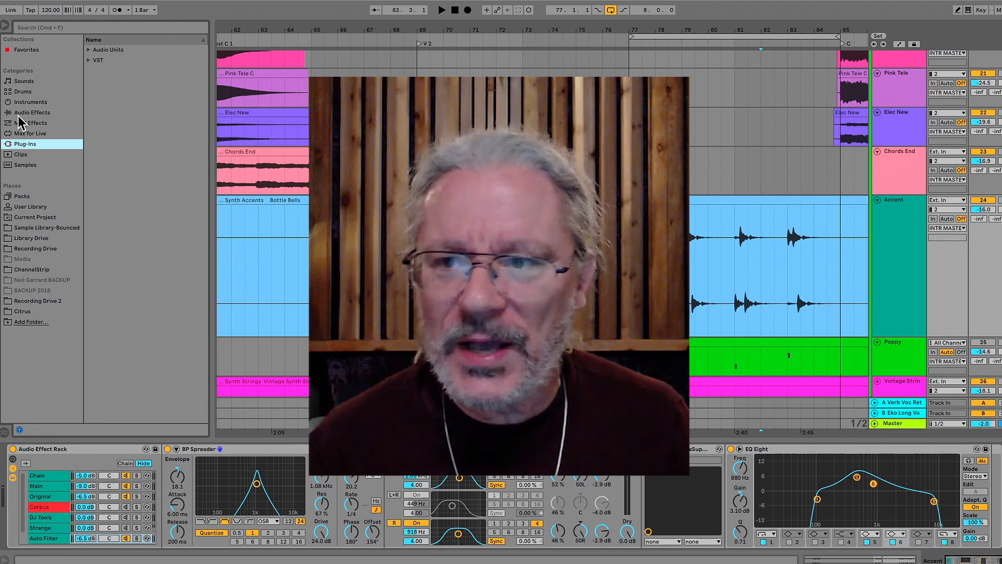
# - Browse the Audio Effects category, examining the preset folders of Auto Filter, Audio Effect Rack, Auto Pan and Beat Repeat
pyautogui.click(17, 114)
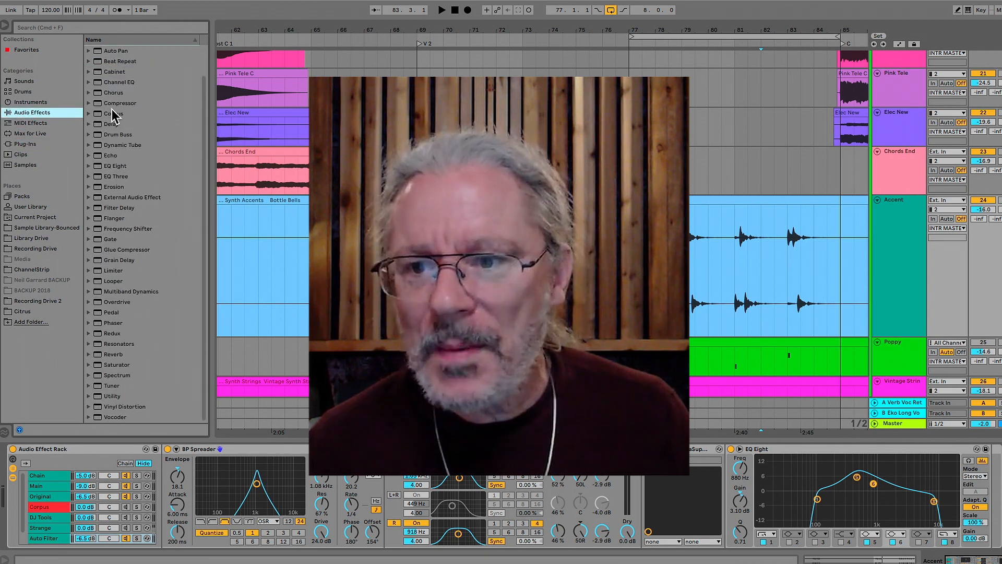
pyautogui.click(87, 70)
pyautogui.click(87, 70)
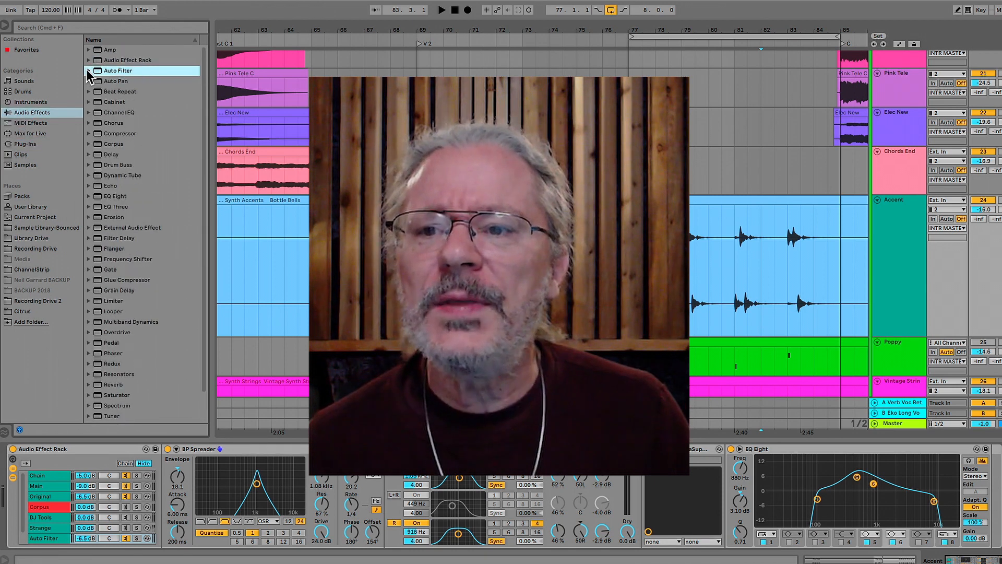
pyautogui.click(88, 60)
pyautogui.click(89, 60)
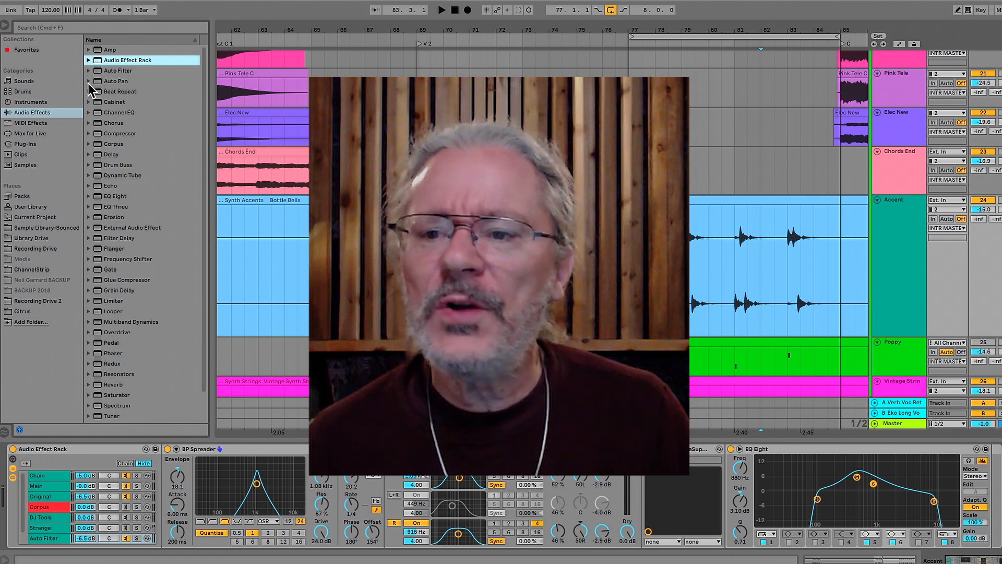
pyautogui.click(87, 80)
pyautogui.click(88, 80)
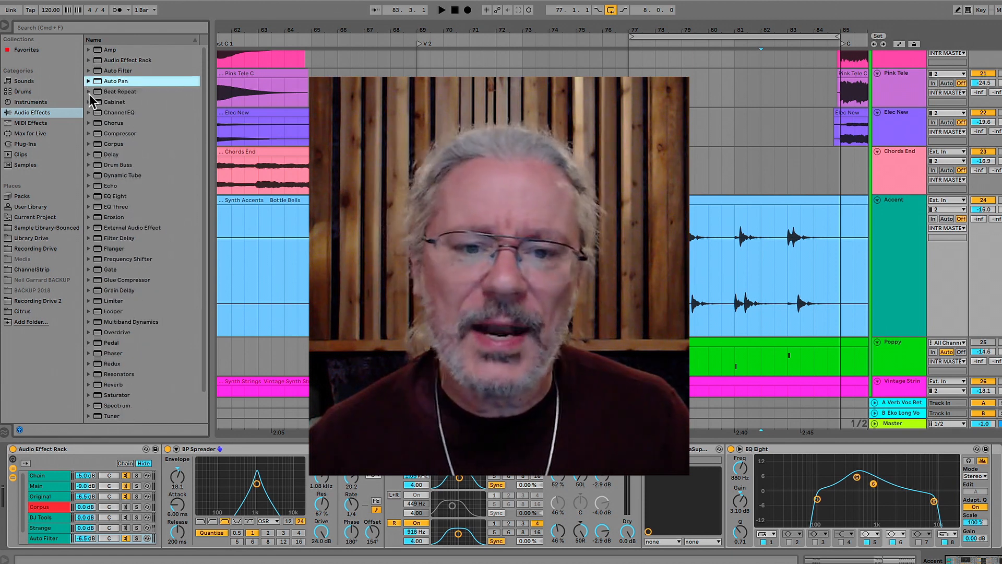
pyautogui.click(89, 92)
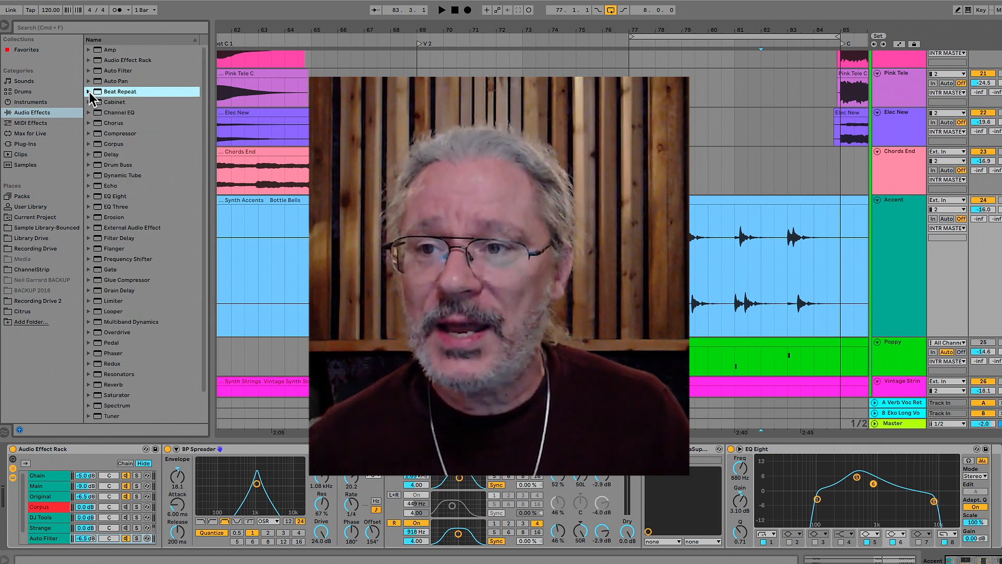